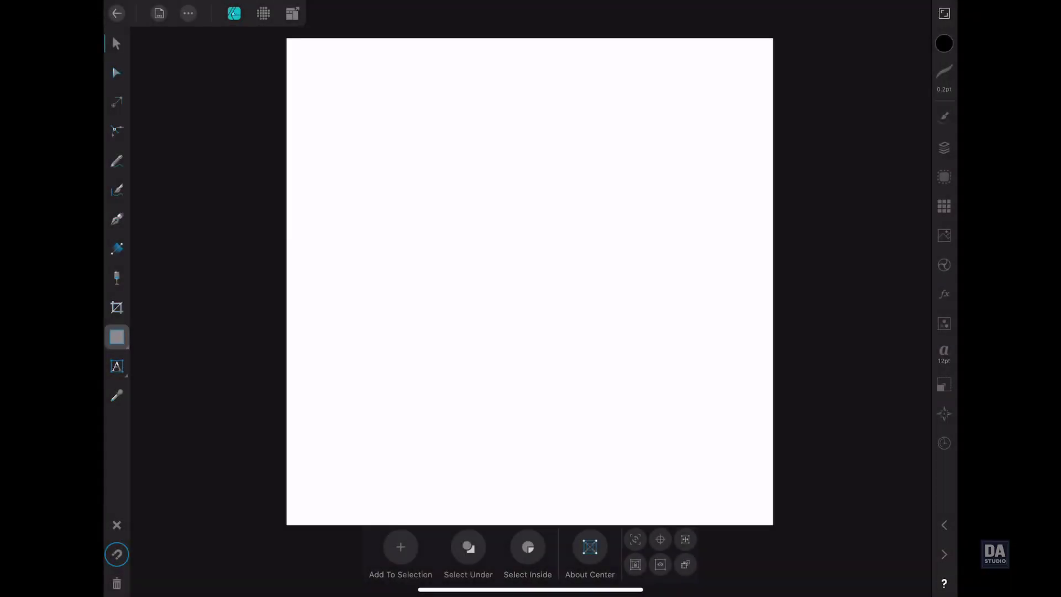
Draw a full-page rectangle with a white fill and 7% noise.
left_click(117, 337)
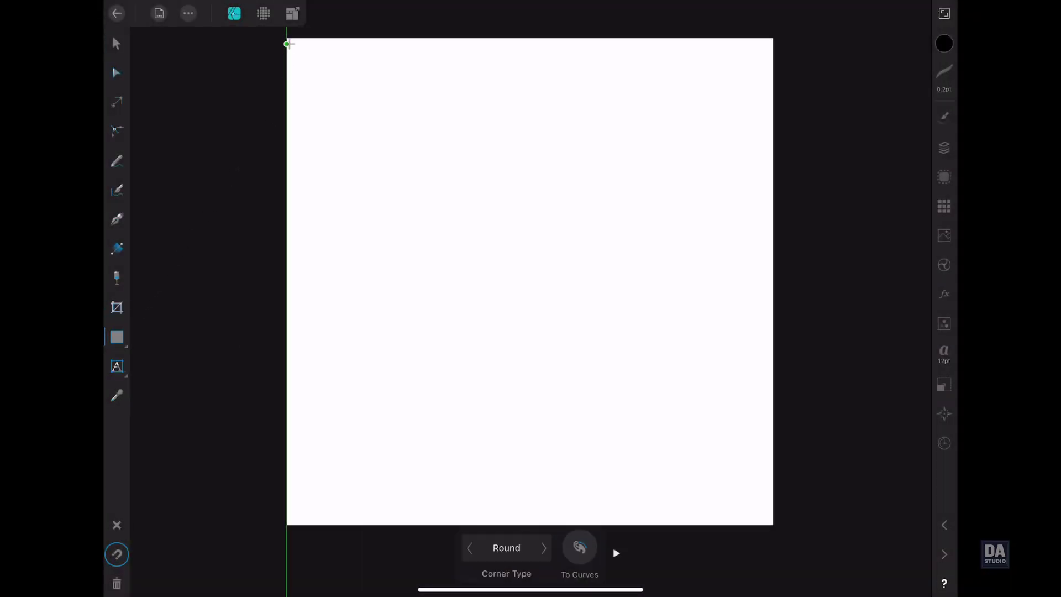
mouse_move(287, 39)
left_mouse_down()
mouse_move(613, 319)
mouse_move(773, 525)
left_mouse_up()
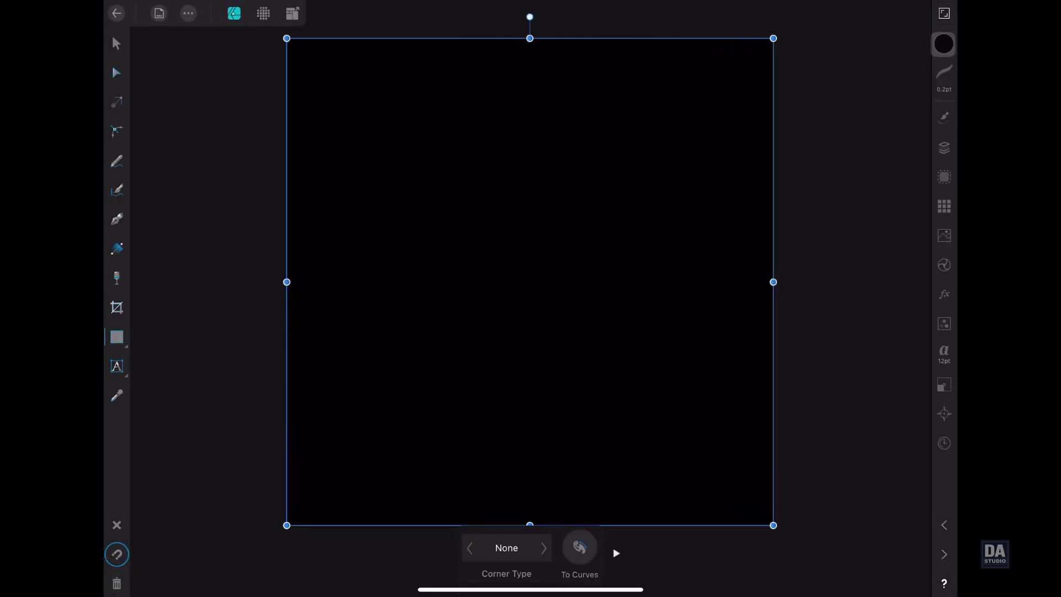
left_click(944, 43)
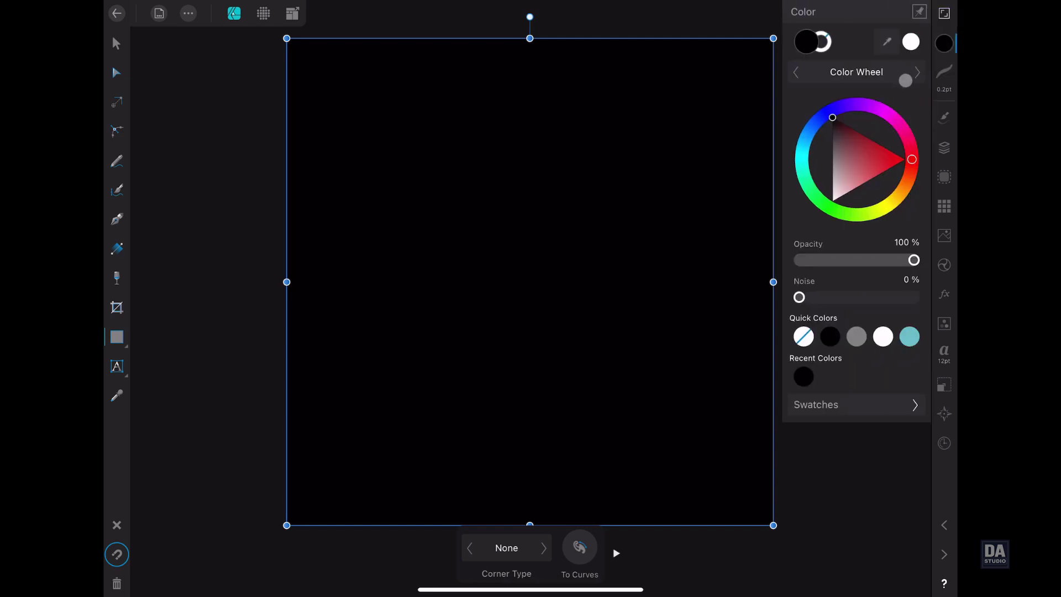
left_click_drag(863, 158, 820, 197)
left_click_drag(799, 298, 808, 299)
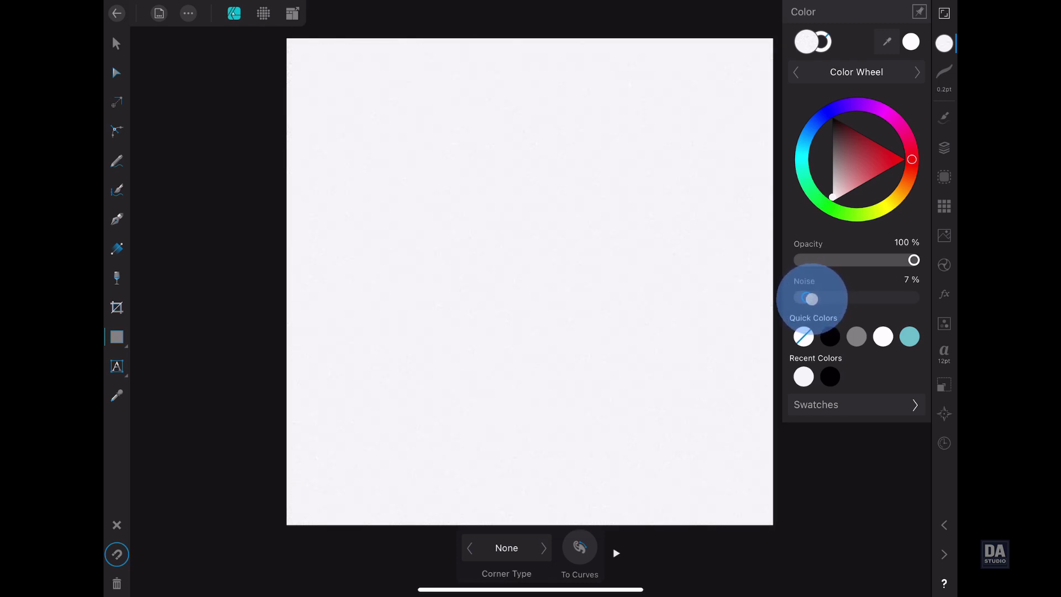
Lock the background rectangle in Layer Options and deselect it.
left_click(944, 147)
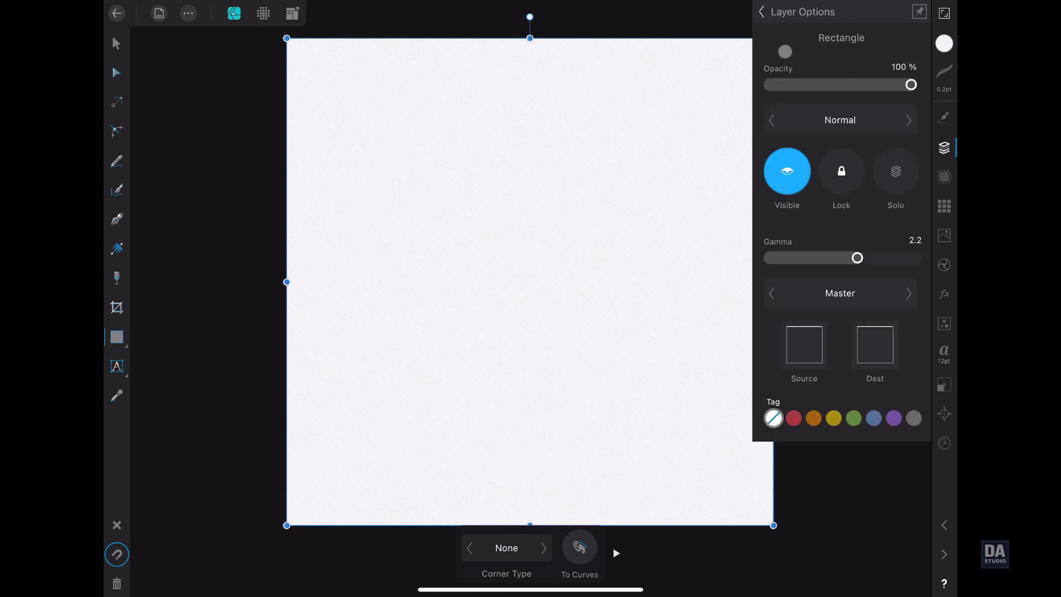
left_click(842, 170)
left_click(696, 211)
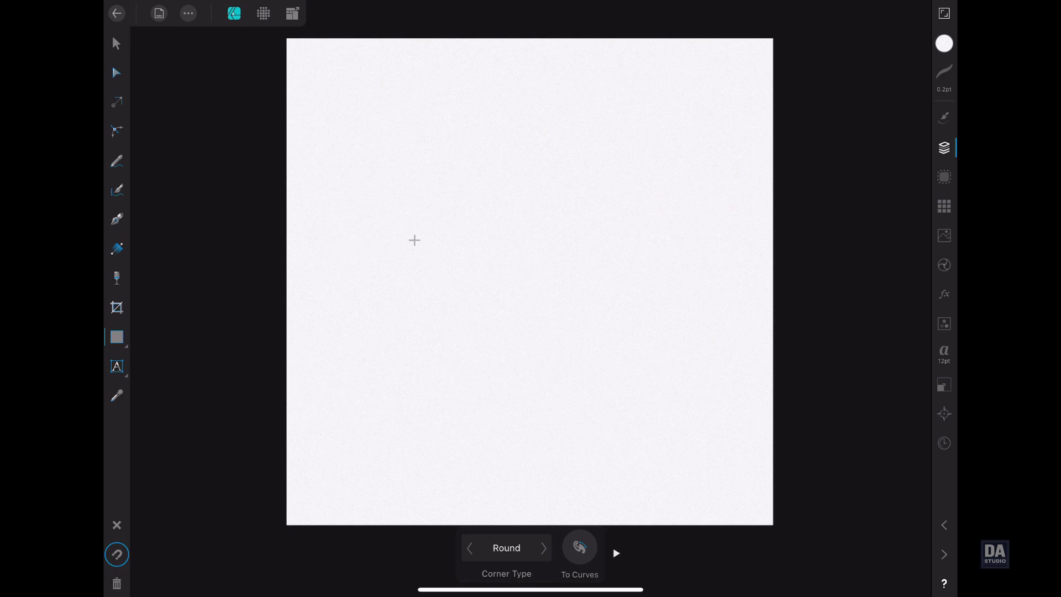
Draw a dark red rectangle, rotate it about 40° and widen it into a diagonal band.
mouse_move(536, 268)
left_mouse_down()
mouse_move(530, 282)
mouse_move(566, 357)
mouse_move(616, 413)
left_mouse_up()
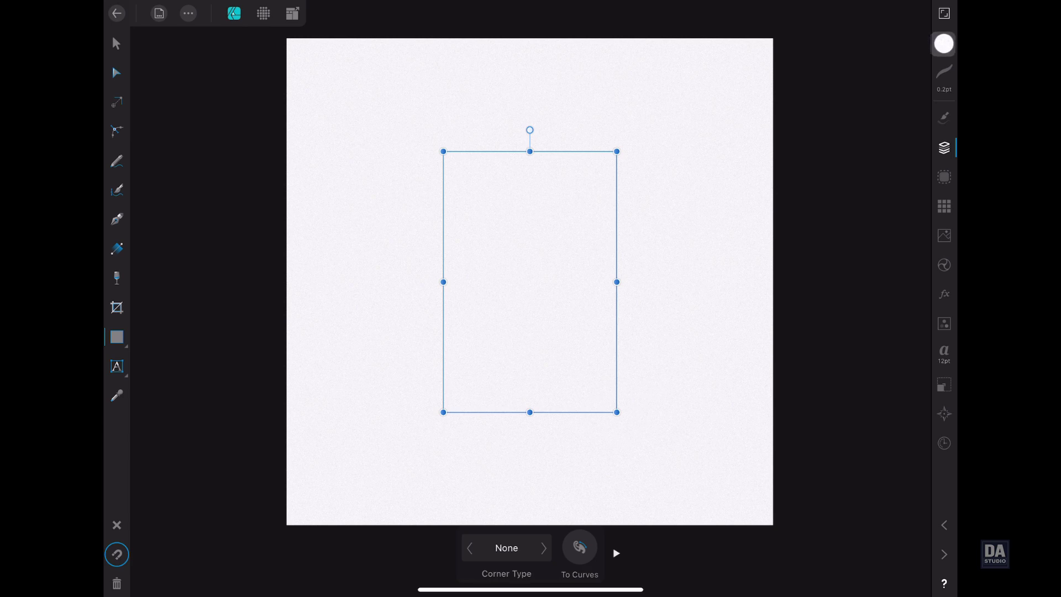
left_click(944, 43)
mouse_move(857, 143)
left_mouse_down()
mouse_move(832, 149)
mouse_move(852, 129)
left_mouse_up()
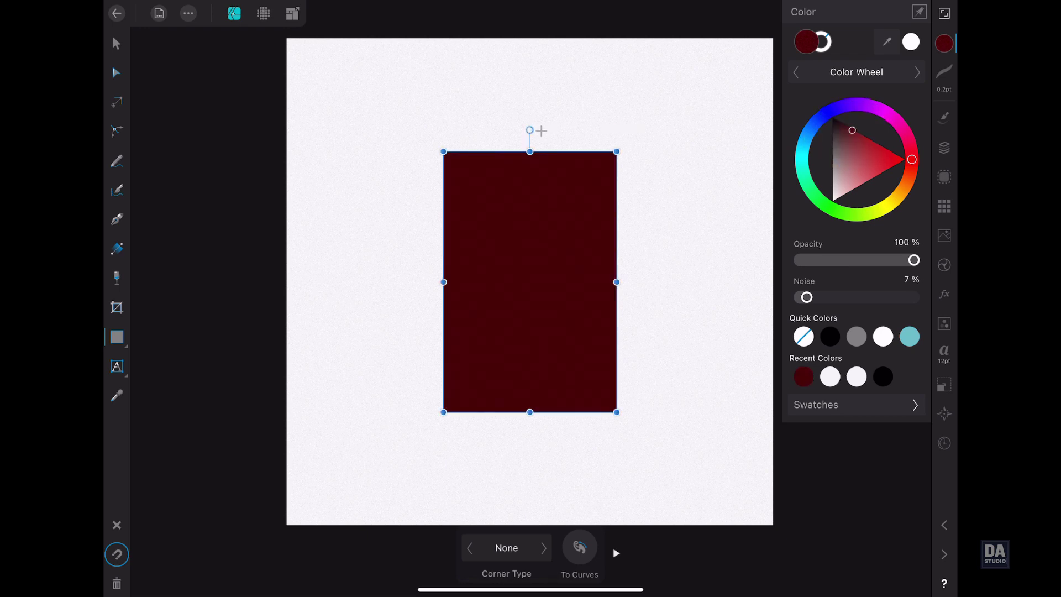
mouse_move(530, 130)
left_mouse_down()
mouse_move(585, 142)
mouse_move(635, 175)
mouse_move(815, 71)
mouse_move(807, 78)
left_mouse_up()
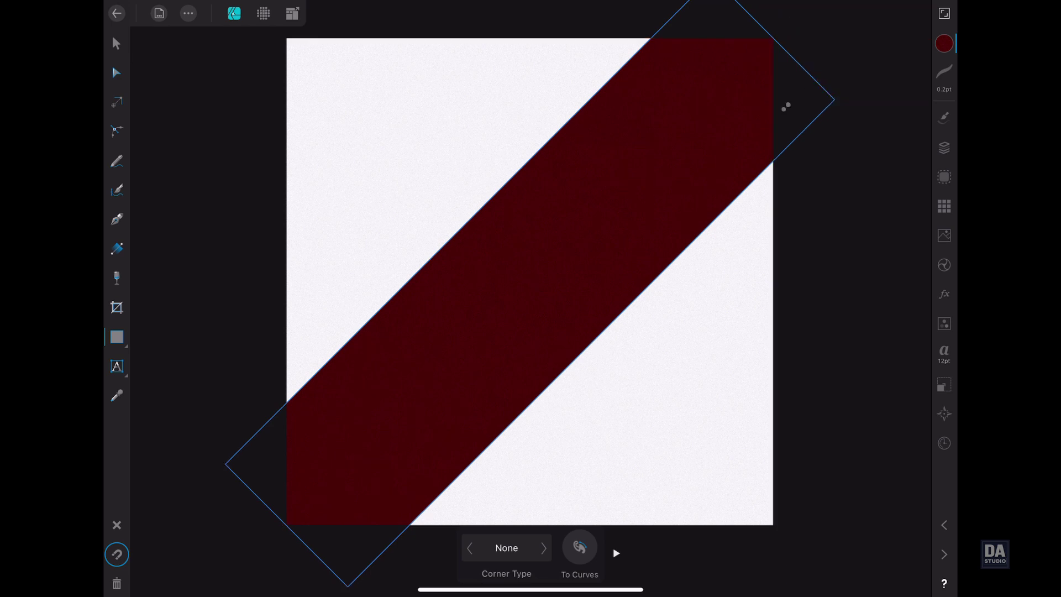
left_click_drag(591, 343, 618, 359)
left_click(654, 367)
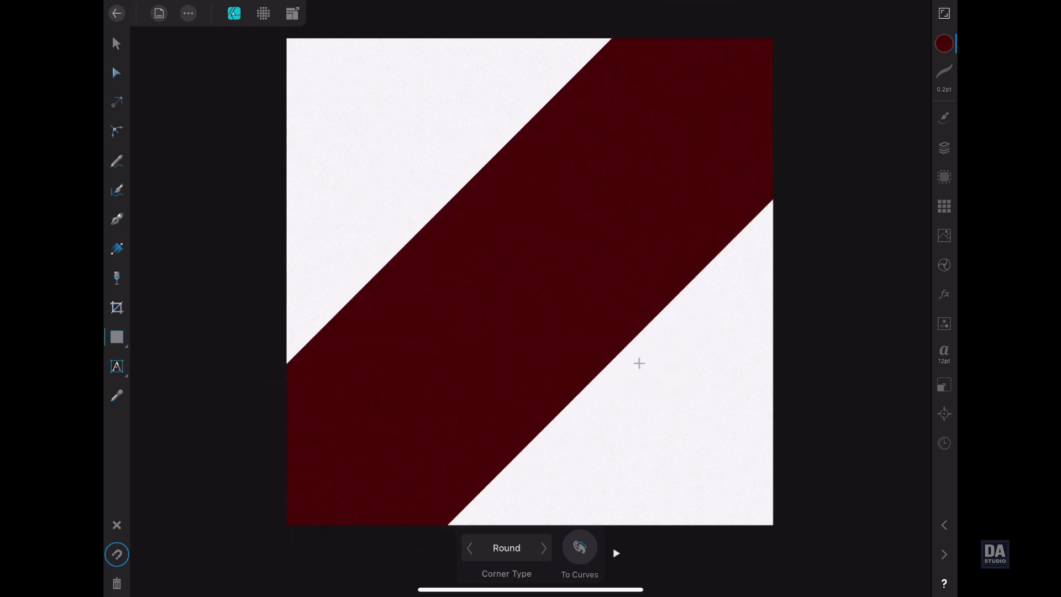
Draw a narrow bar rotated 45° at the left page edge and round its top end.
mouse_move(351, 89)
left_mouse_down()
mouse_move(393, 173)
mouse_move(403, 282)
left_mouse_up()
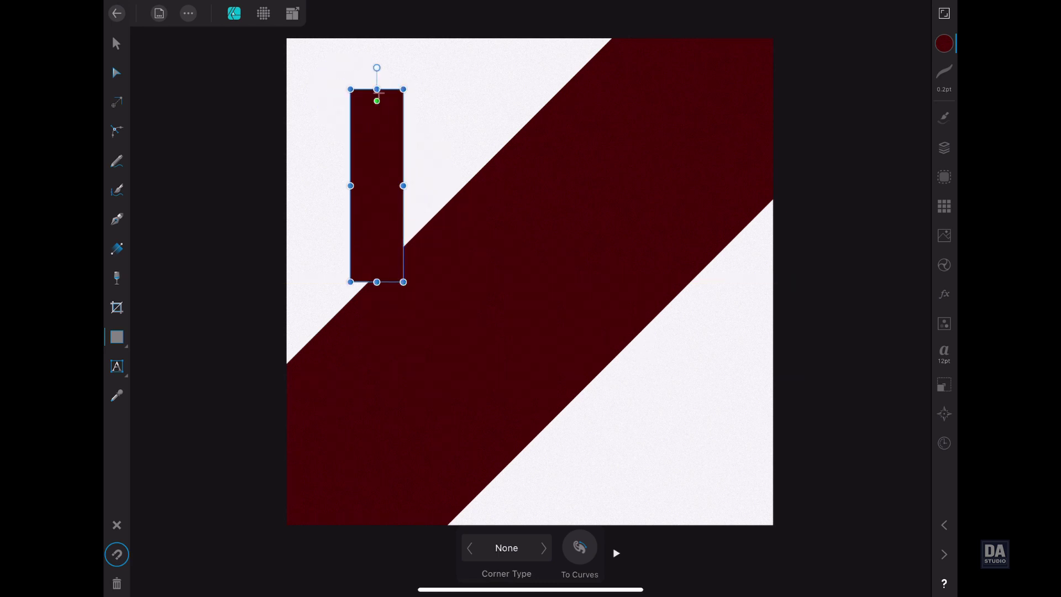
mouse_move(376, 68)
left_mouse_down()
mouse_move(452, 126)
mouse_move(460, 103)
left_mouse_up()
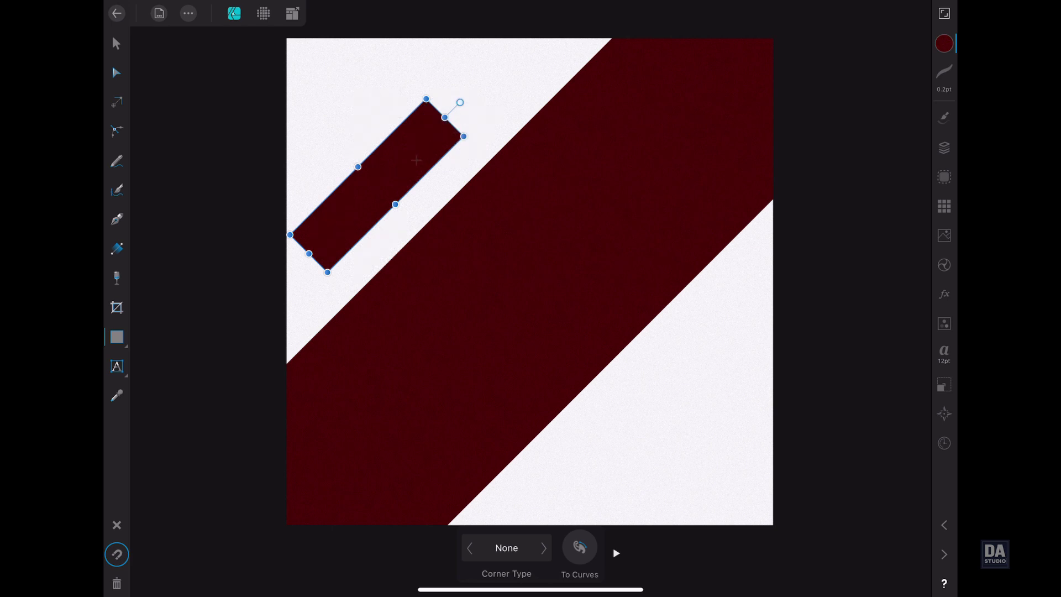
left_click(116, 43)
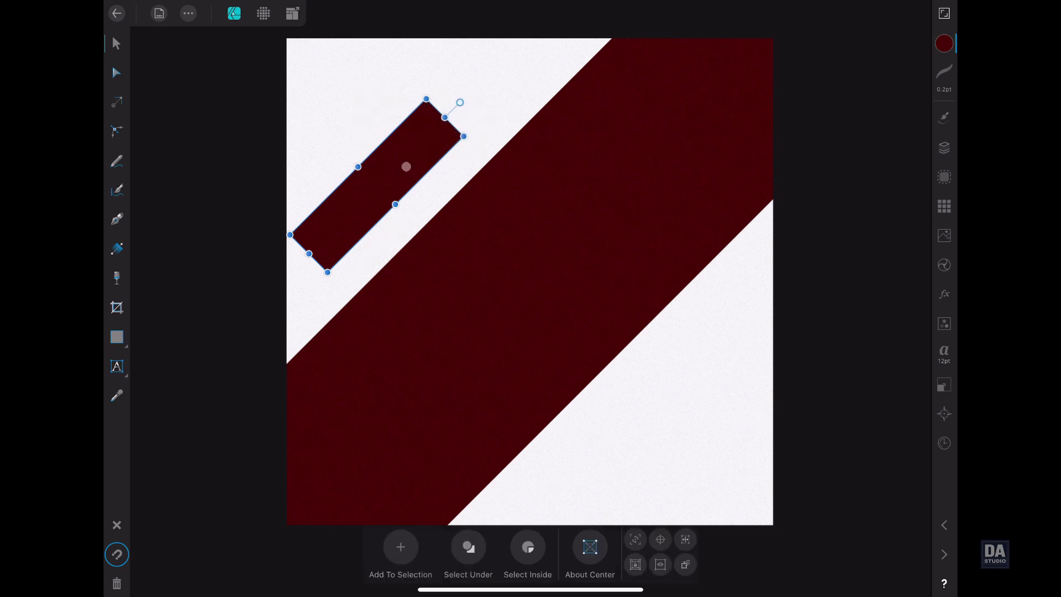
left_click_drag(413, 162, 360, 244)
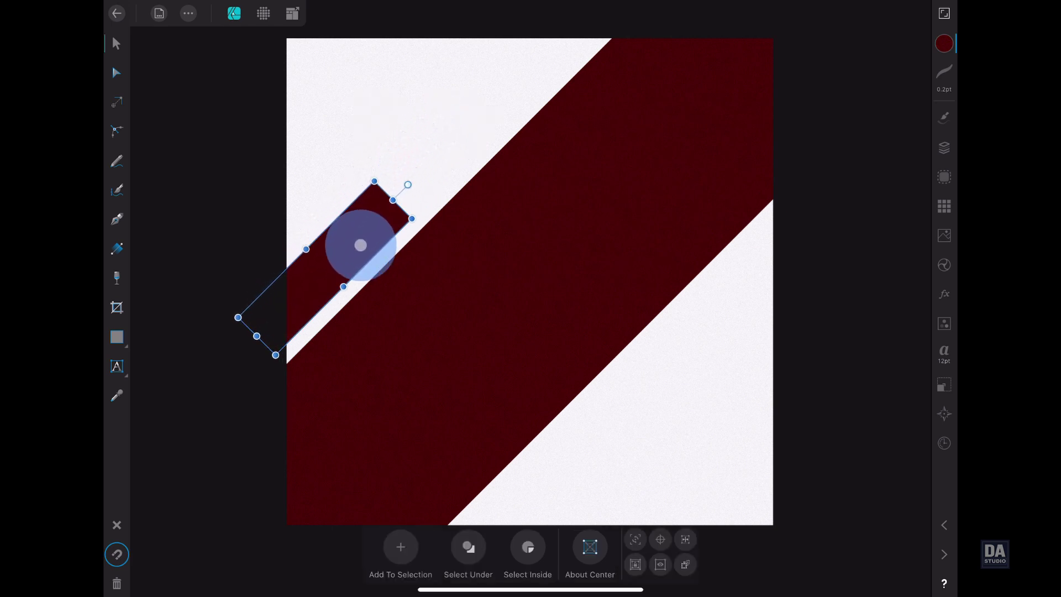
left_click_drag(392, 199, 402, 188)
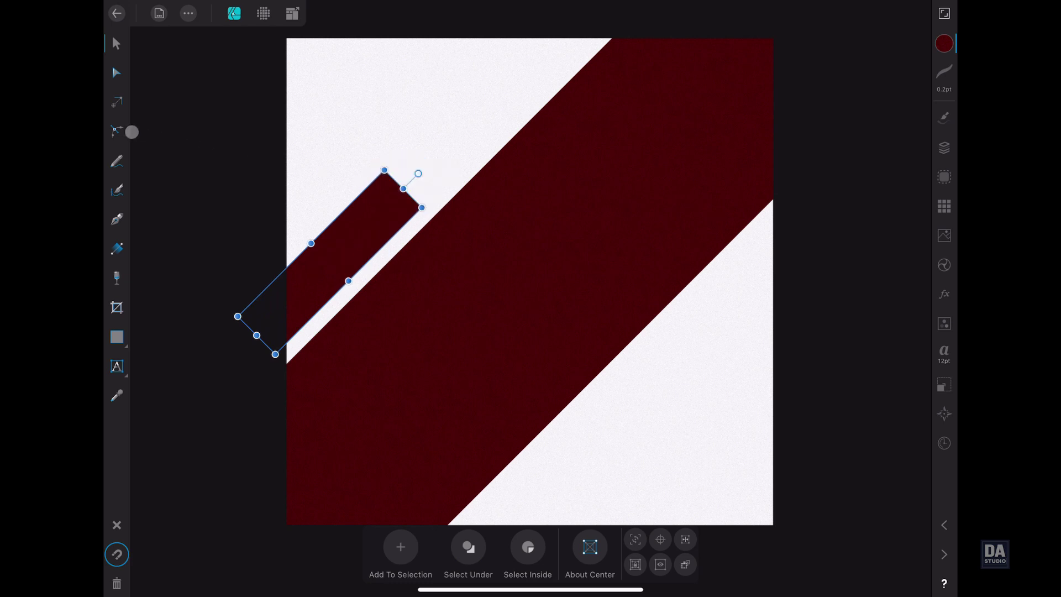
left_click(117, 131)
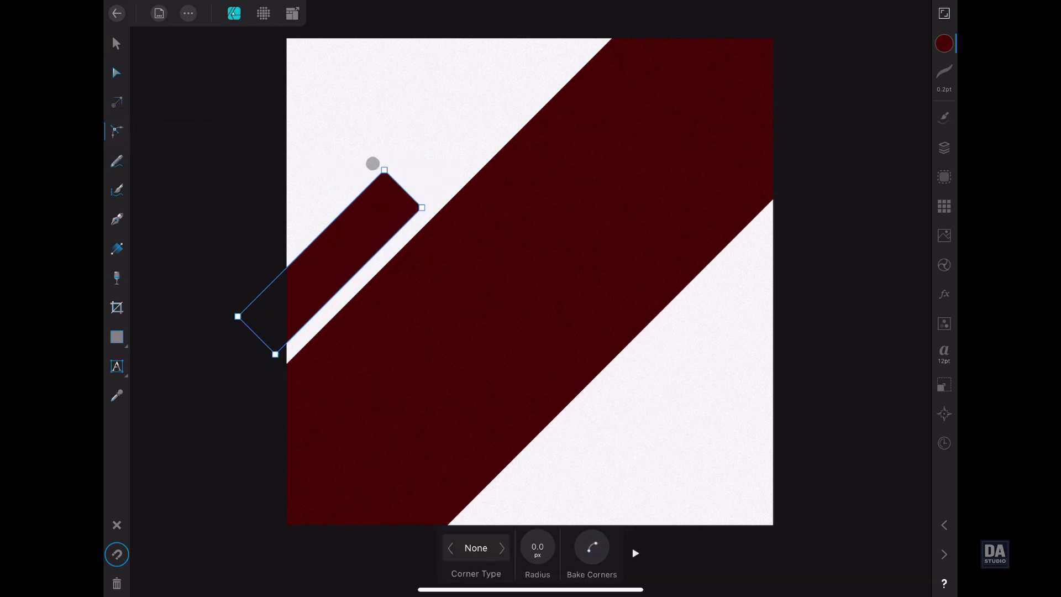
mouse_move(373, 163)
left_mouse_down()
mouse_move(433, 216)
mouse_move(415, 157)
mouse_move(447, 216)
mouse_move(380, 220)
mouse_move(332, 247)
left_mouse_up()
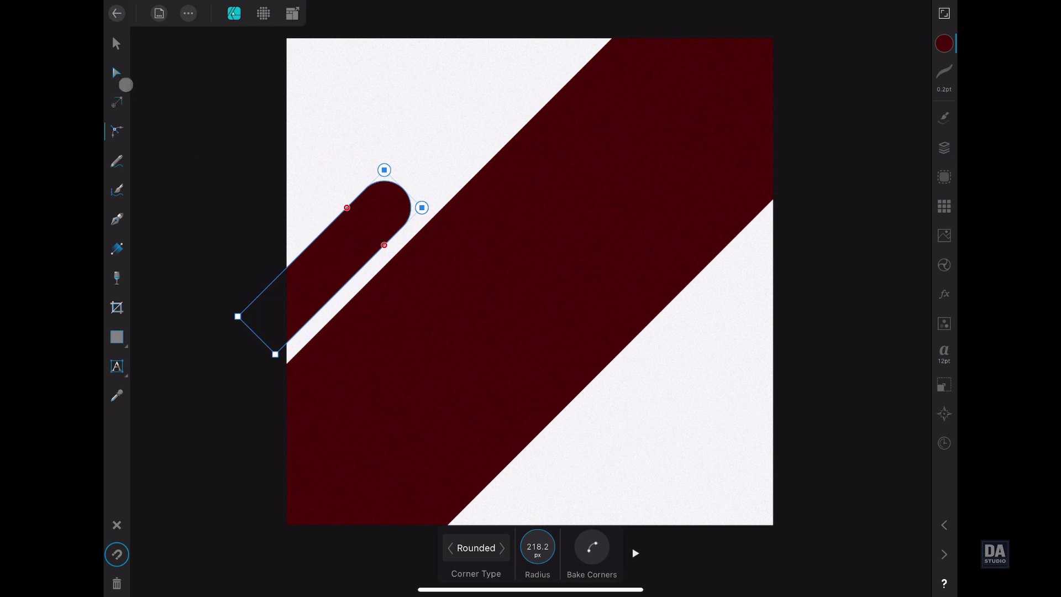
Duplicate the rounded bar and place the copy at the right page edge.
left_click(119, 43)
left_click(308, 203)
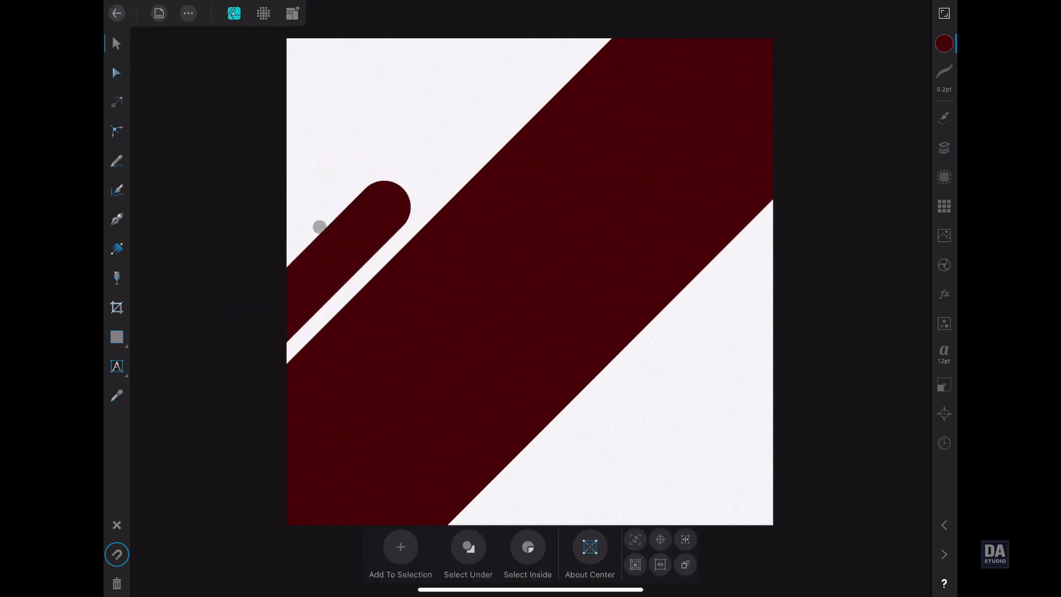
left_click(319, 227)
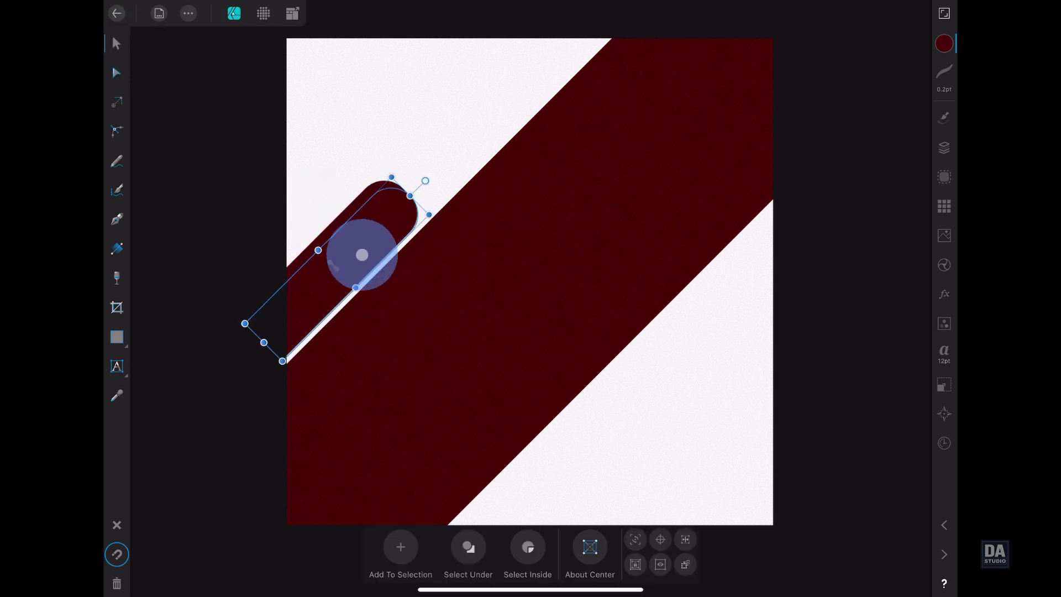
left_click_drag(351, 249, 672, 382)
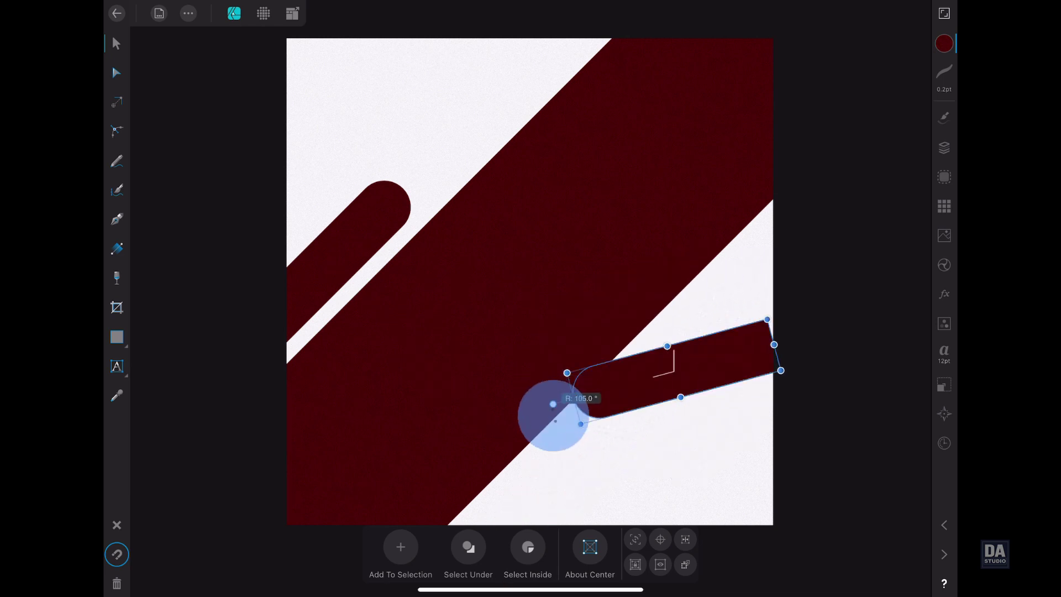
left_click_drag(653, 387, 738, 297)
left_click(671, 385)
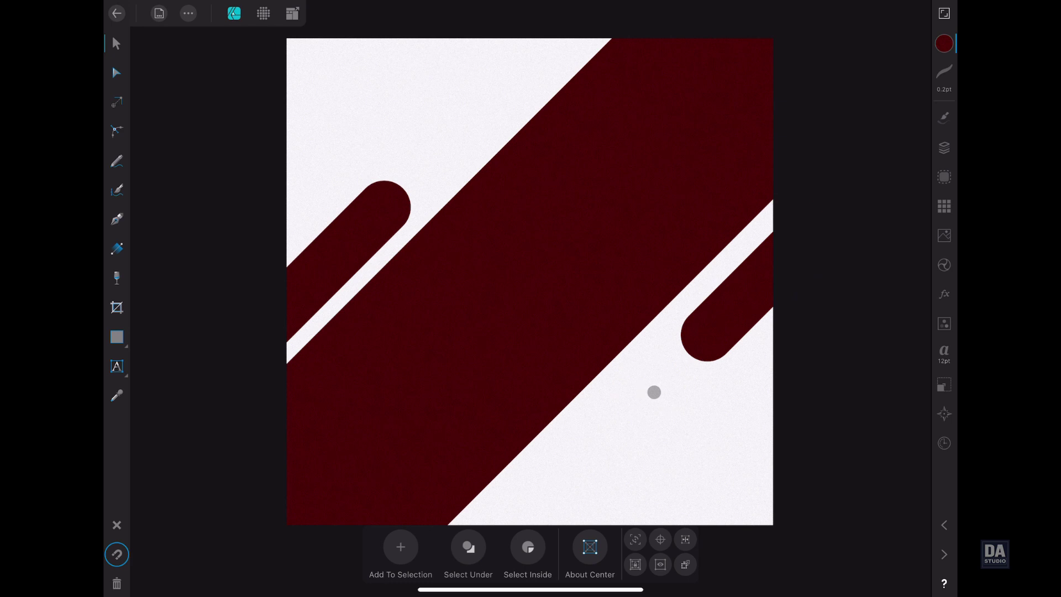
left_click(554, 367)
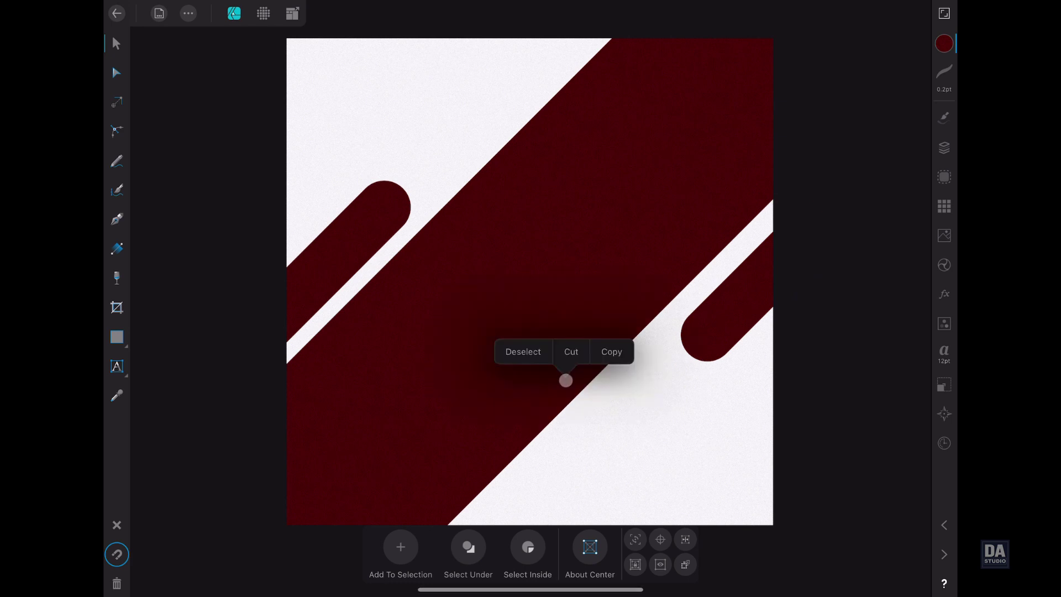
left_click(604, 403)
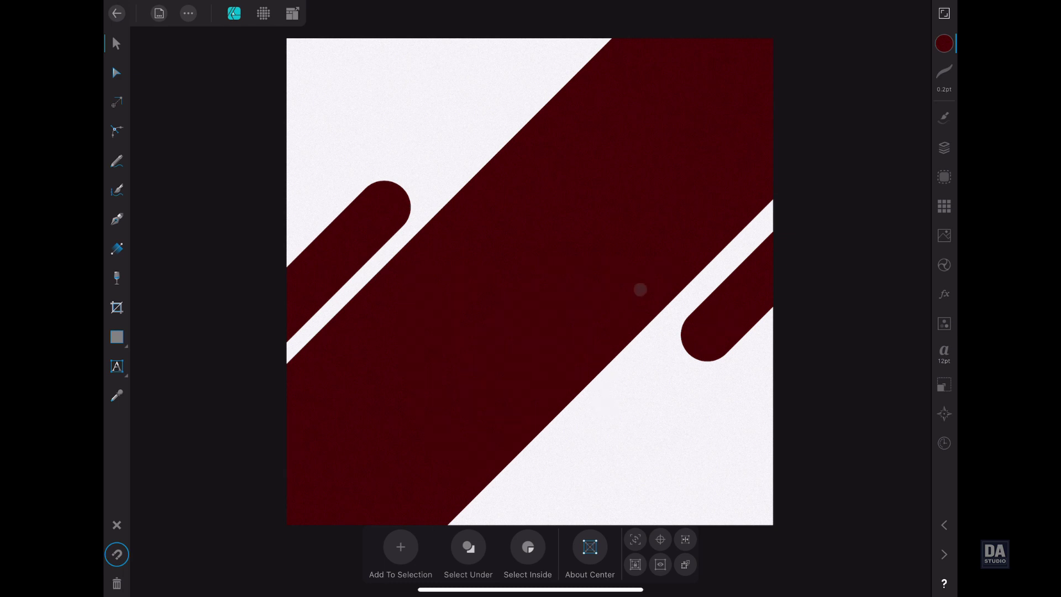
Drag the palm leaf from the Floral Decorative Elements assets onto the banner.
left_click(944, 206)
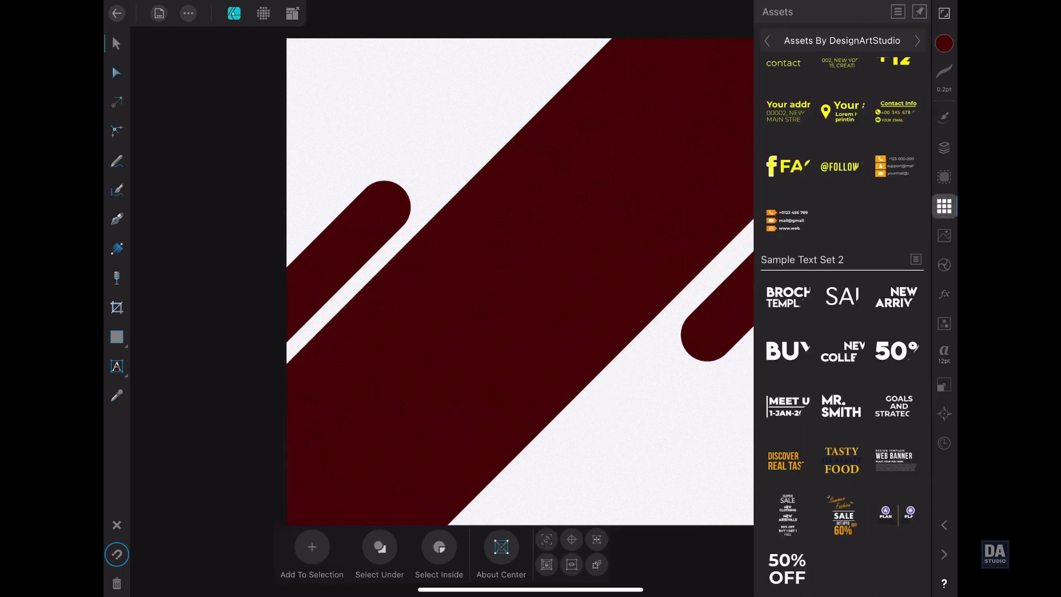
scroll(867, 123, "down", 2)
scroll(868, 123, "up", 4)
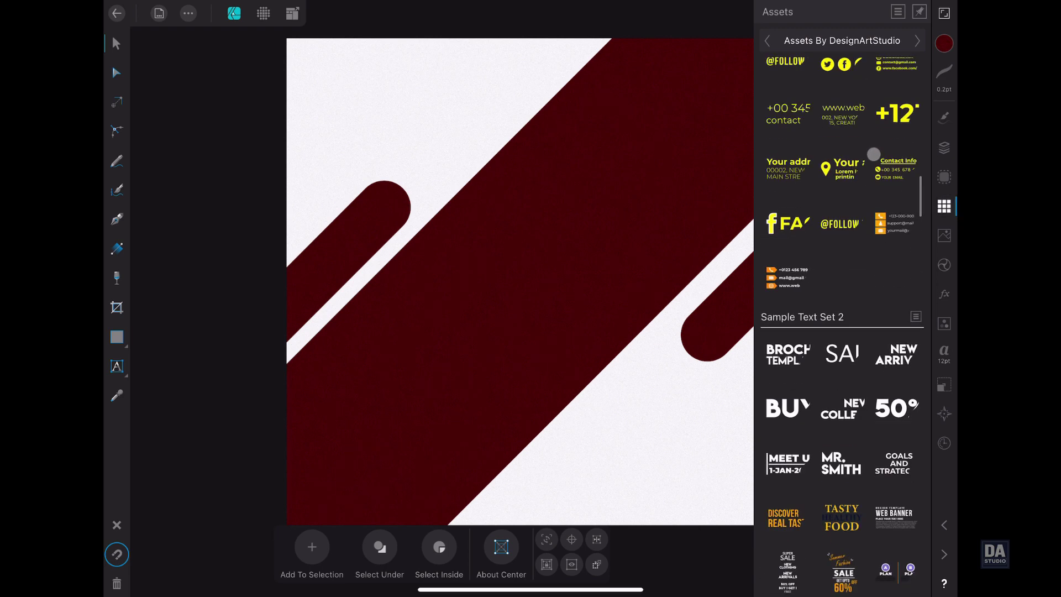
scroll(871, 154, "up", 4)
scroll(870, 153, "up", 4)
left_click(916, 42)
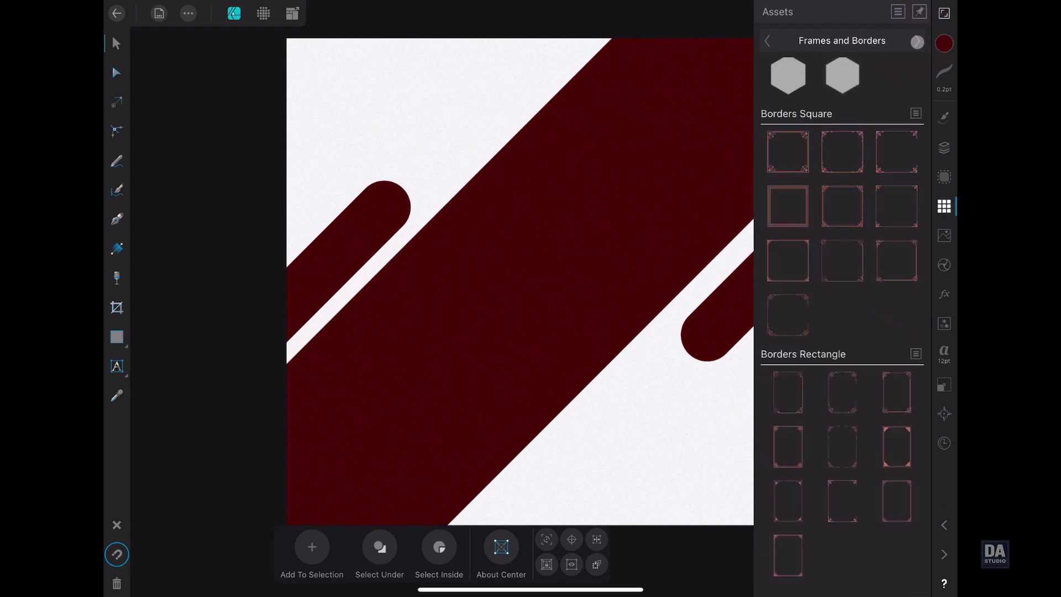
left_click(917, 41)
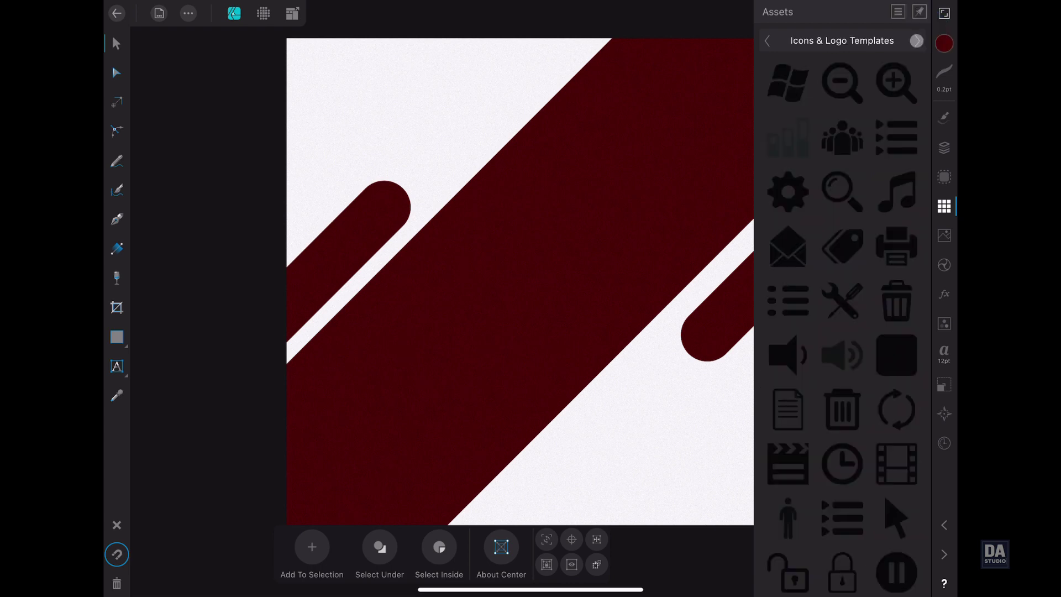
left_click(917, 41)
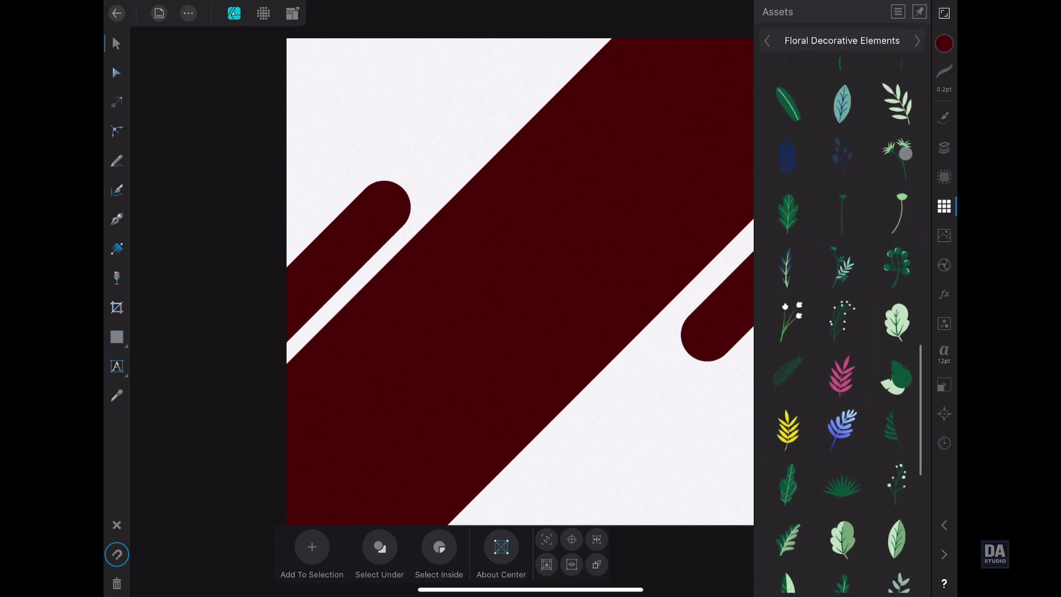
scroll(842, 321, "up", 5)
scroll(842, 320, "up", 5)
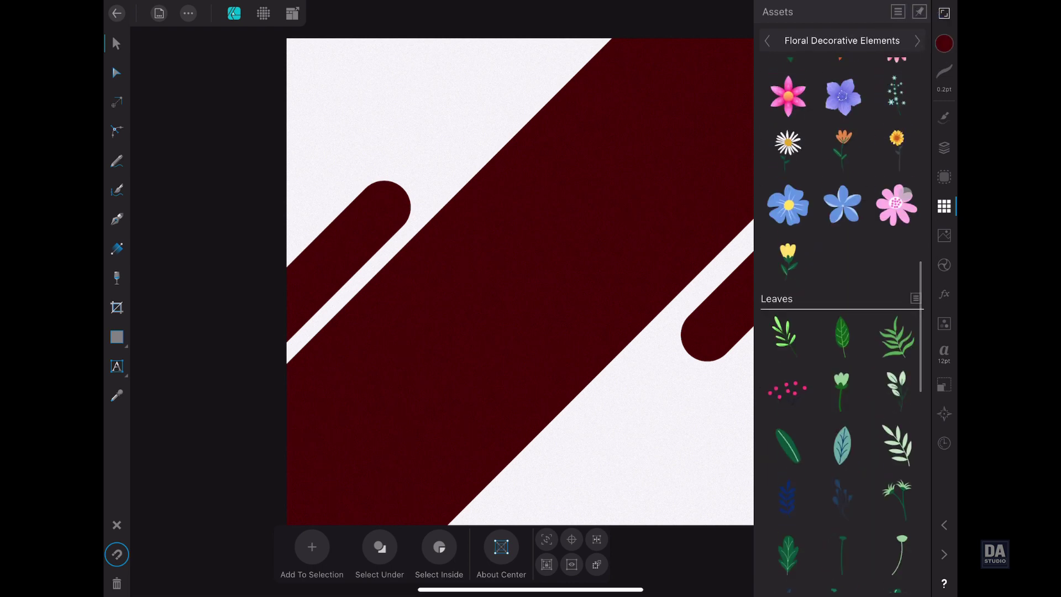
scroll(842, 320, "up", 5)
scroll(905, 198, "down", 5)
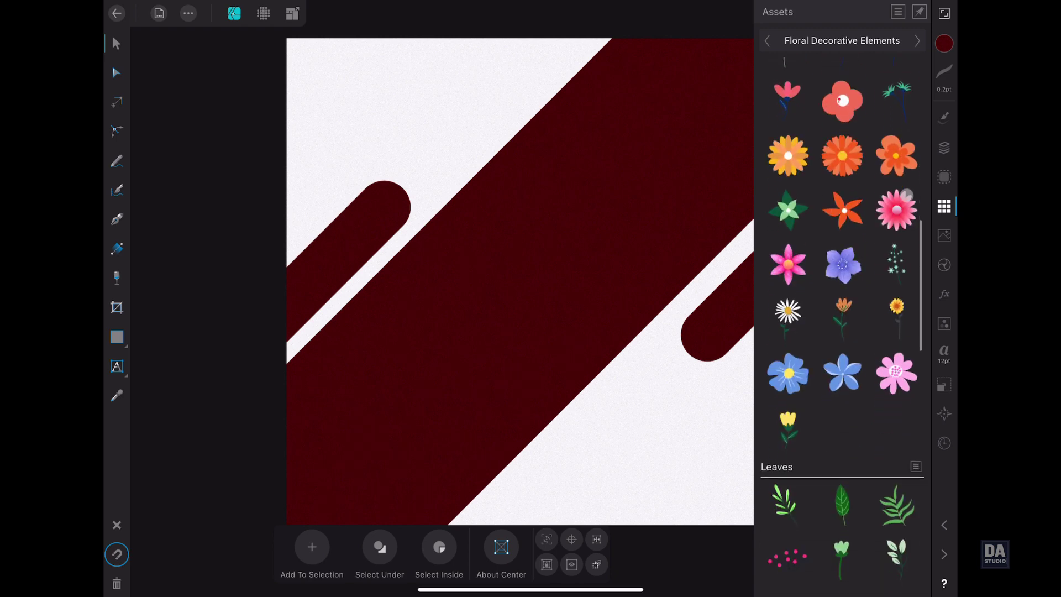
scroll(905, 197, "down", 5)
scroll(905, 197, "down", 5)
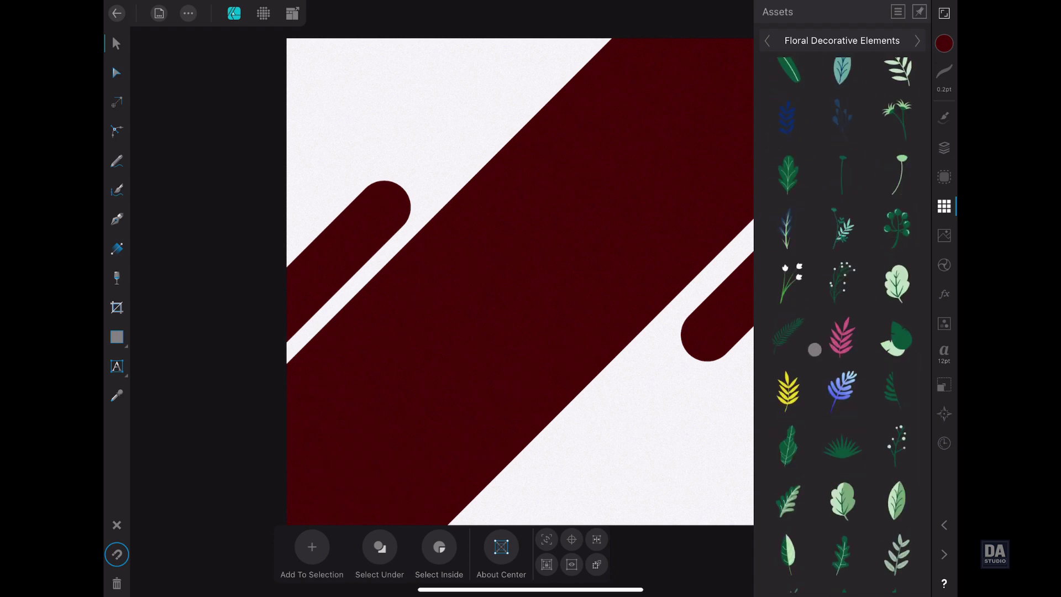
left_click(786, 336)
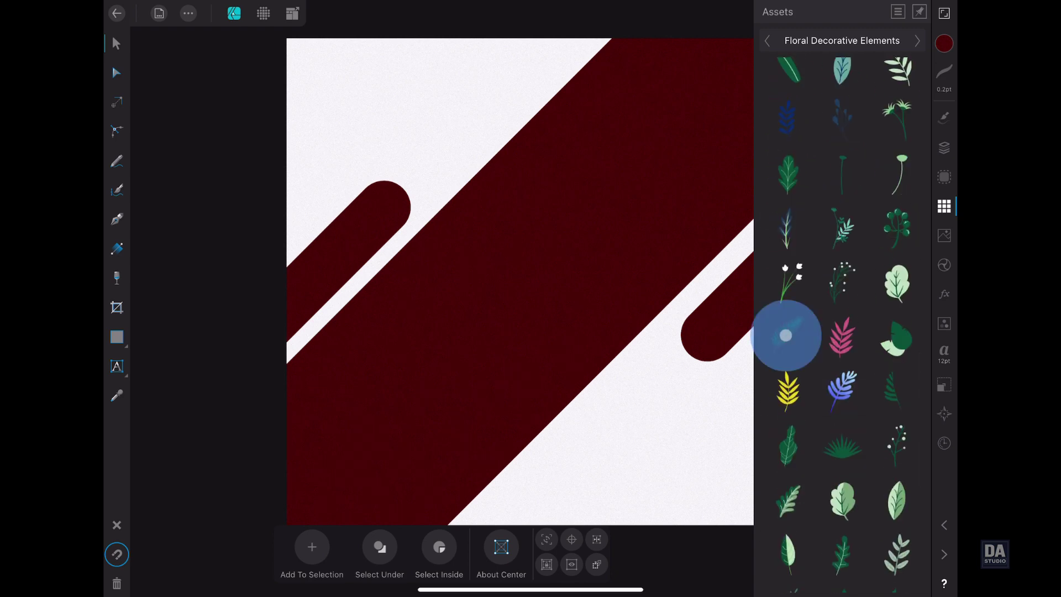
left_click_drag(786, 335, 642, 424)
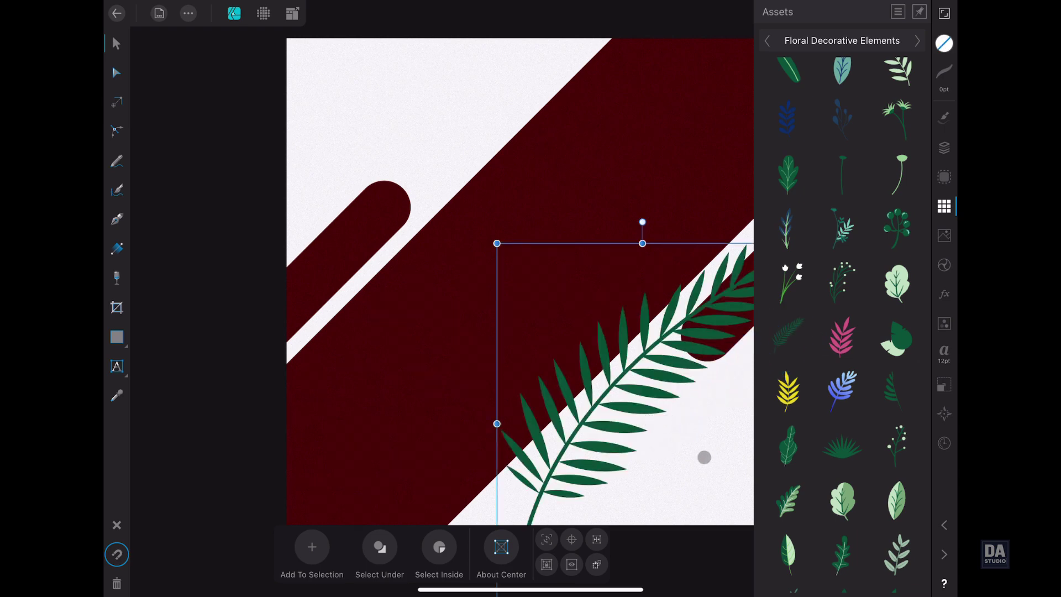
Move, shrink and tilt the palm leaf into the lower-right corner.
left_click_drag(634, 375, 682, 439)
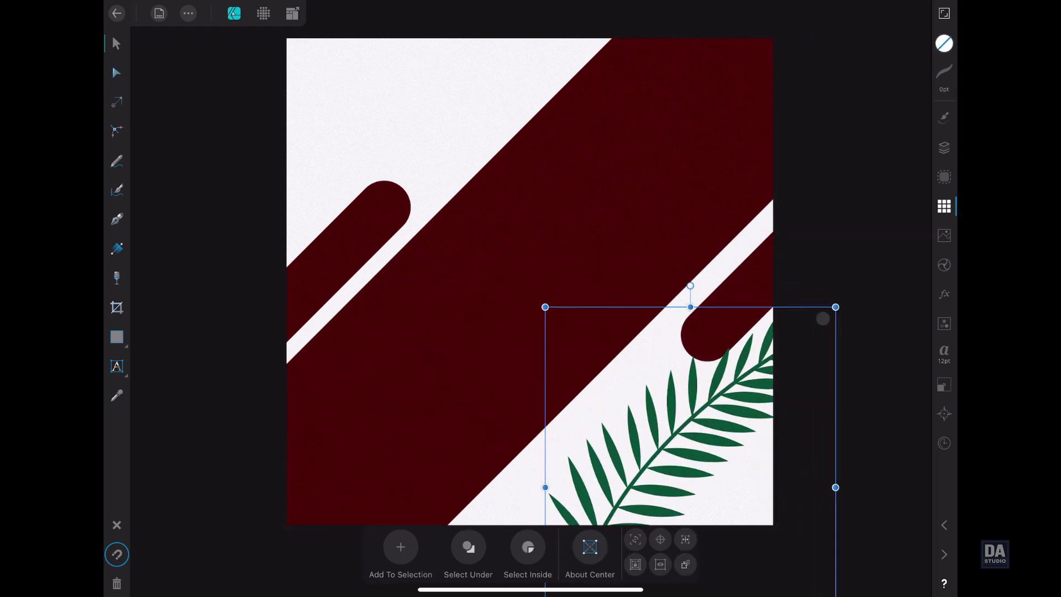
left_click_drag(823, 318, 730, 396)
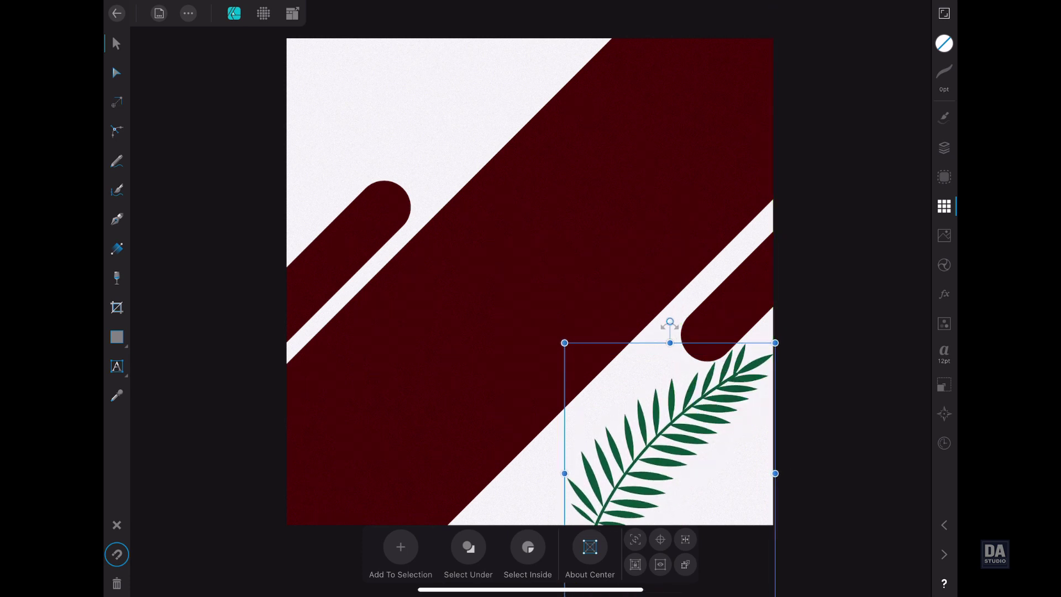
left_click_drag(670, 323, 701, 332)
left_click_drag(699, 399, 674, 416)
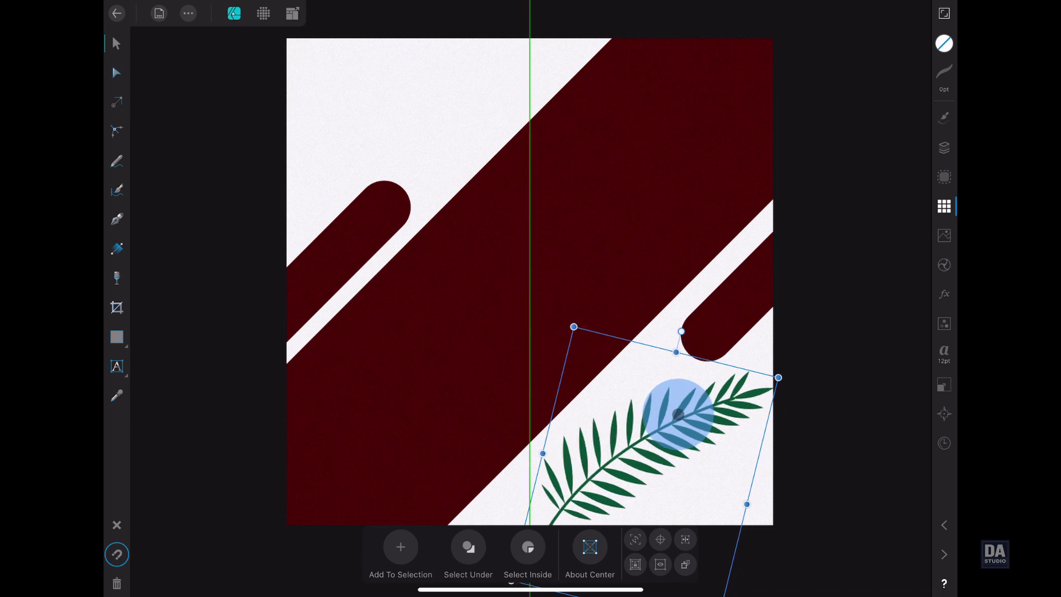
left_click_drag(681, 333, 670, 331)
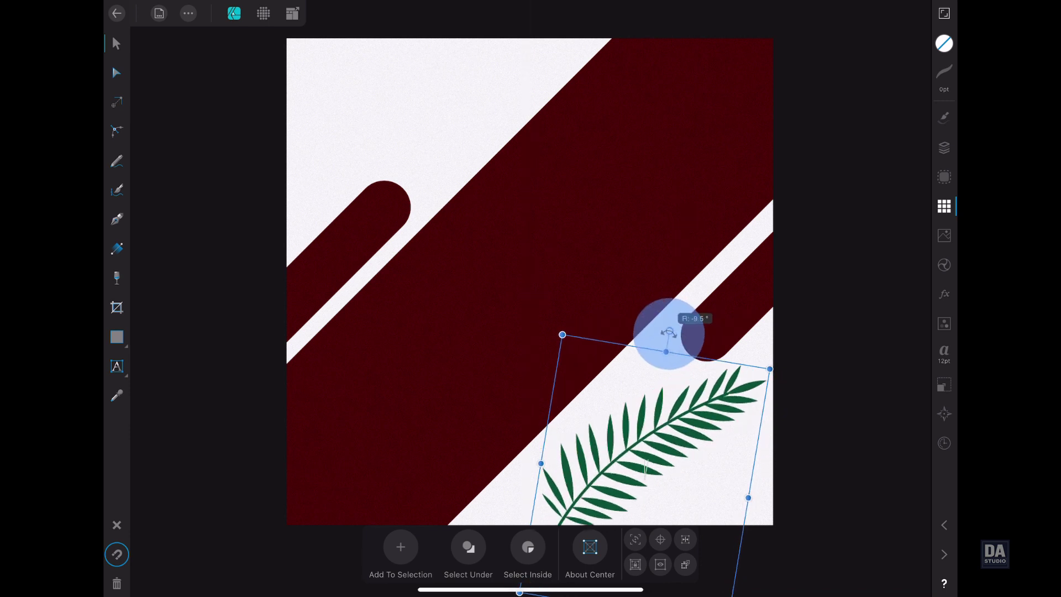
left_click_drag(700, 385, 703, 381)
left_click_drag(777, 375, 786, 366)
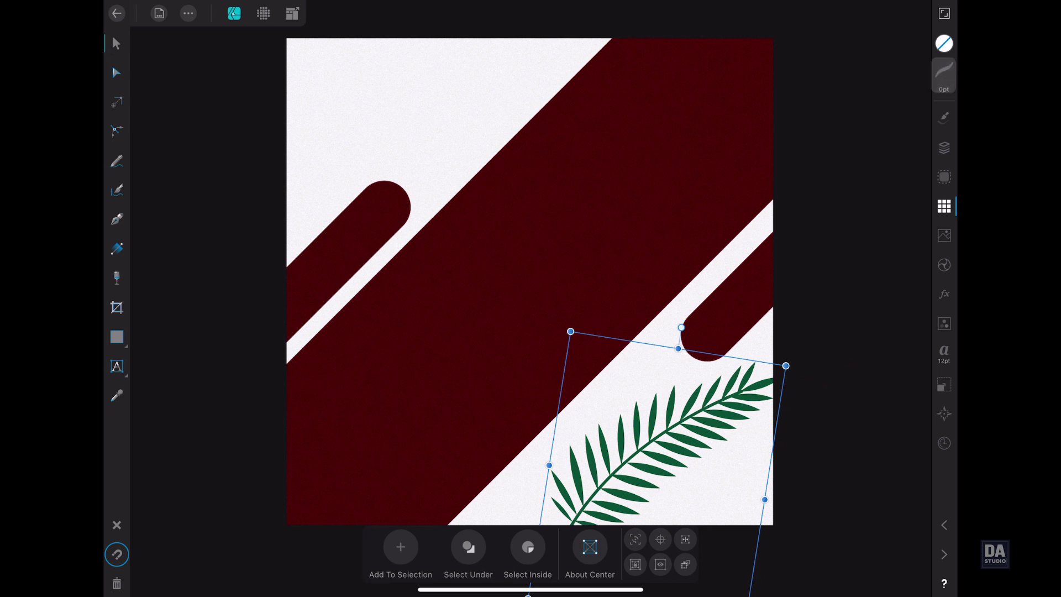
Recolour the palm leaf dark red and lower its opacity to 16%.
left_click(944, 70)
left_click(944, 43)
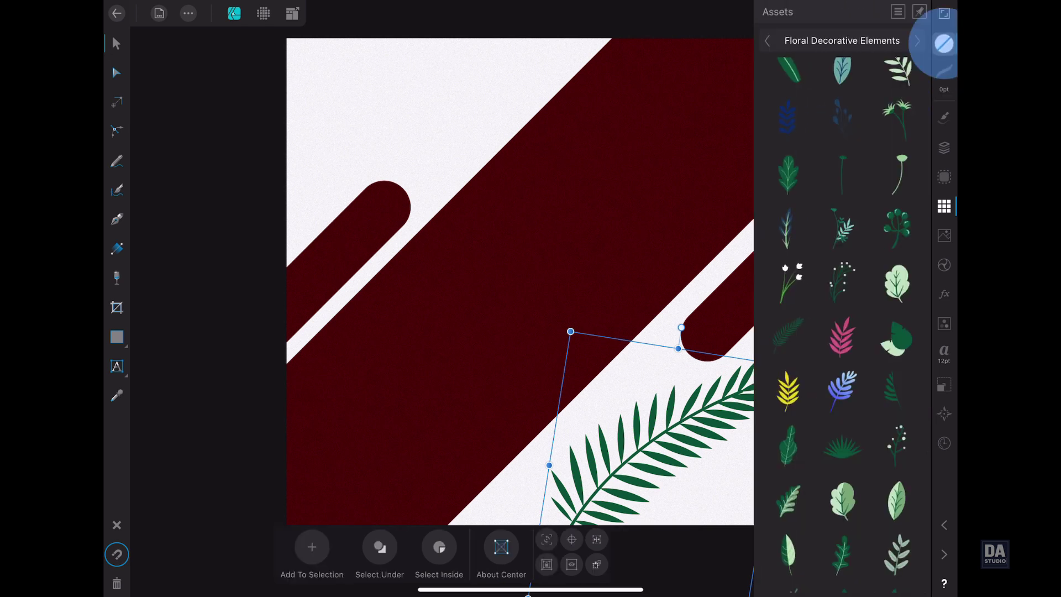
left_click(803, 376)
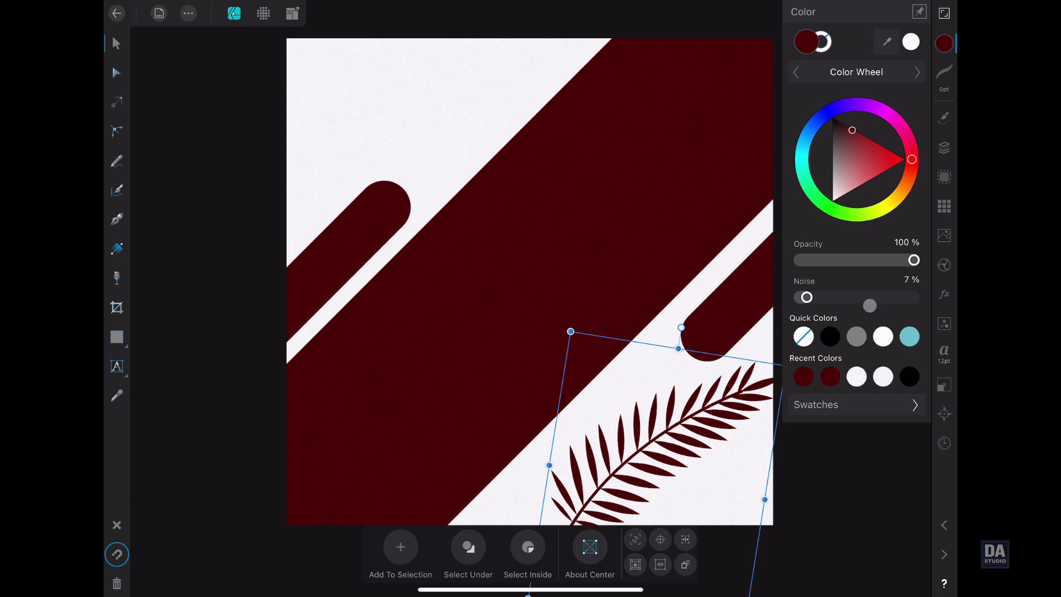
left_click_drag(913, 260, 806, 260)
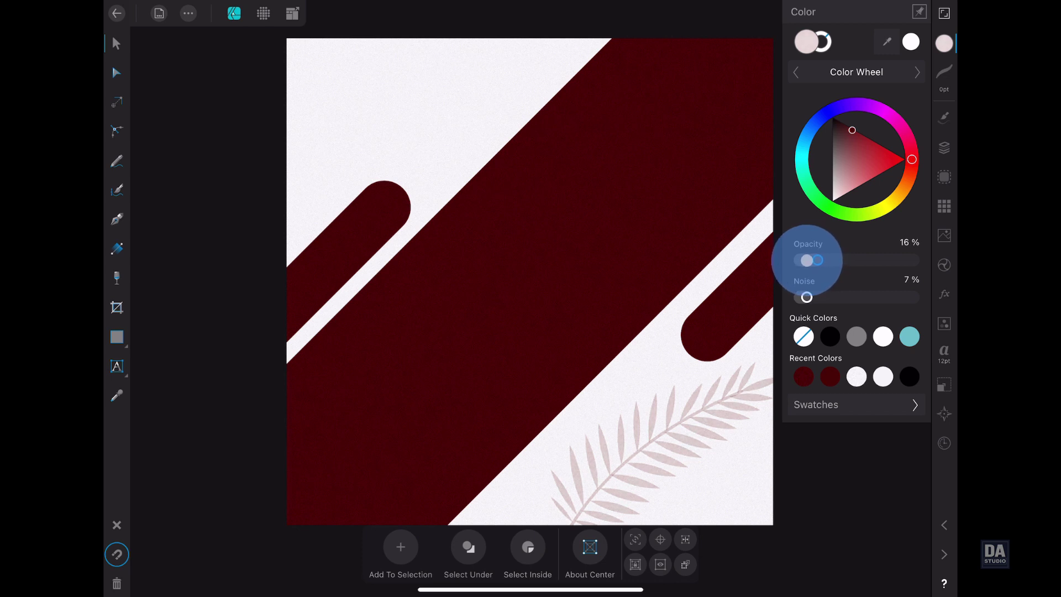
left_click(752, 463)
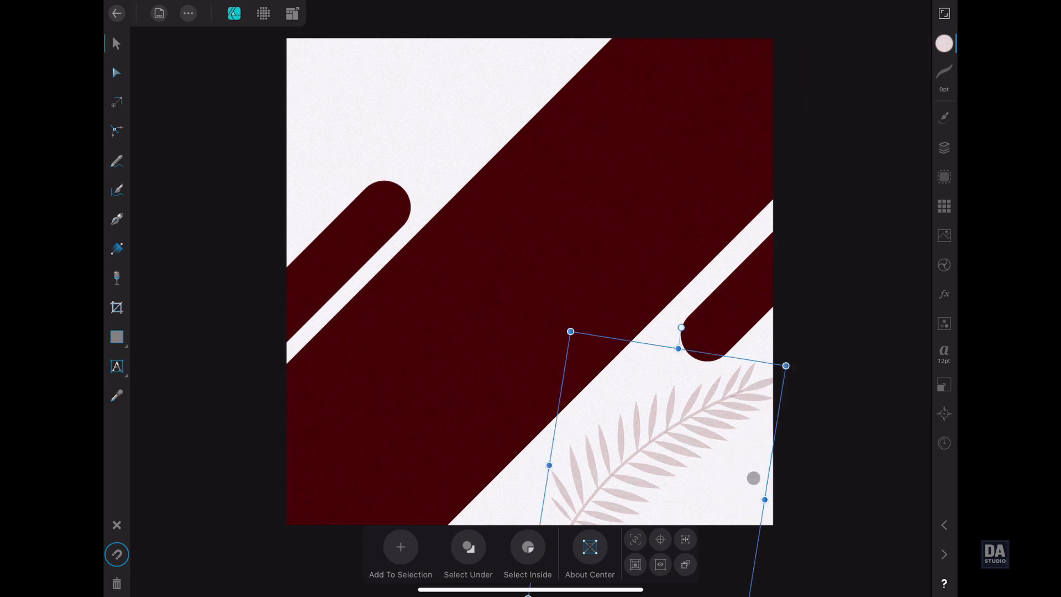
left_click(793, 474)
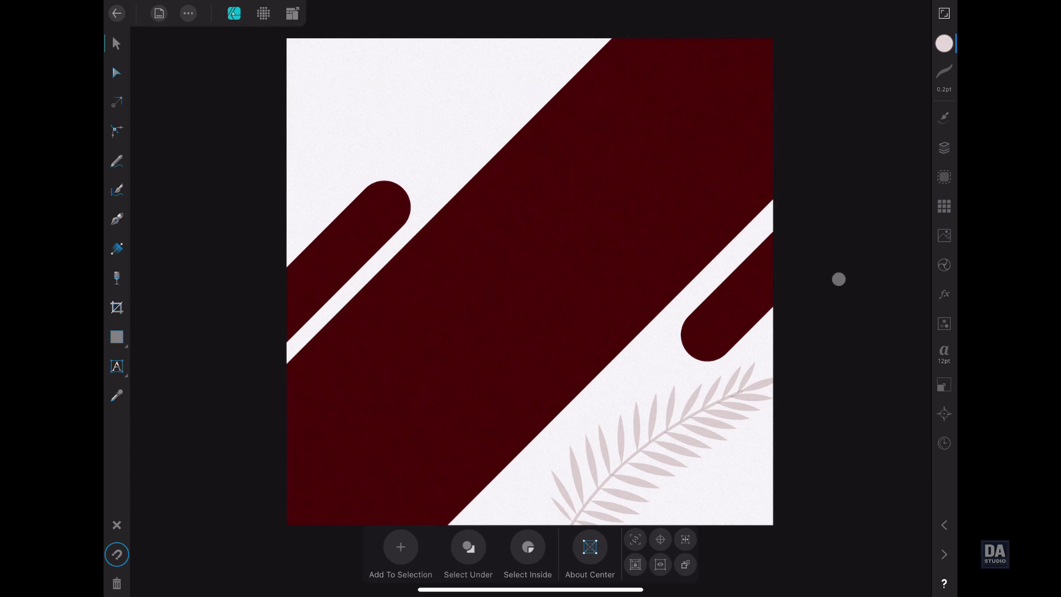
left_click(944, 206)
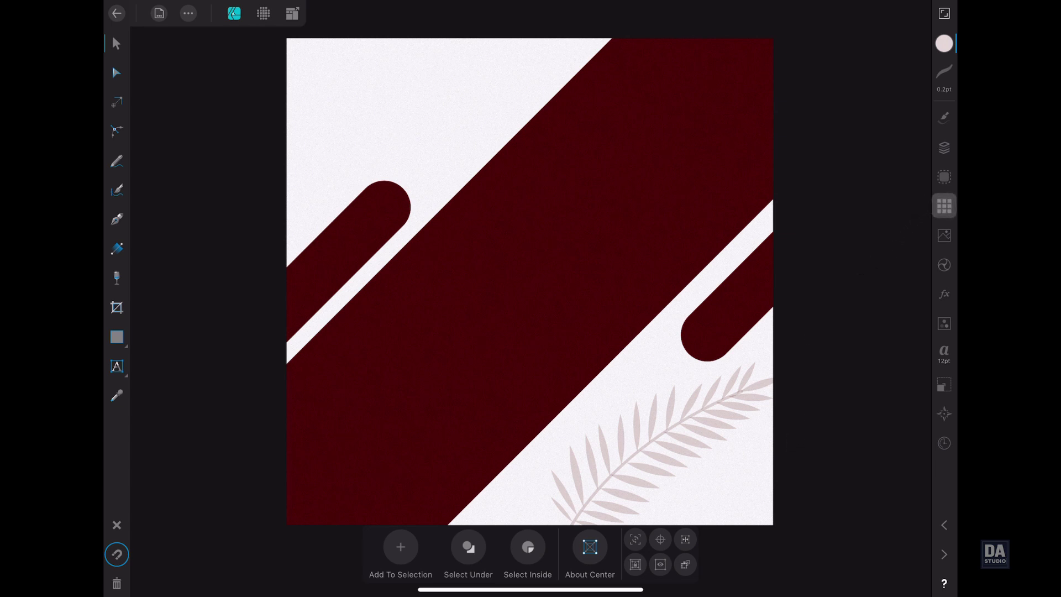
Drag a SHOP NOW button from Assets By DesignArtStudio Buttons into the bottom-right corner.
left_click(916, 42)
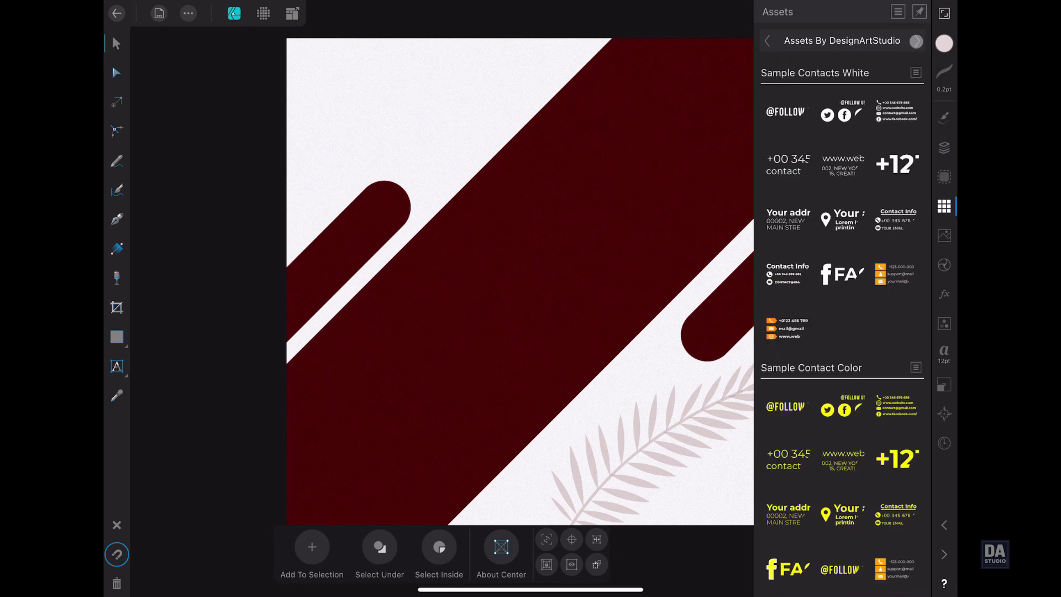
scroll(906, 233, "down", 5)
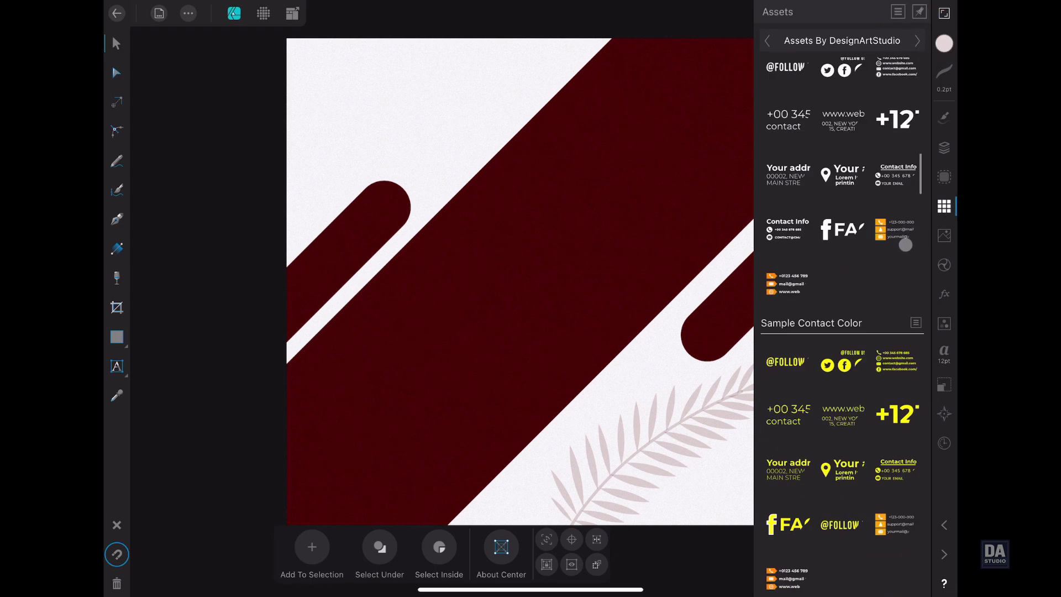
scroll(906, 243, "down", 2)
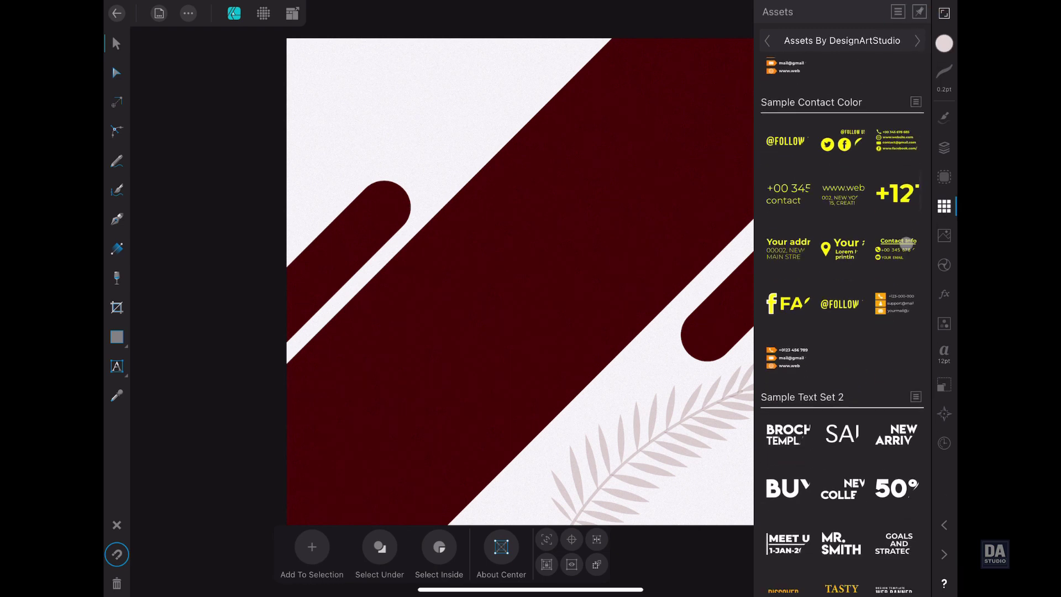
scroll(907, 241, "down", 4)
scroll(907, 242, "down", 8)
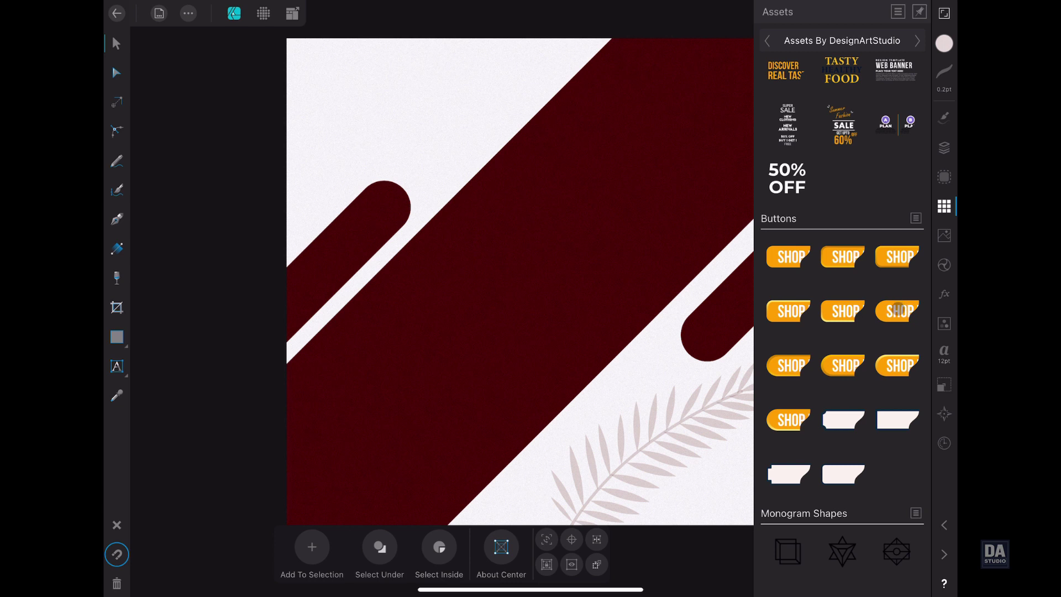
mouse_move(898, 310)
left_mouse_down()
mouse_move(689, 446)
mouse_move(777, 486)
mouse_move(732, 489)
left_mouse_up()
Change the SHOP NOW button's fill to dark red.
left_click(747, 494)
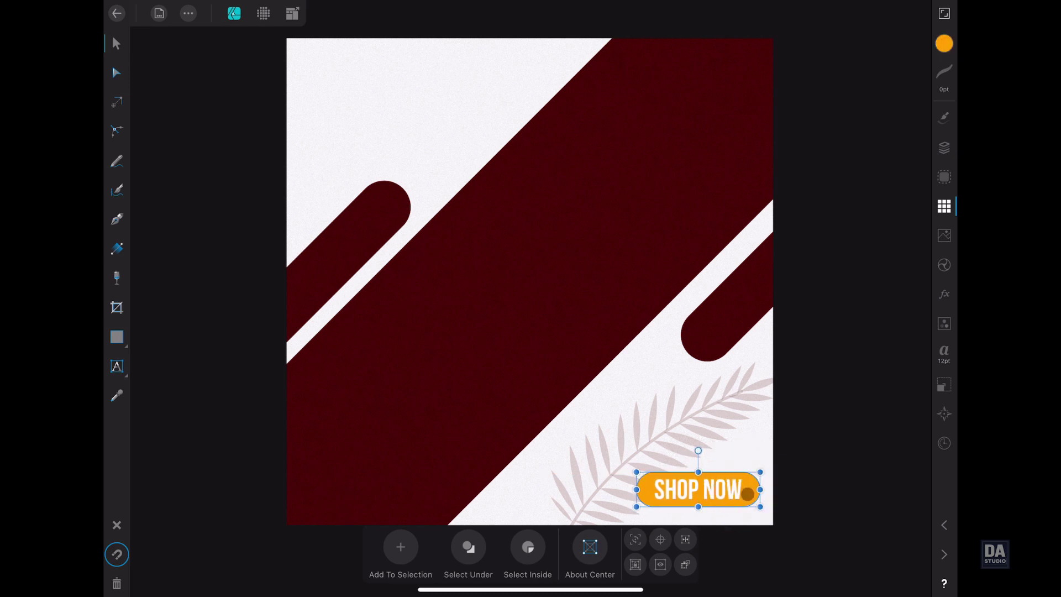
left_click(944, 43)
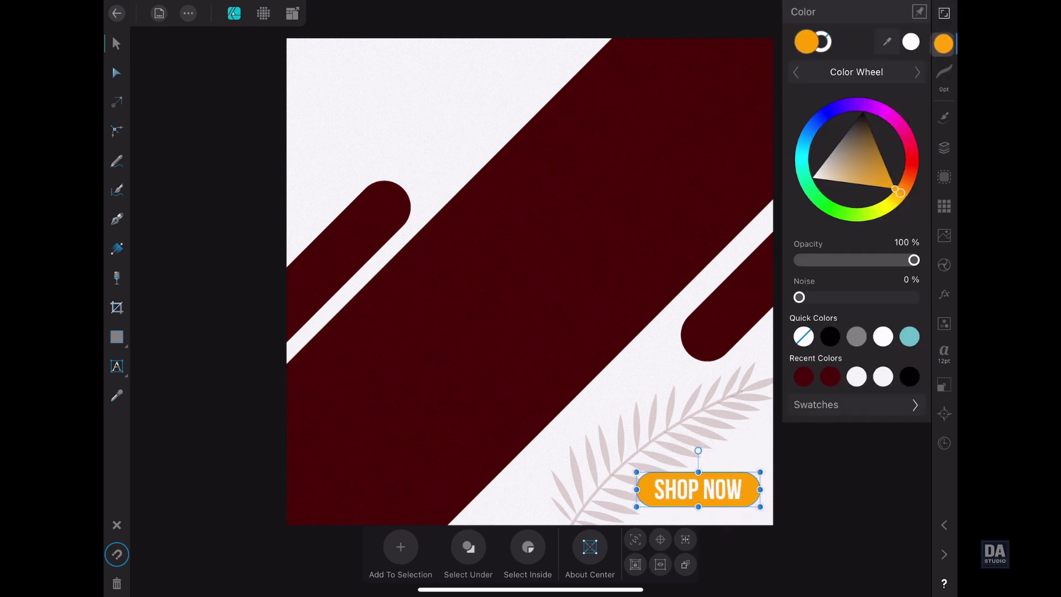
left_click(803, 376)
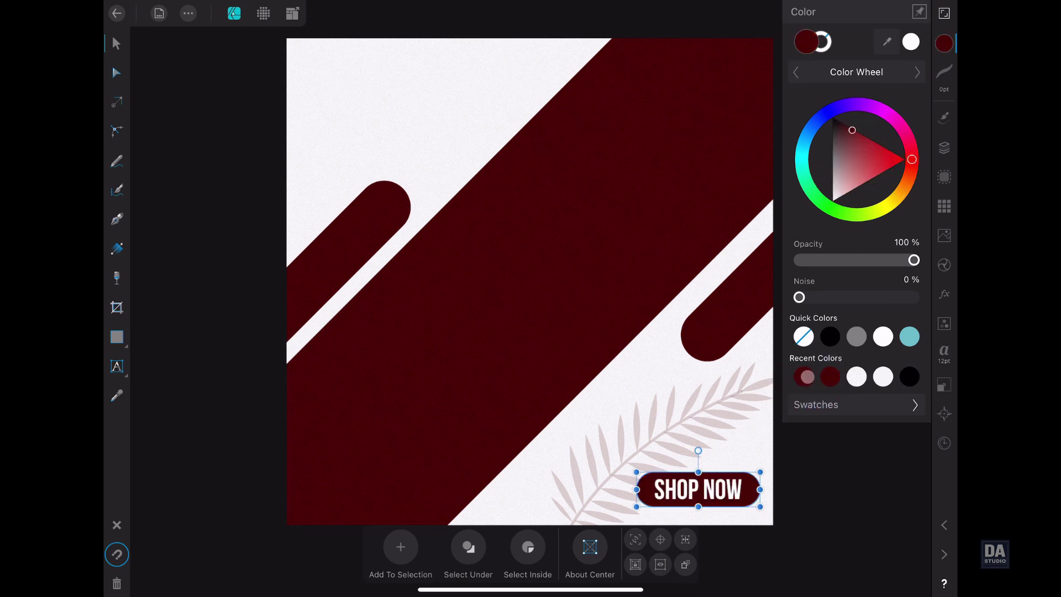
Enlarge the SHOP NOW label to fill the button, then deselect it.
double_click(741, 489)
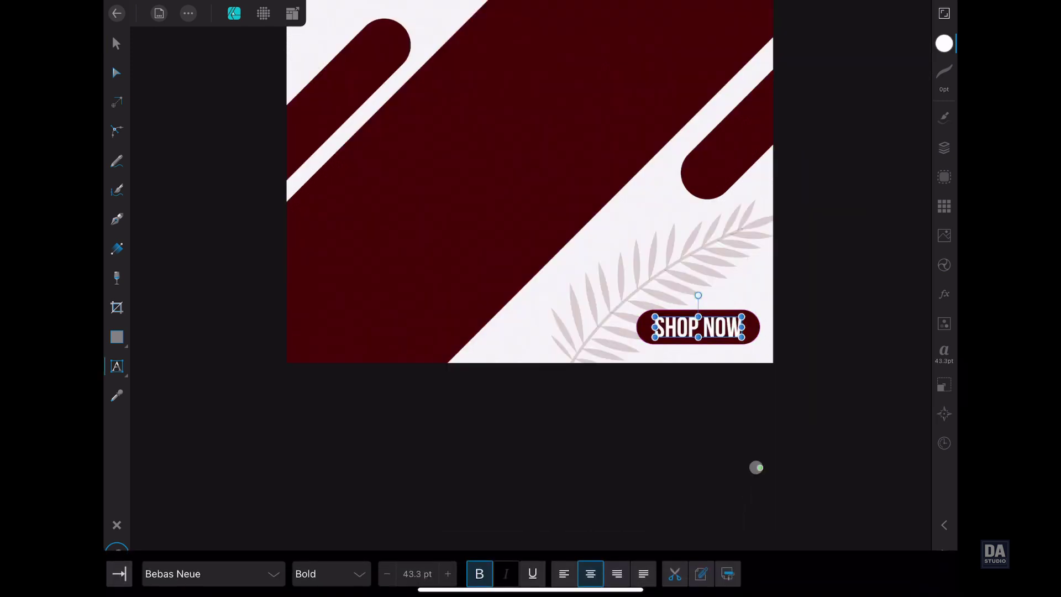
left_click(116, 44)
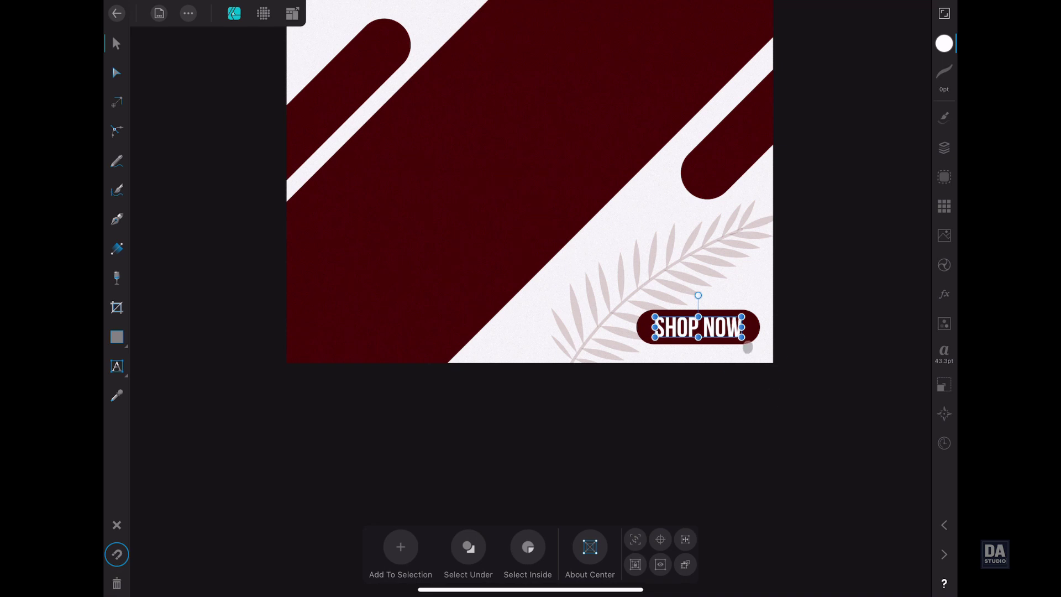
left_click_drag(742, 337, 742, 342)
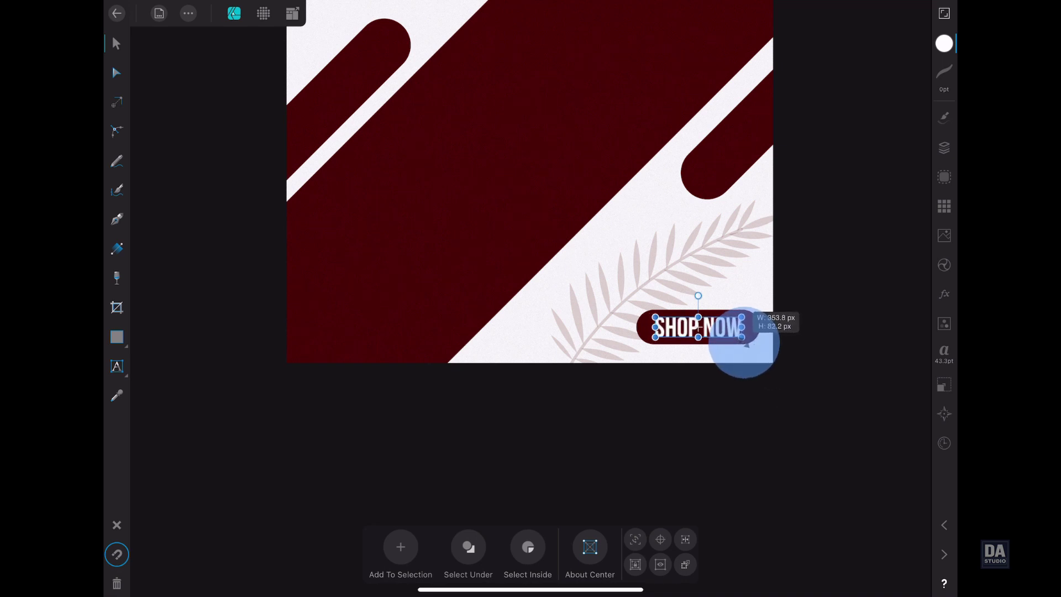
left_click(786, 336)
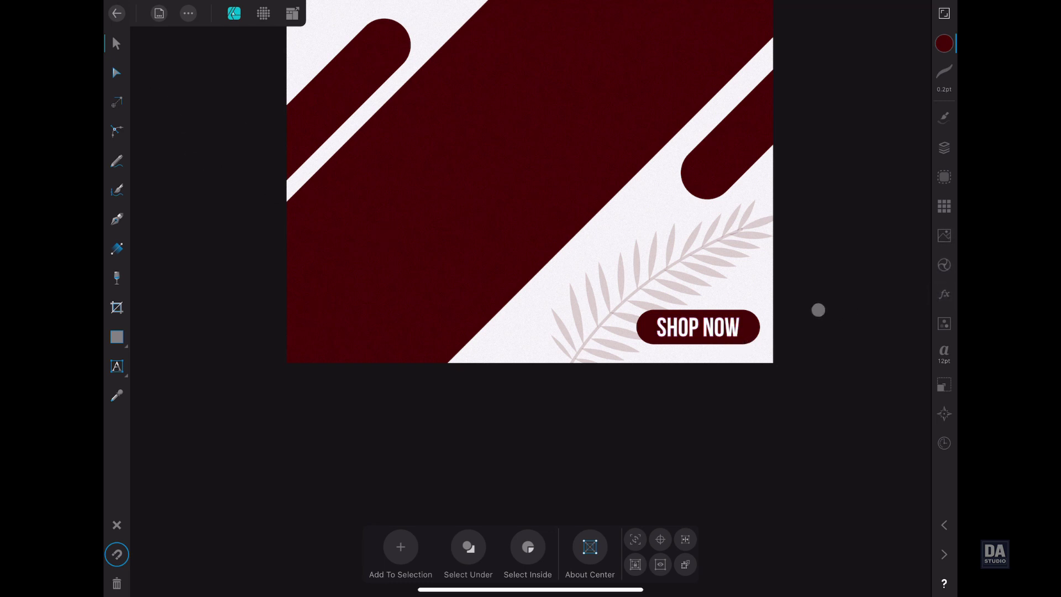
Draw a circle about 1117.7 px wide centred on the banner with the Ellipse tool.
left_click_drag(486, 301, 517, 436)
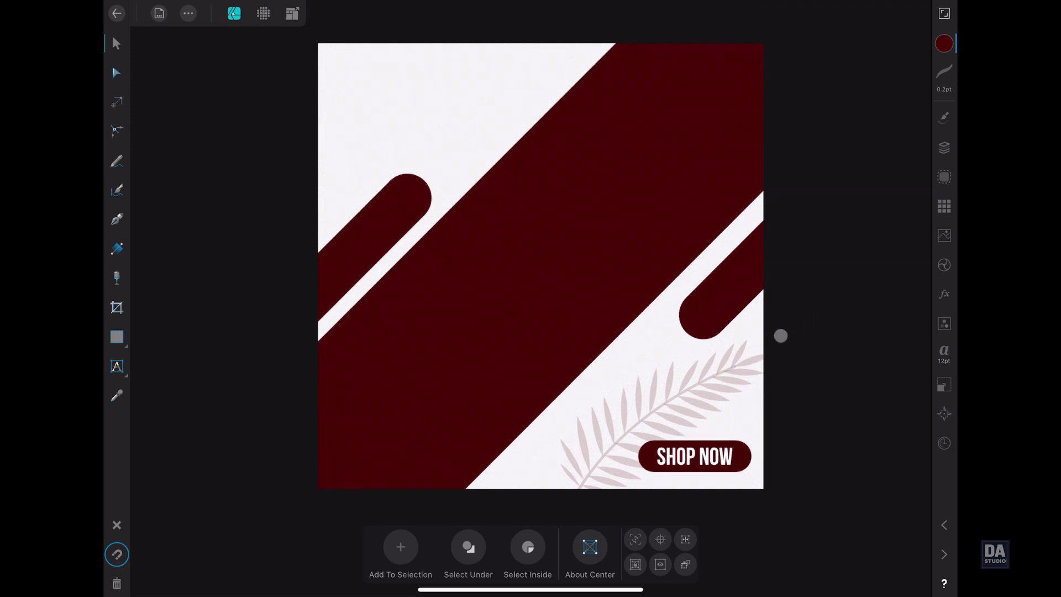
left_click(117, 338)
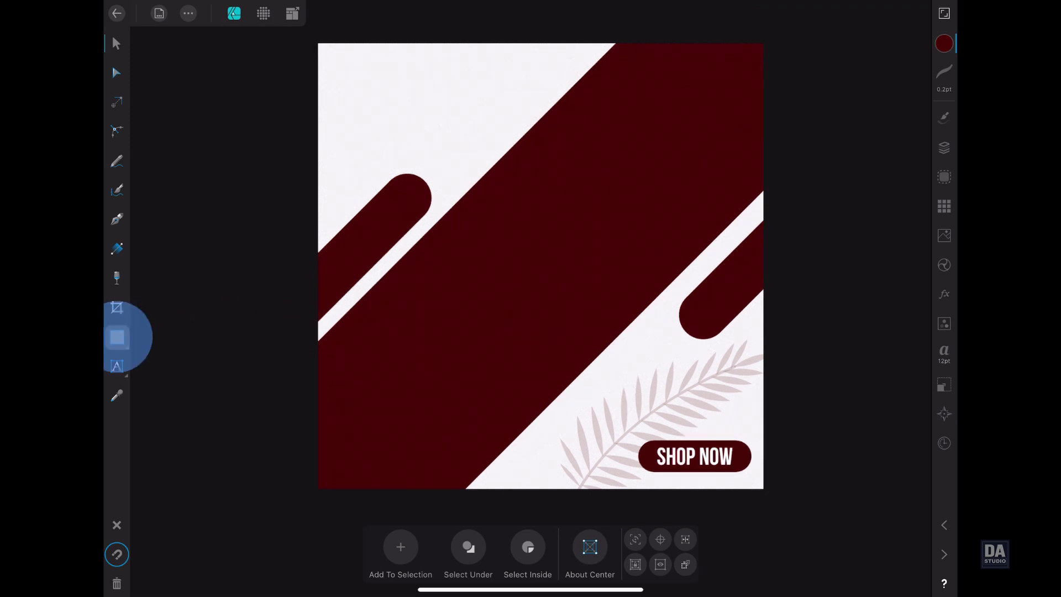
left_click(117, 337)
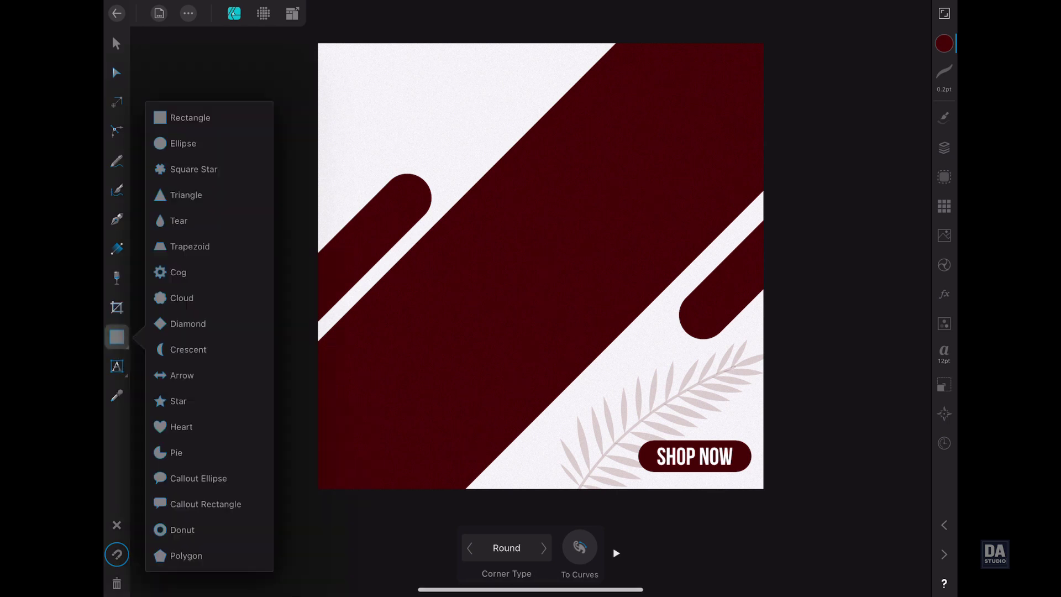
left_click(183, 144)
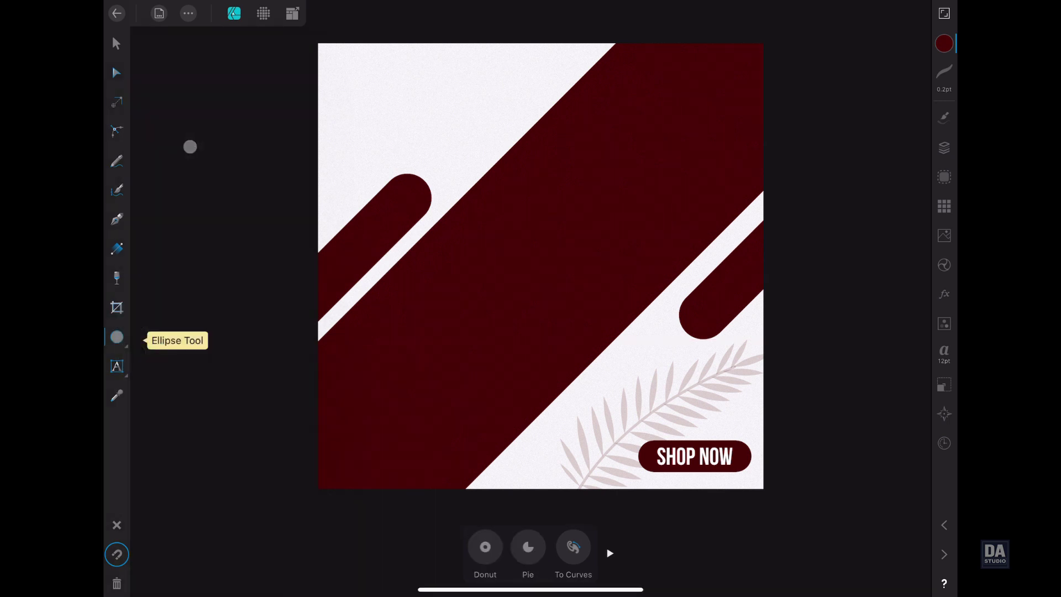
left_click_drag(540, 259, 571, 304)
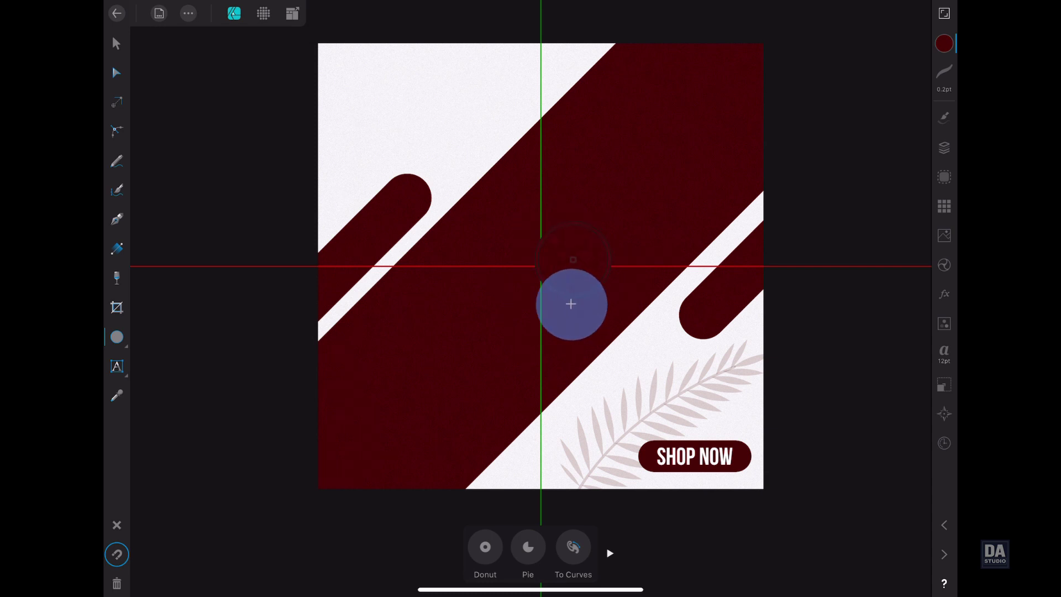
mouse_move(540, 259)
left_mouse_down()
mouse_move(617, 350)
mouse_move(714, 413)
mouse_move(672, 388)
left_mouse_up()
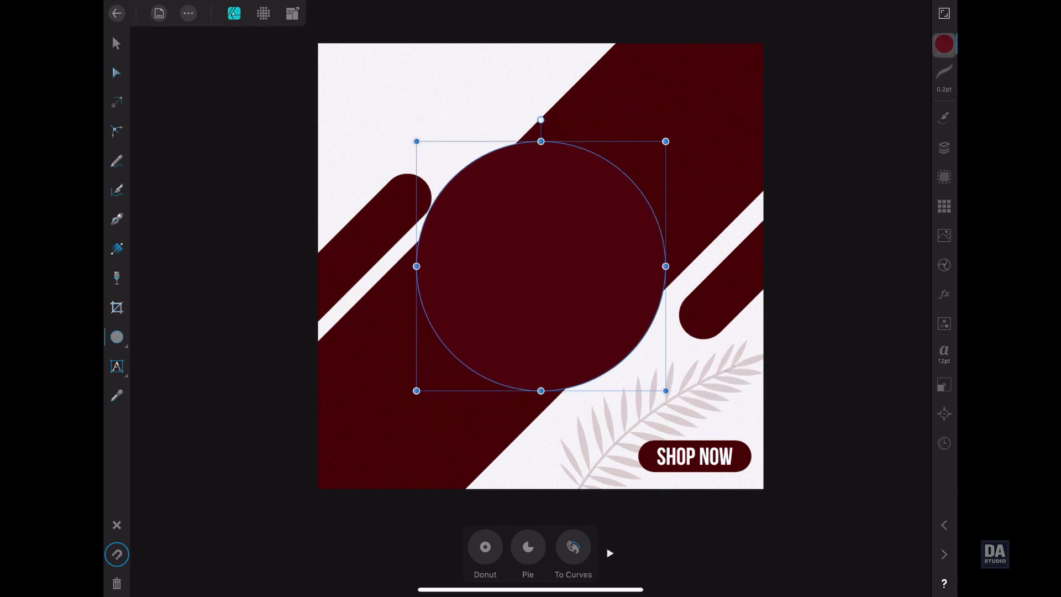
Fill the circle light grey and give it a 16.6 pt white outline.
left_click(944, 43)
left_click_drag(866, 170, 824, 191)
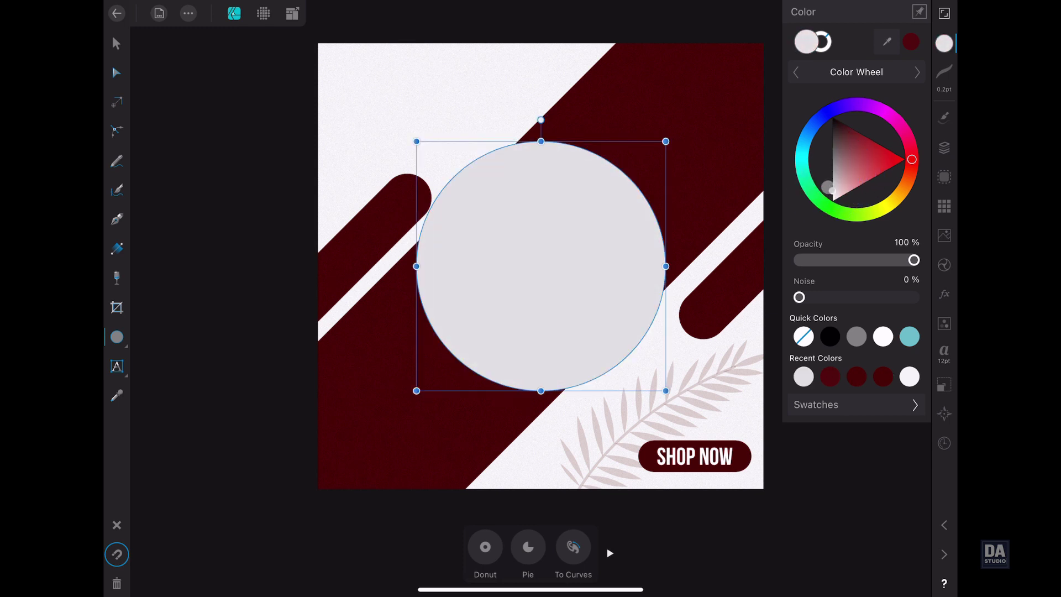
left_click(823, 42)
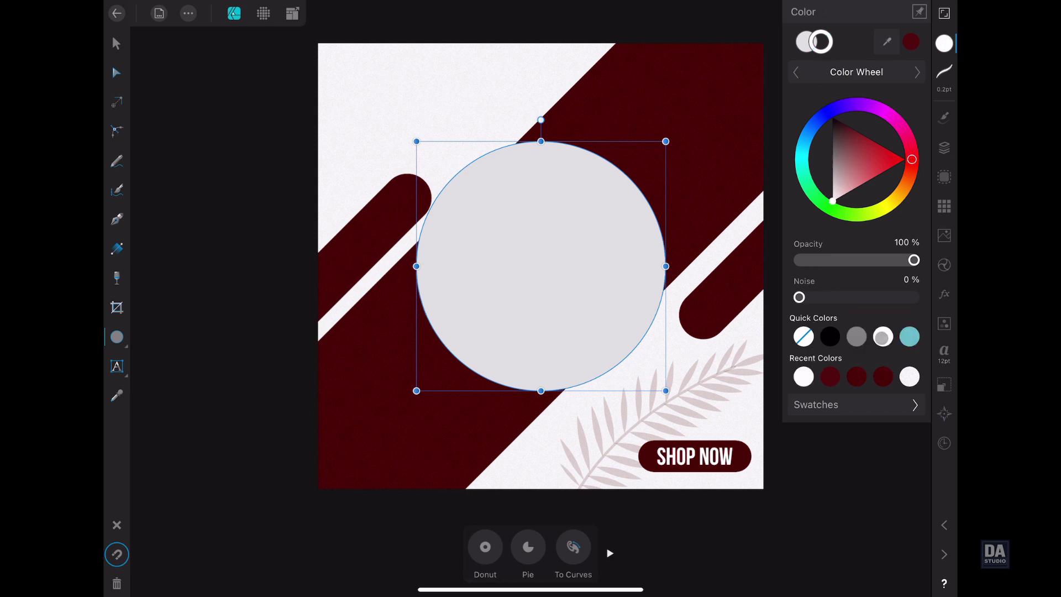
left_click(945, 71)
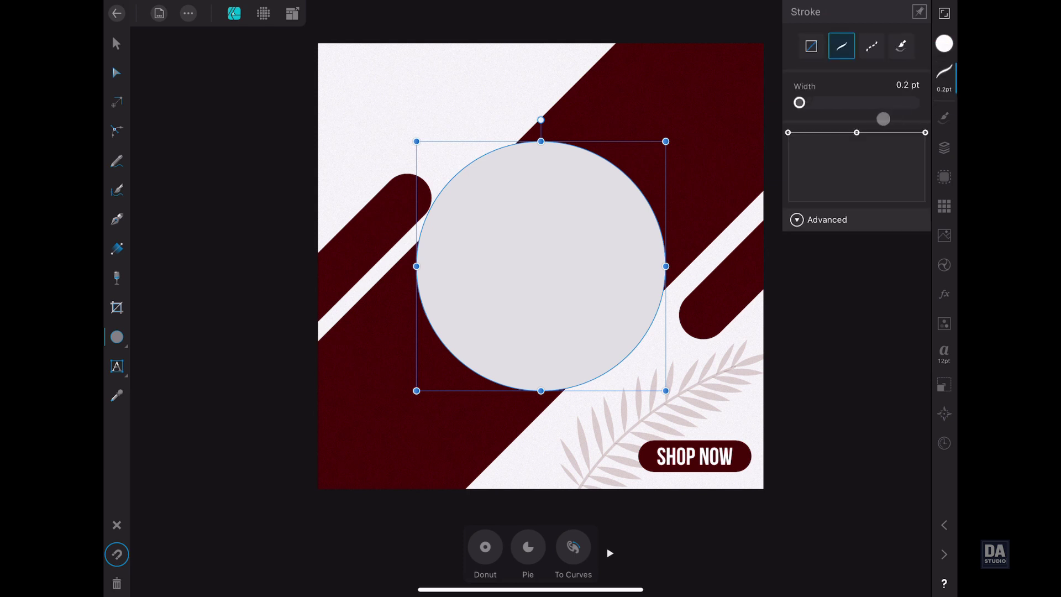
left_click_drag(805, 102, 827, 109)
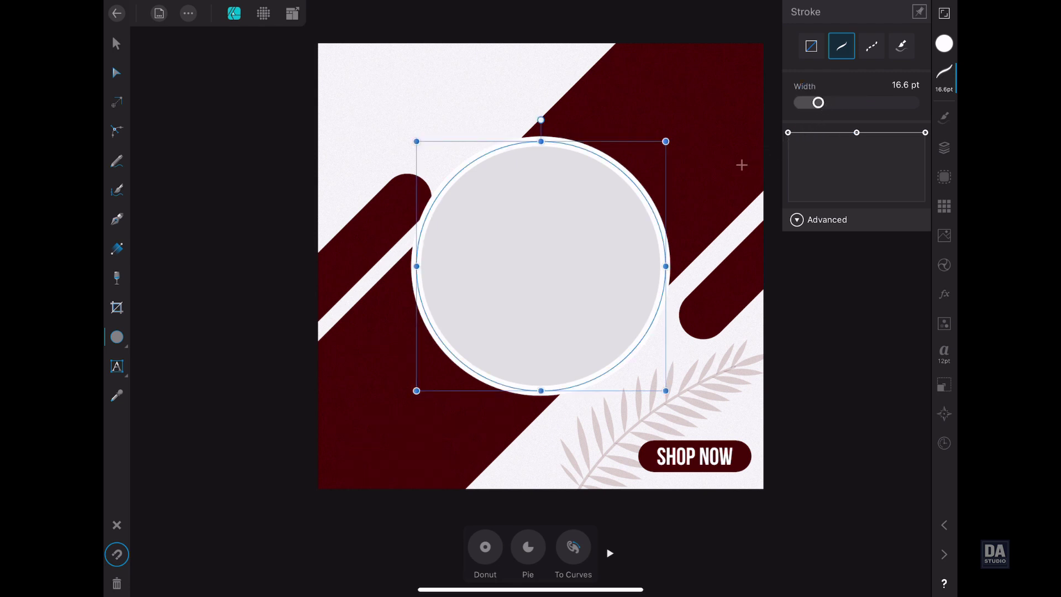
left_click(116, 43)
Nudge both rounded bands outward and enlarge the circle around its centre.
left_click(385, 218)
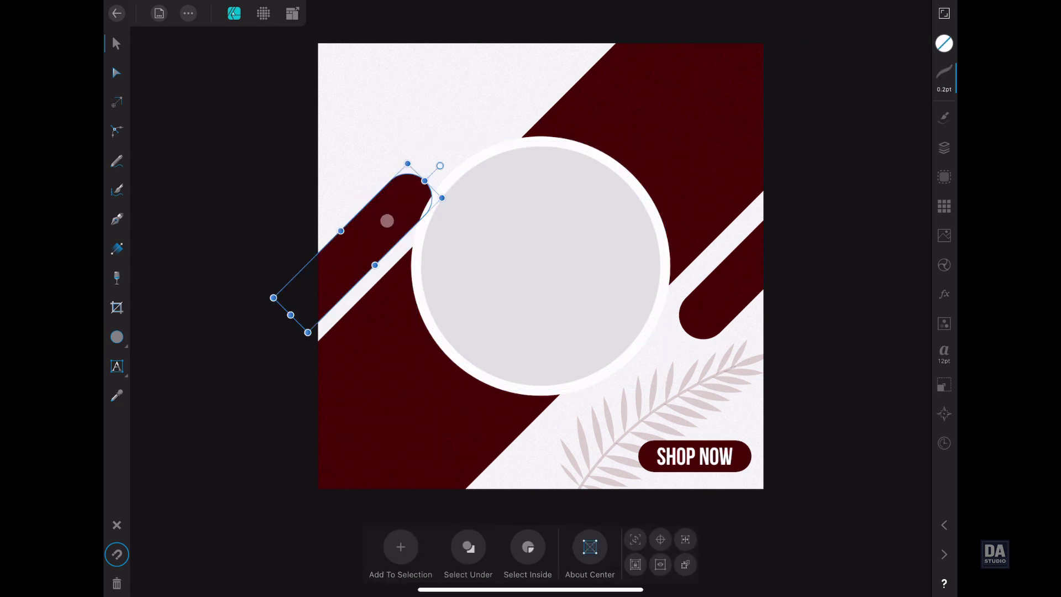
left_click_drag(381, 225, 376, 217)
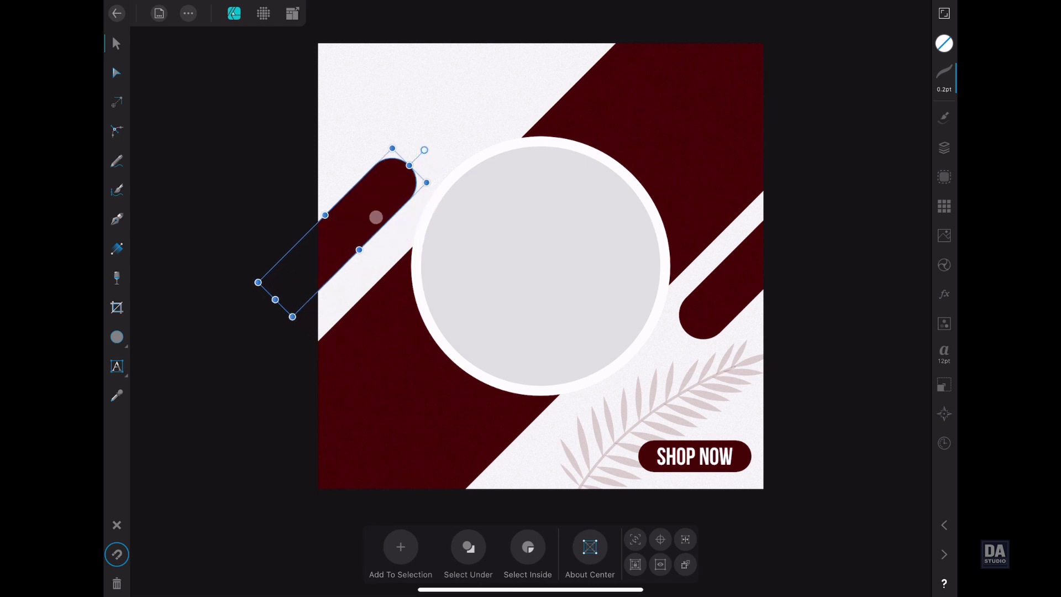
left_click(710, 295)
left_click_drag(735, 297, 746, 292)
left_click(587, 341)
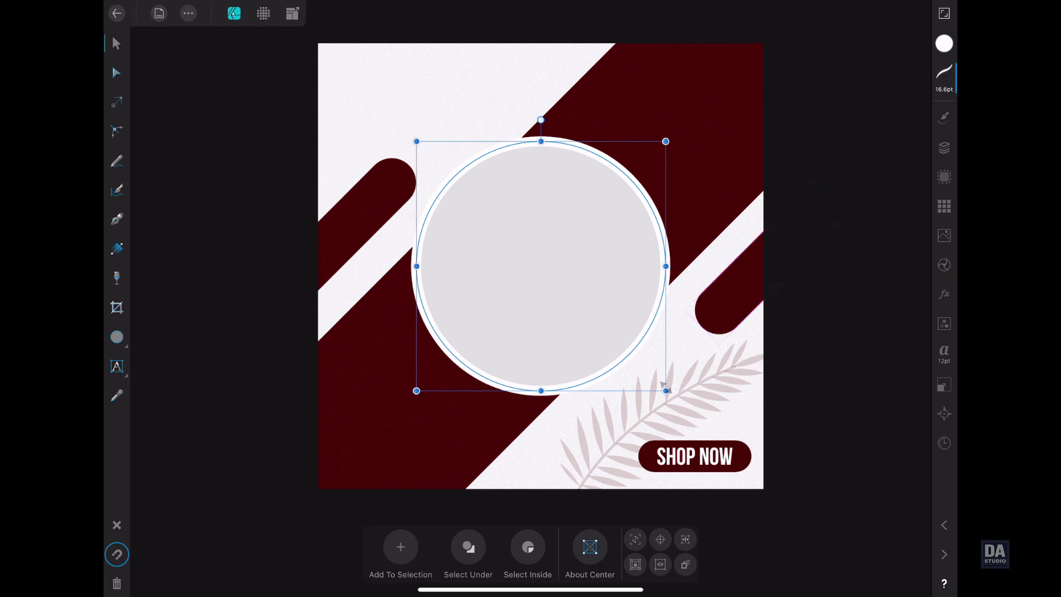
mouse_move(666, 391)
left_mouse_down()
mouse_move(704, 415)
mouse_move(687, 410)
left_mouse_up()
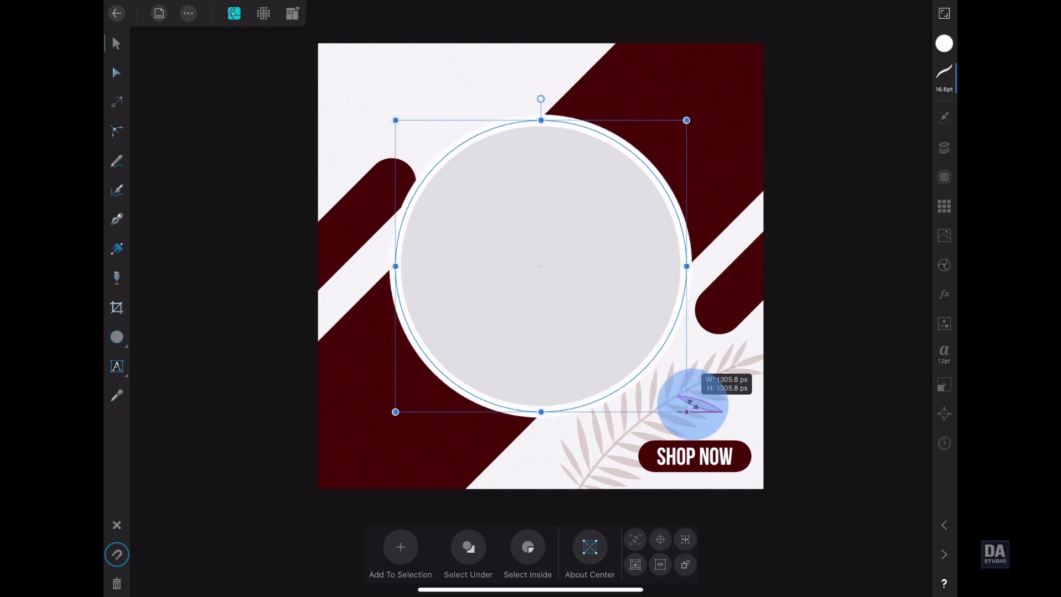
Reposition the left band and palm leaf, then set the circle outline to 16.7 pt.
left_click(355, 242)
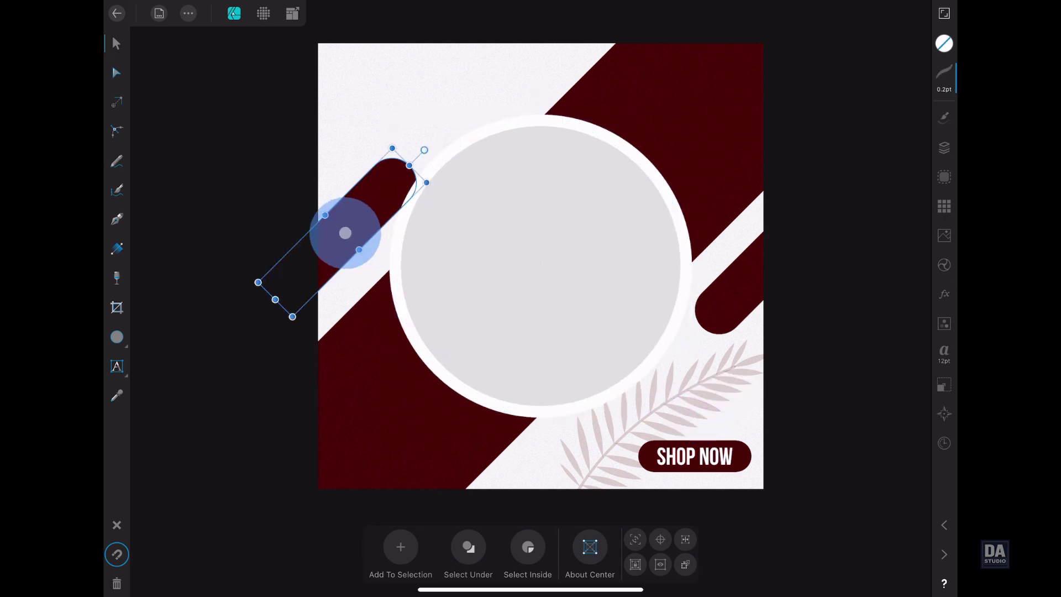
left_click_drag(346, 232, 336, 244)
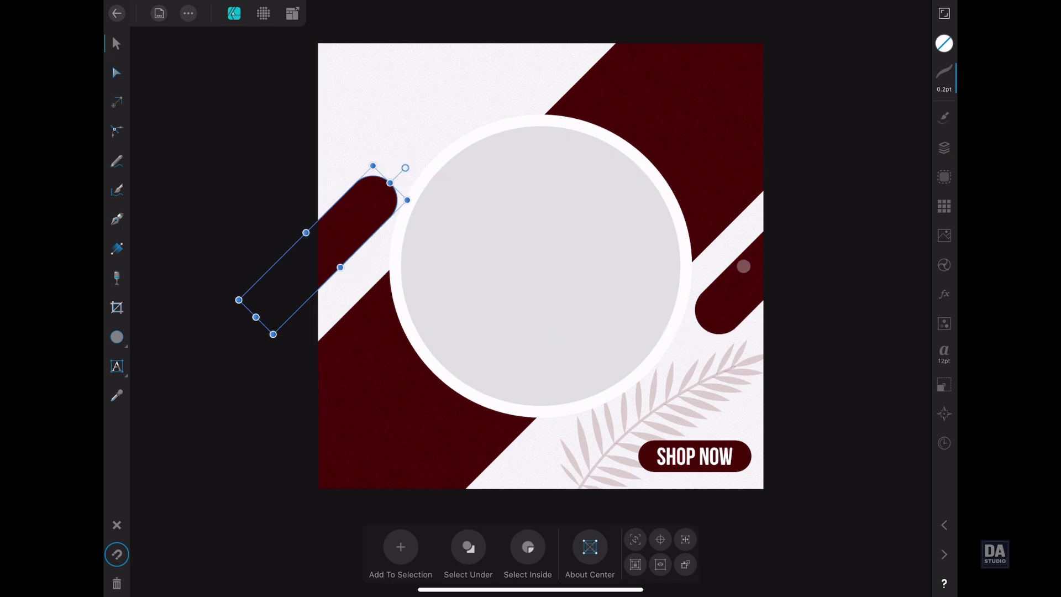
left_click(734, 386)
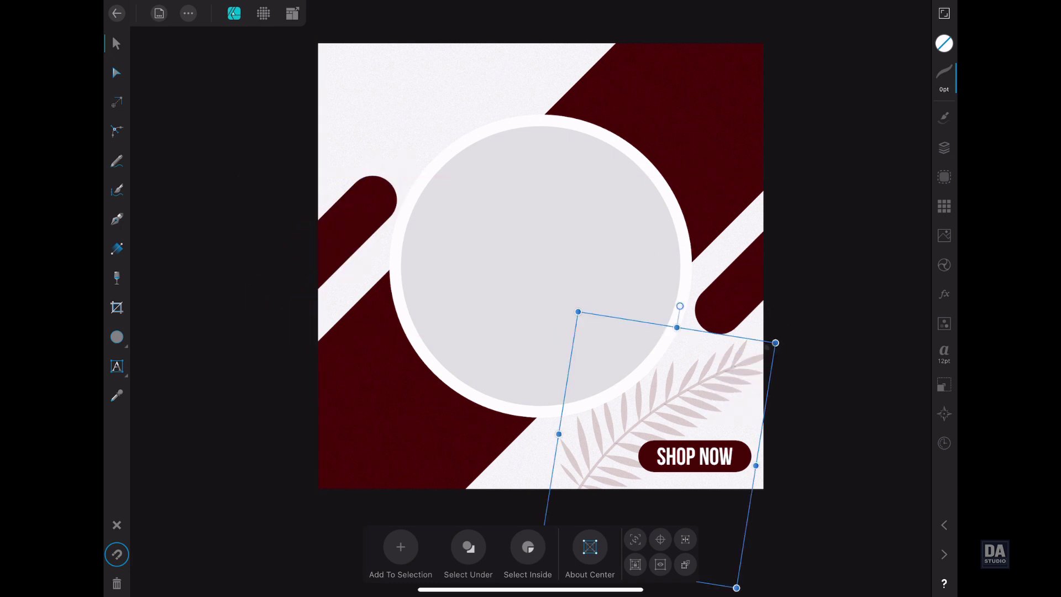
left_click_drag(718, 369, 725, 384)
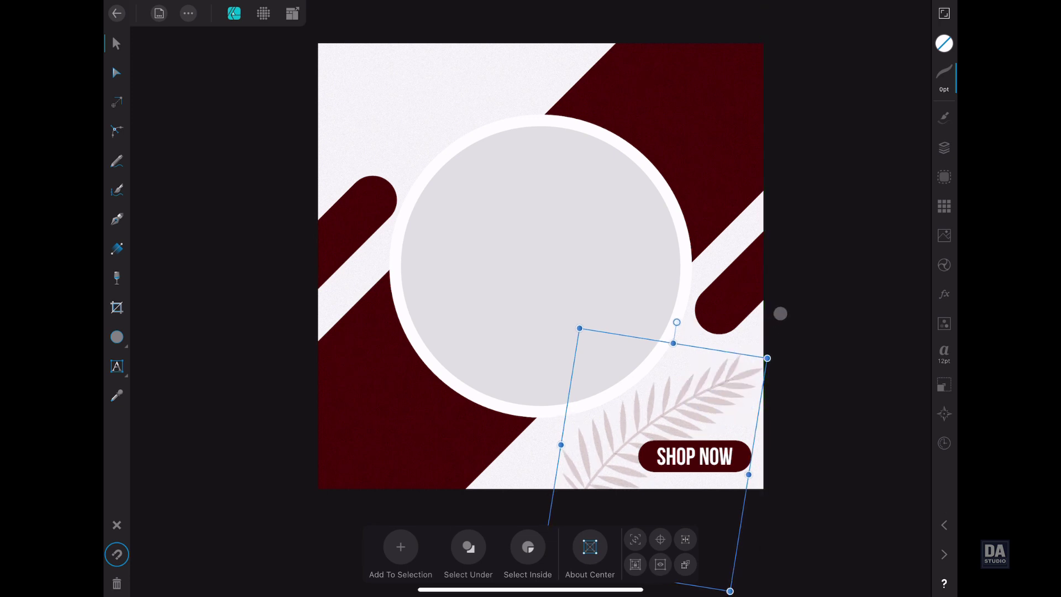
left_click(631, 316)
left_click(924, 78)
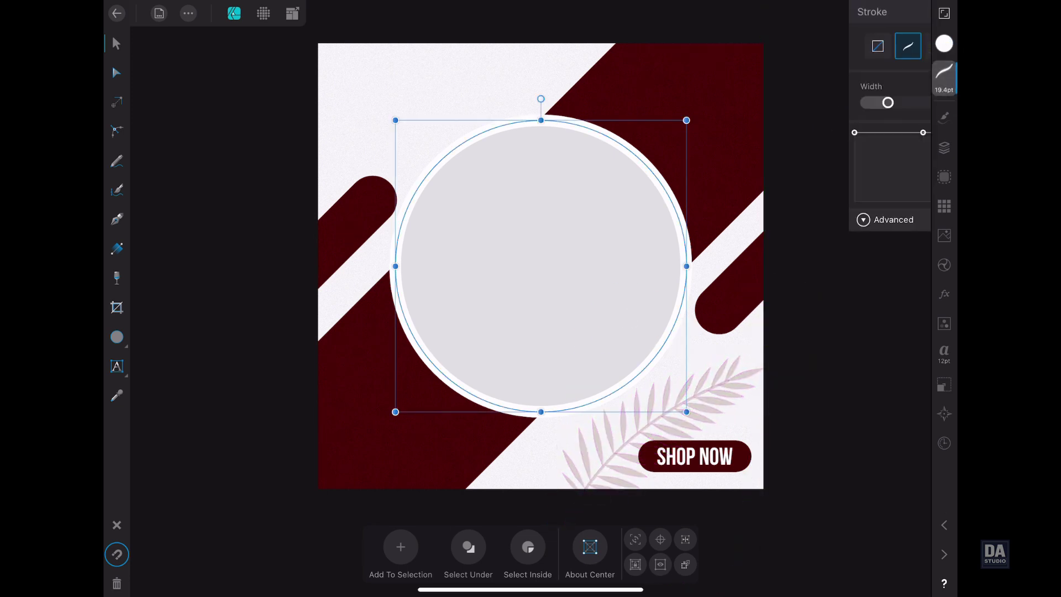
left_click_drag(823, 103, 818, 104)
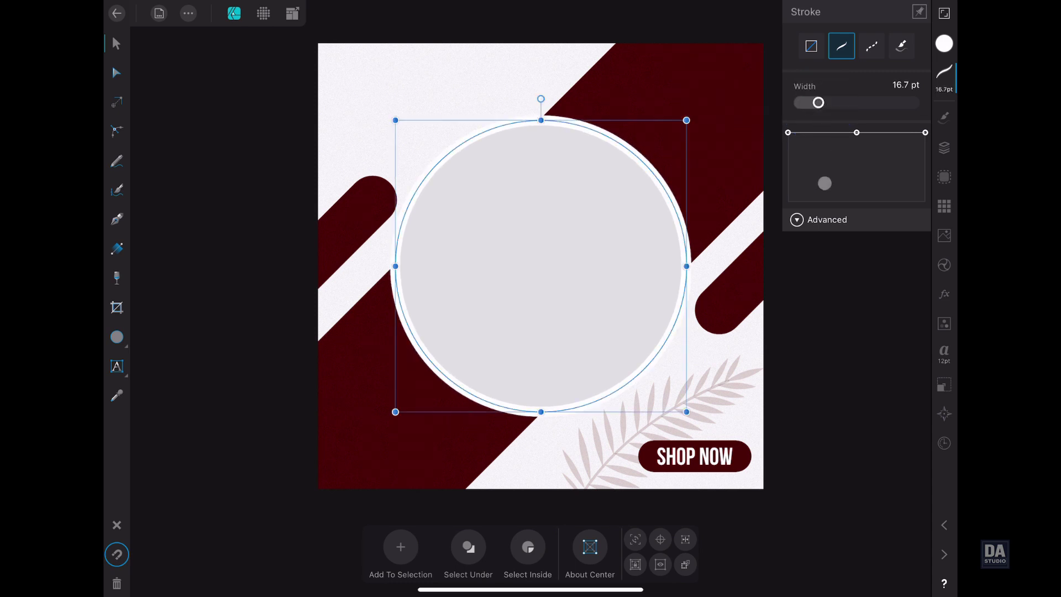
left_click(827, 265)
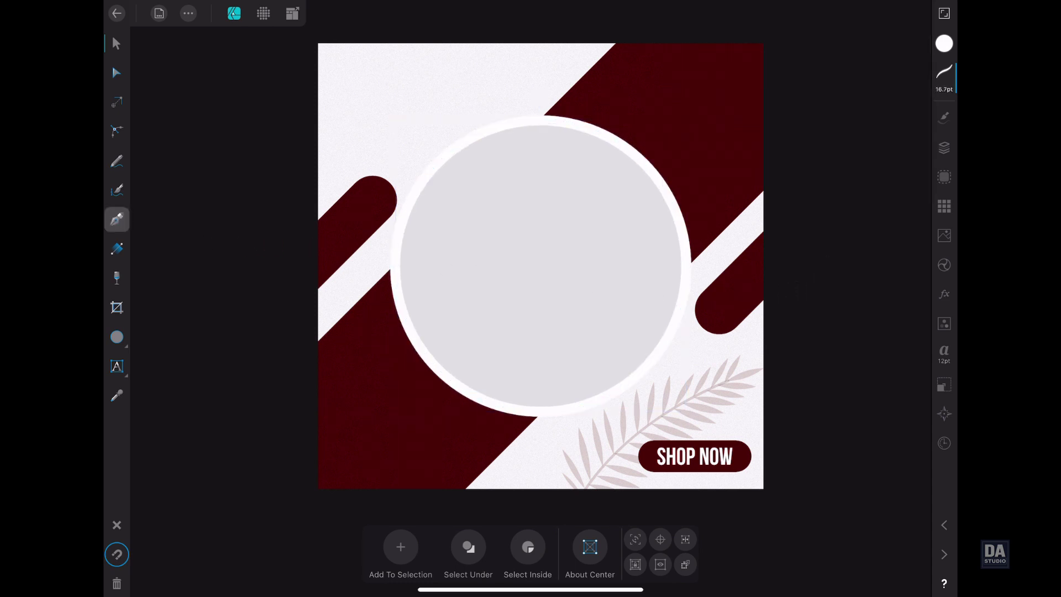
Draw a tiny white dot, about 40 px with a 0 pt outline, on the left red band.
left_click(117, 336)
left_click_drag(346, 370, 342, 369)
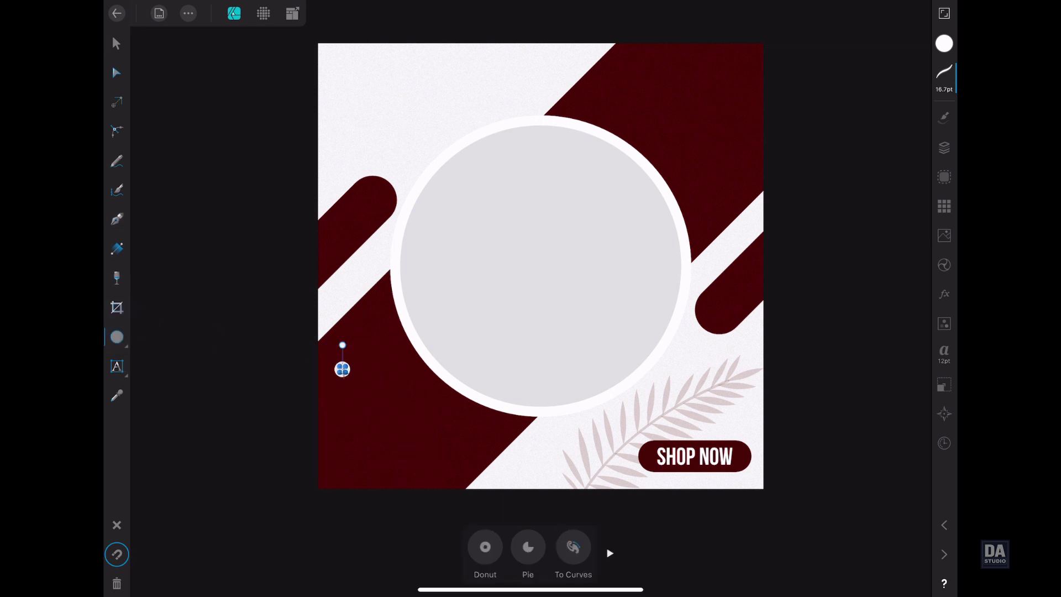
left_click(944, 72)
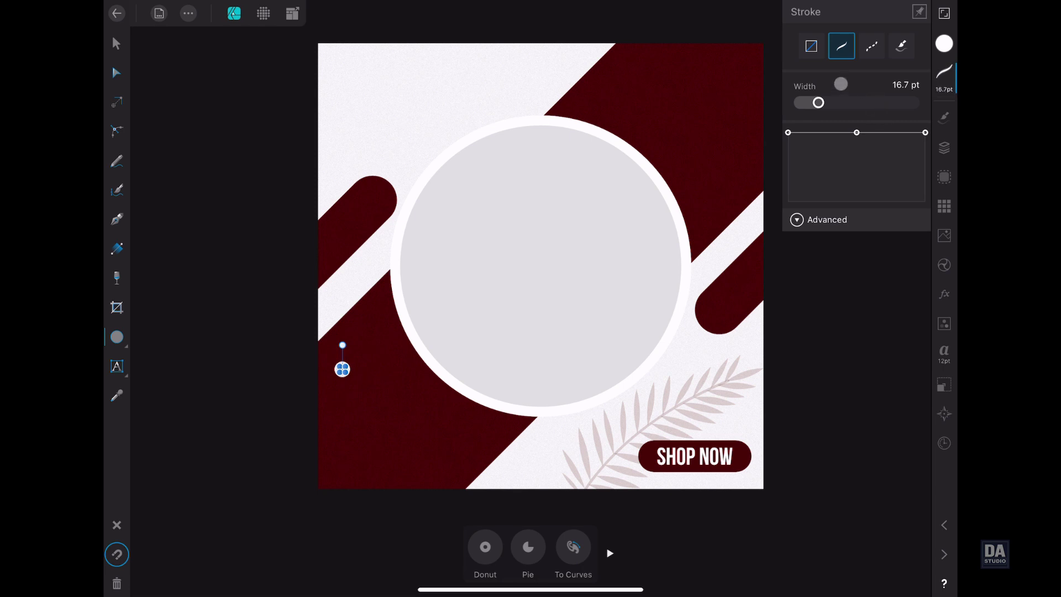
left_click_drag(817, 103, 772, 111)
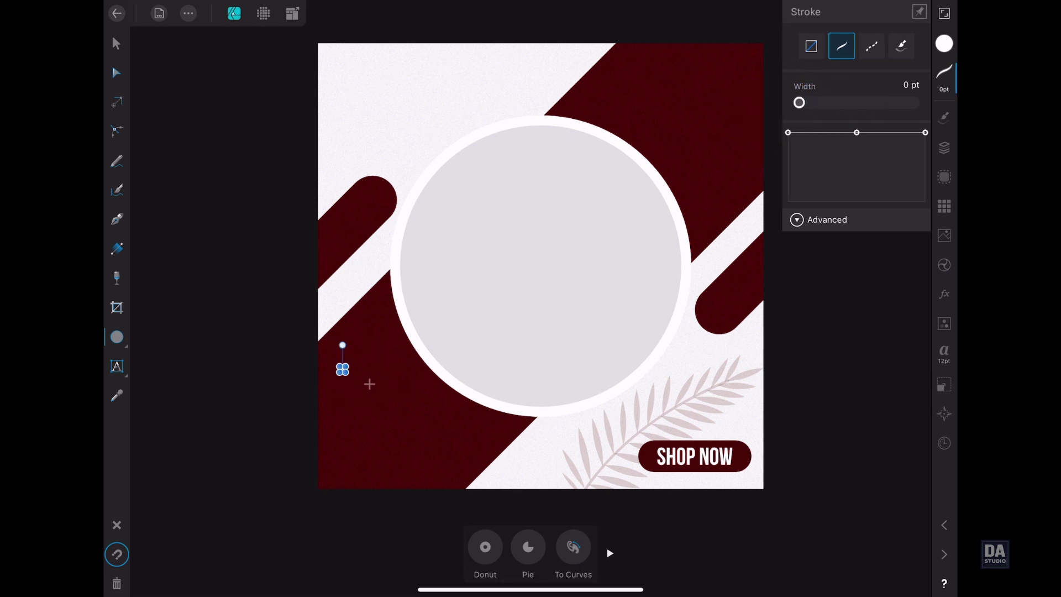
left_click_drag(352, 375, 353, 379)
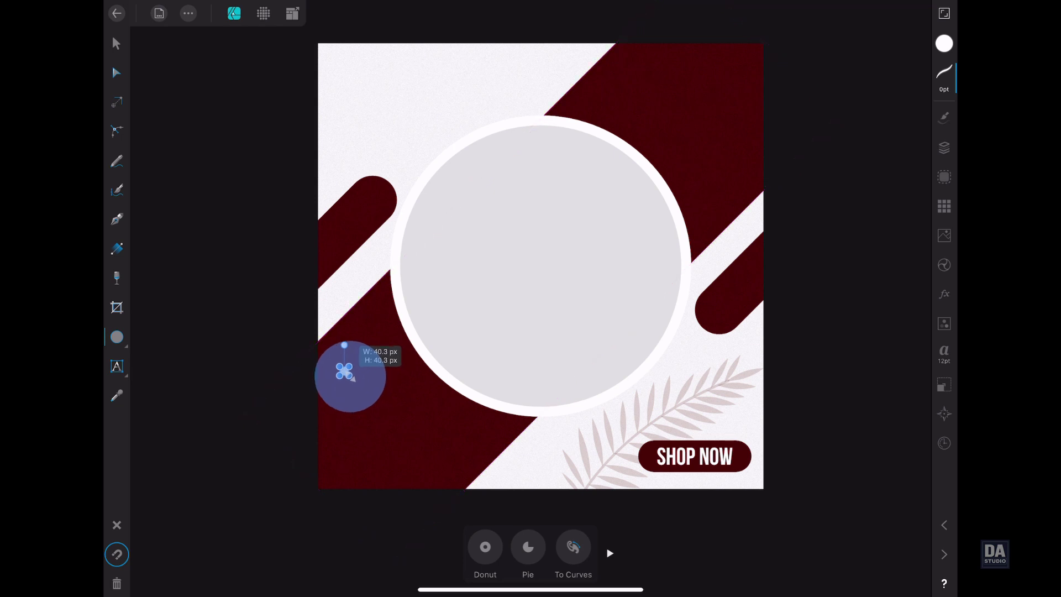
left_click_drag(353, 379, 350, 375)
left_click(116, 43)
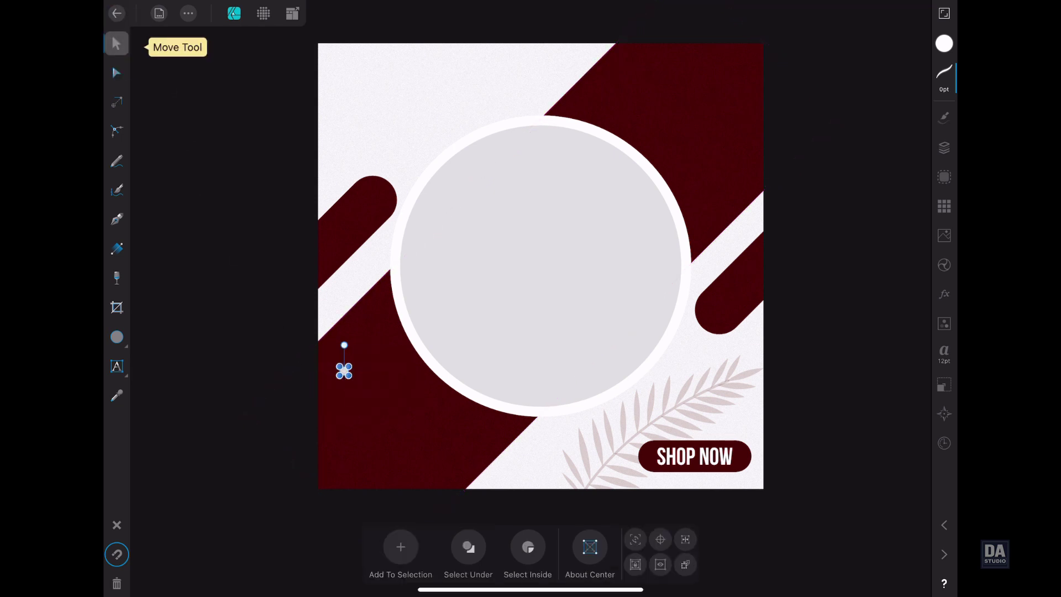
left_click(291, 398)
Copy the dot and place the second dot just to the right of the first.
left_click(344, 370)
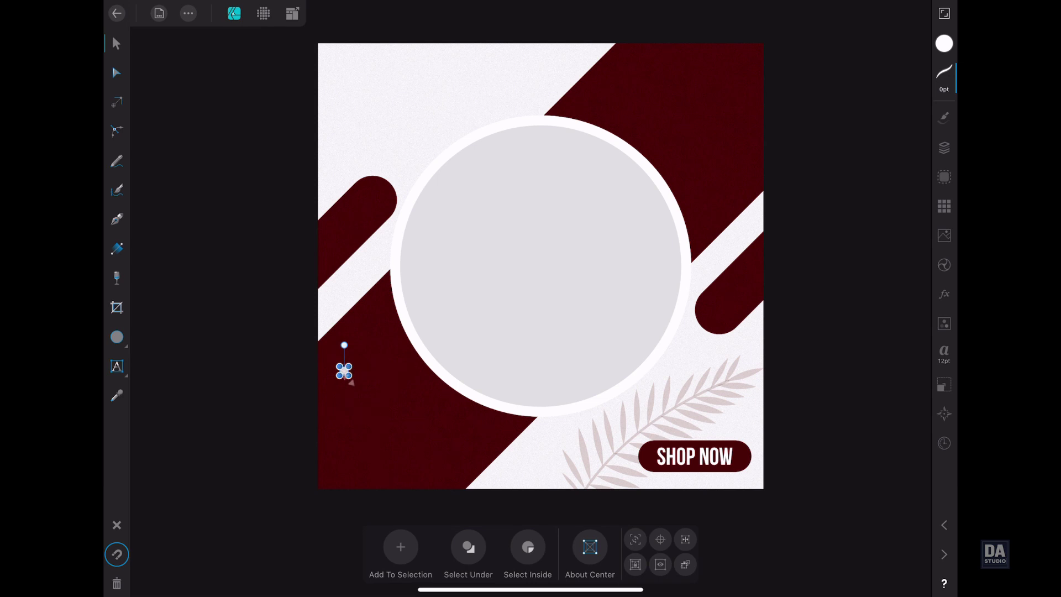
scroll(494, 336, "up", 5)
scroll(482, 310, "up", 3)
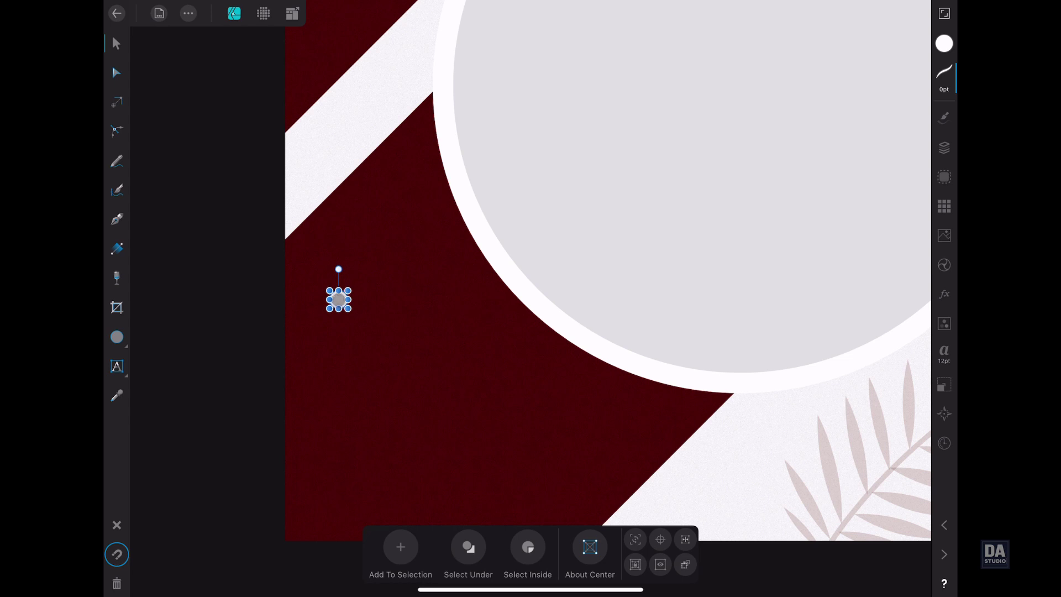
left_click_drag(339, 300, 395, 301)
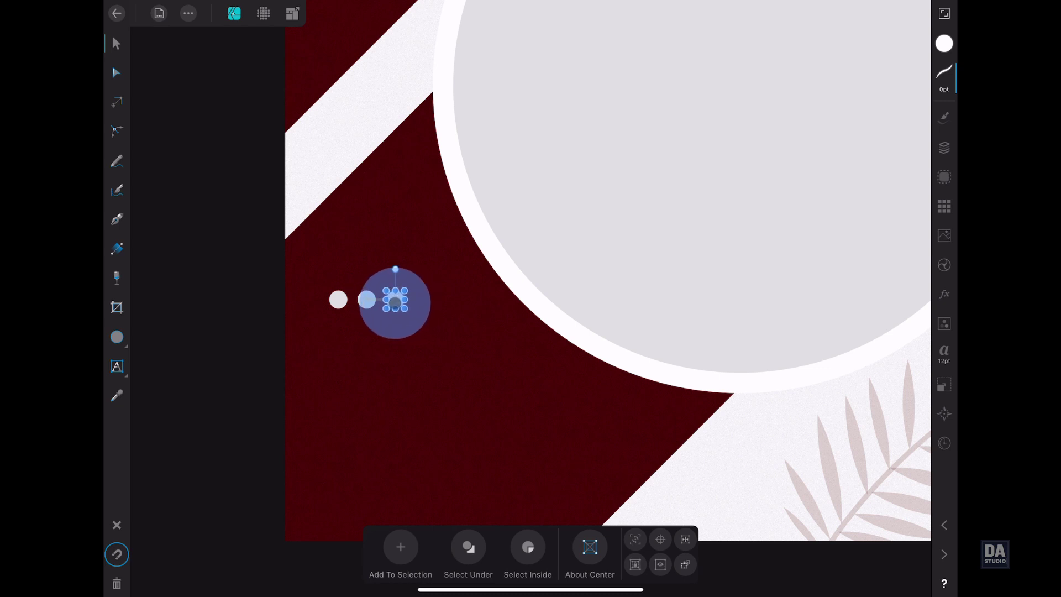
key("ctrl+z")
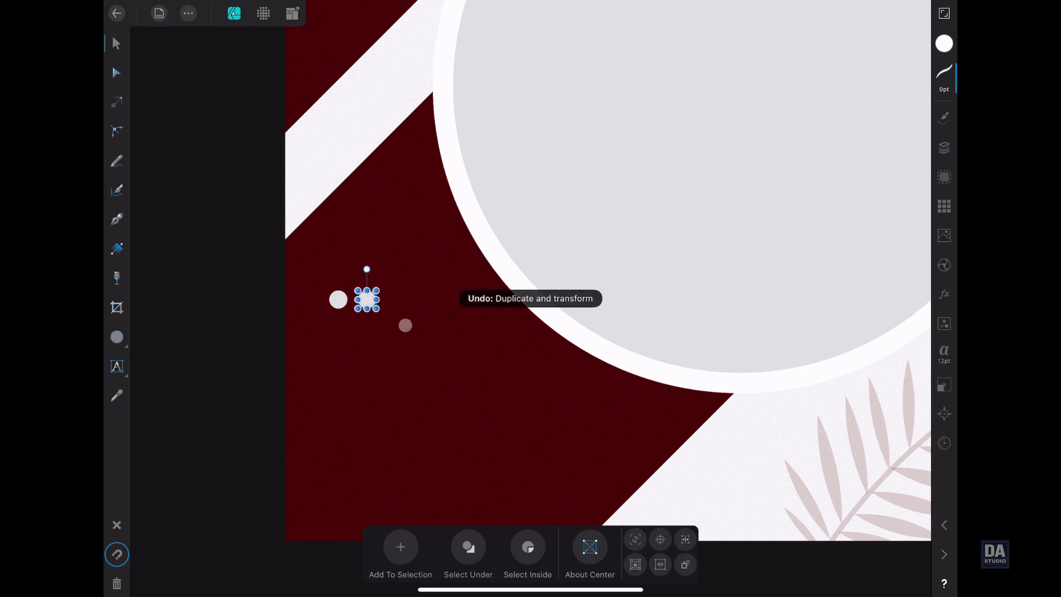
mouse_move(367, 299)
left_mouse_down()
mouse_move(339, 299)
mouse_move(367, 300)
left_mouse_up()
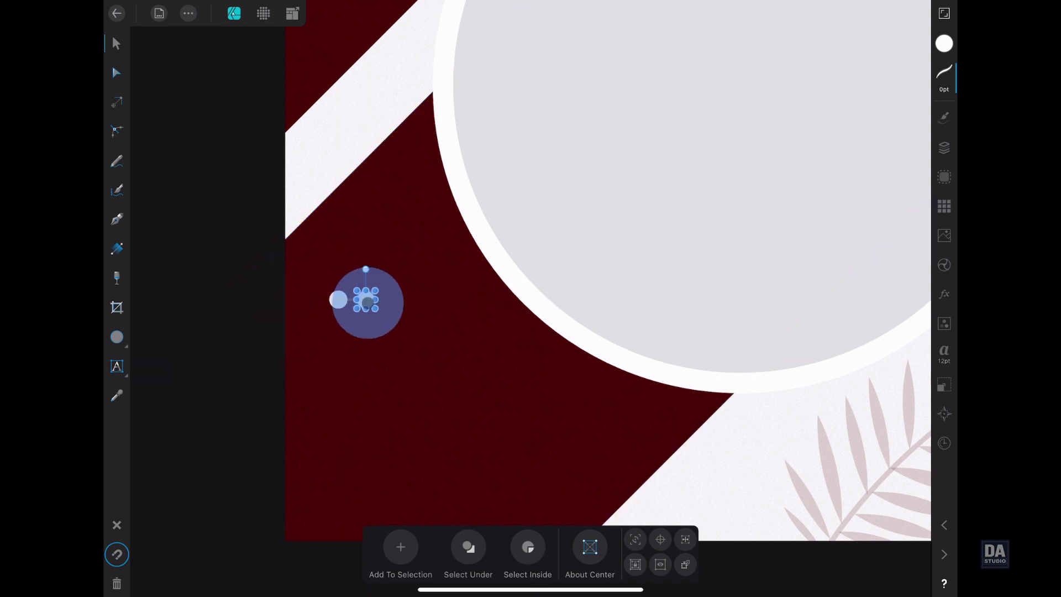
Duplicate three more evenly spaced dots to make a row of five, and select them all.
left_click(189, 15)
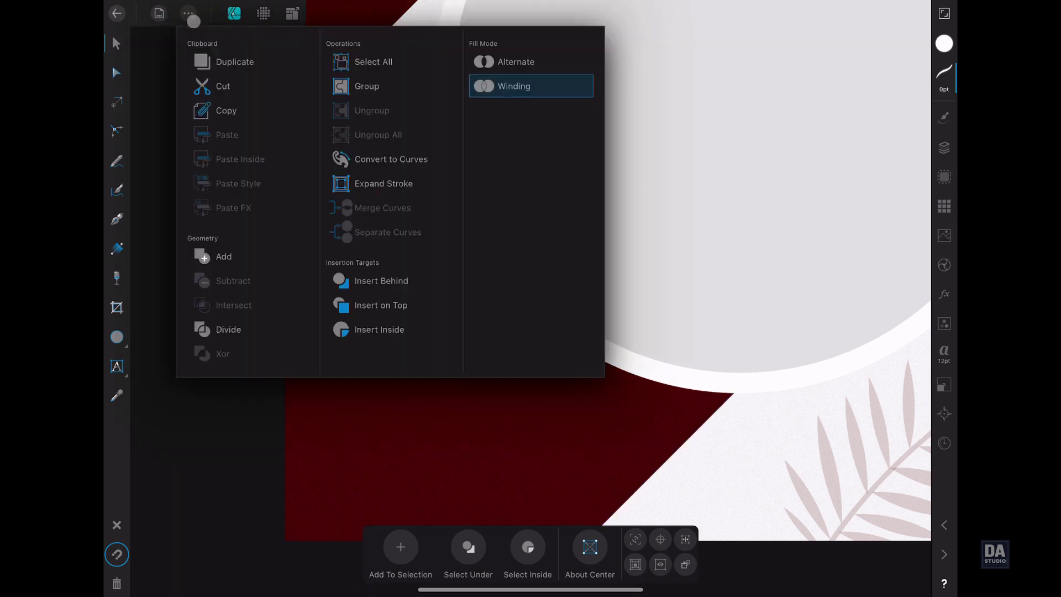
left_click(212, 60)
left_click(188, 13)
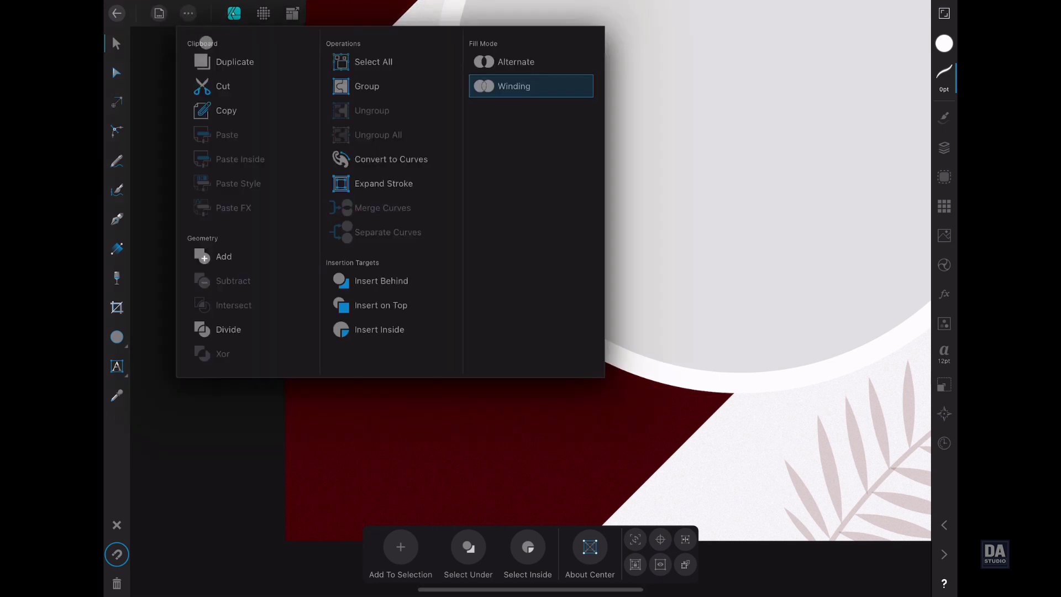
left_click(216, 61)
left_click(189, 13)
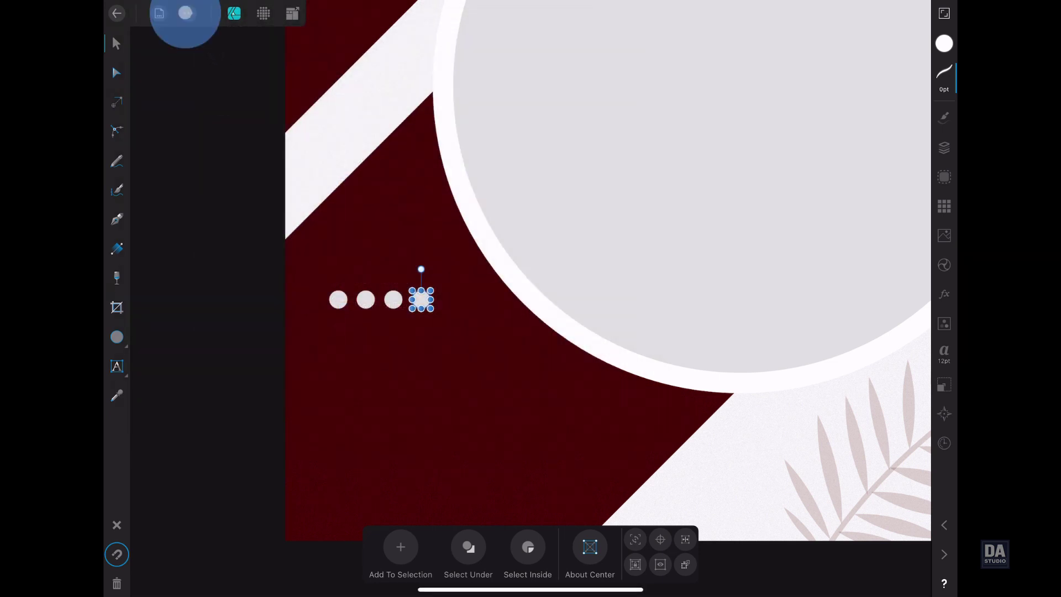
left_click(224, 59)
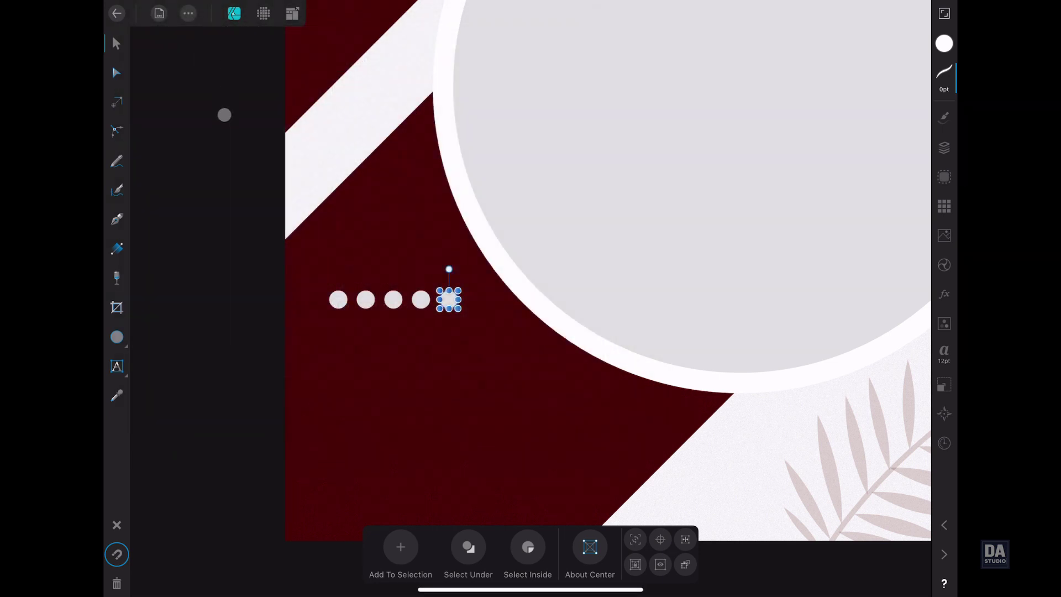
left_click_drag(227, 251, 476, 324)
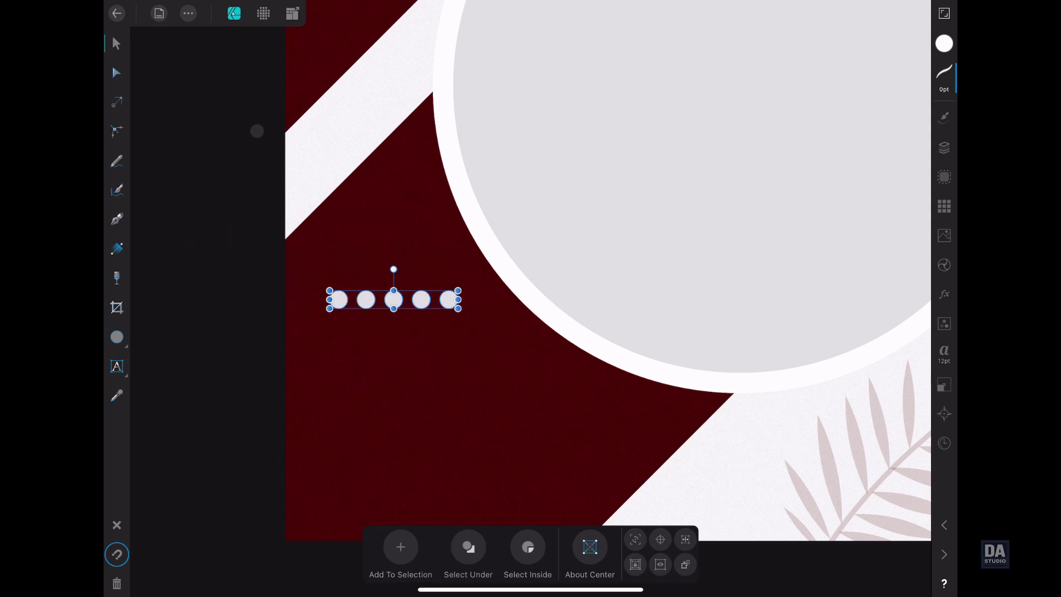
Group the row of dots and duplicate it downward into five stacked rows.
left_click(189, 13)
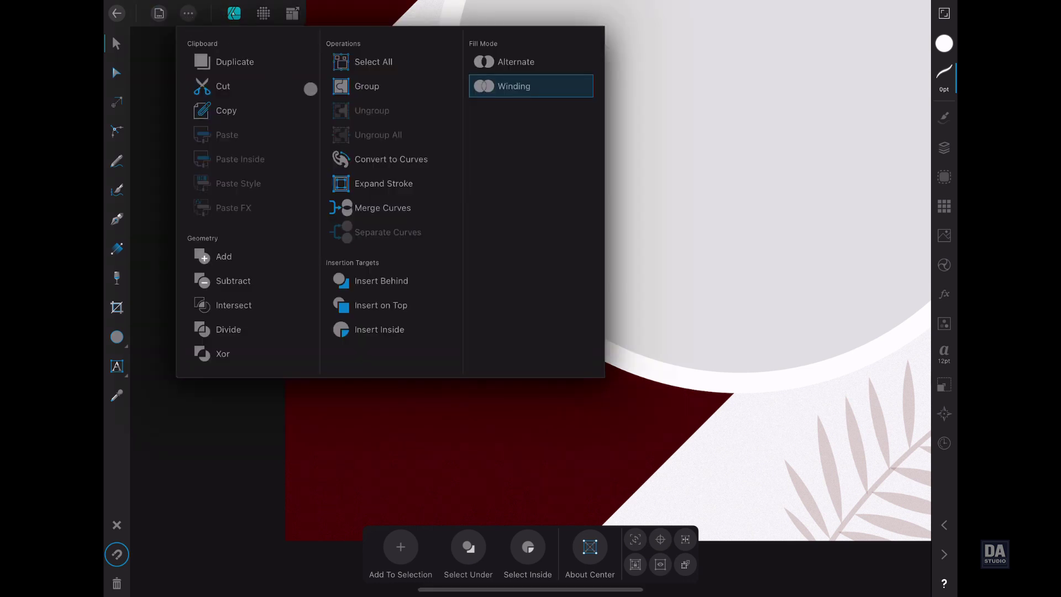
left_click(348, 92)
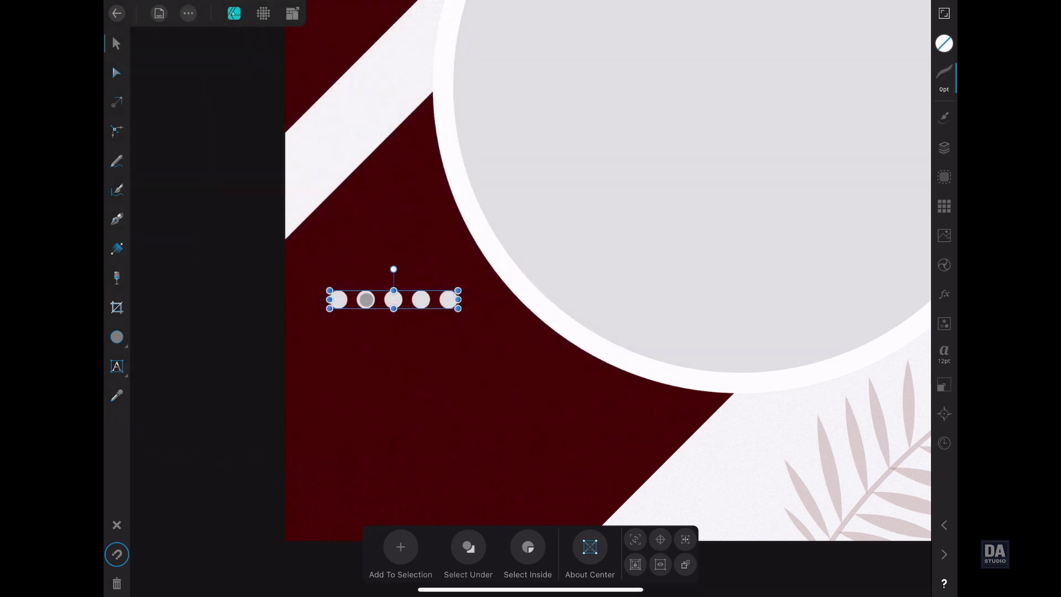
left_click_drag(366, 300, 366, 329)
left_click(189, 15)
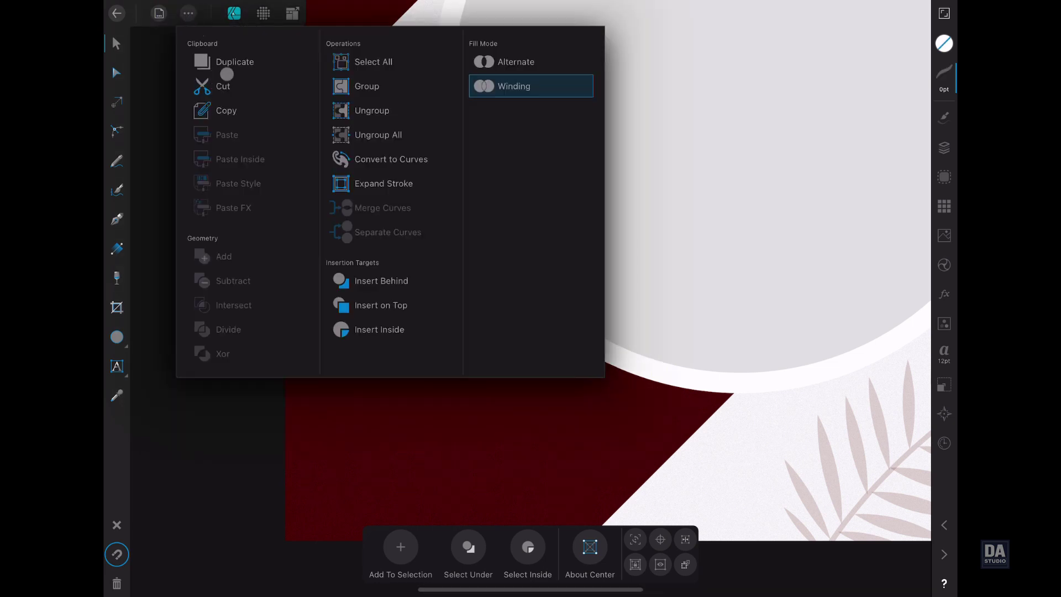
left_click(229, 66)
left_click(188, 13)
left_click(229, 66)
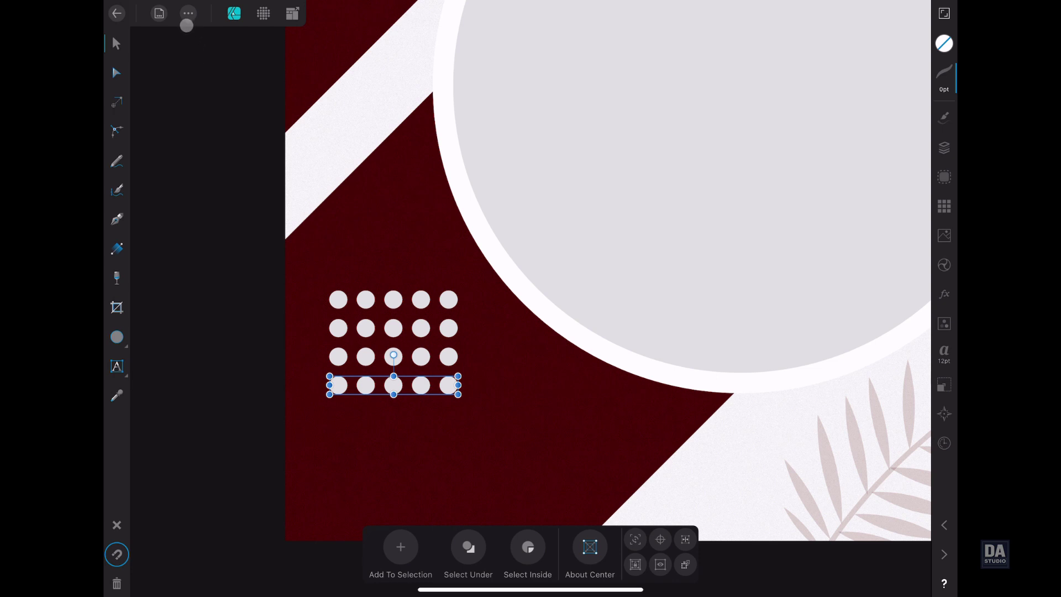
left_click(188, 14)
left_click(213, 60)
Group all five rows into one grid, then enlarge it and move it to the circle's lower left.
mouse_move(236, 247)
left_mouse_down()
mouse_move(419, 437)
mouse_move(478, 401)
left_mouse_up()
left_click(188, 13)
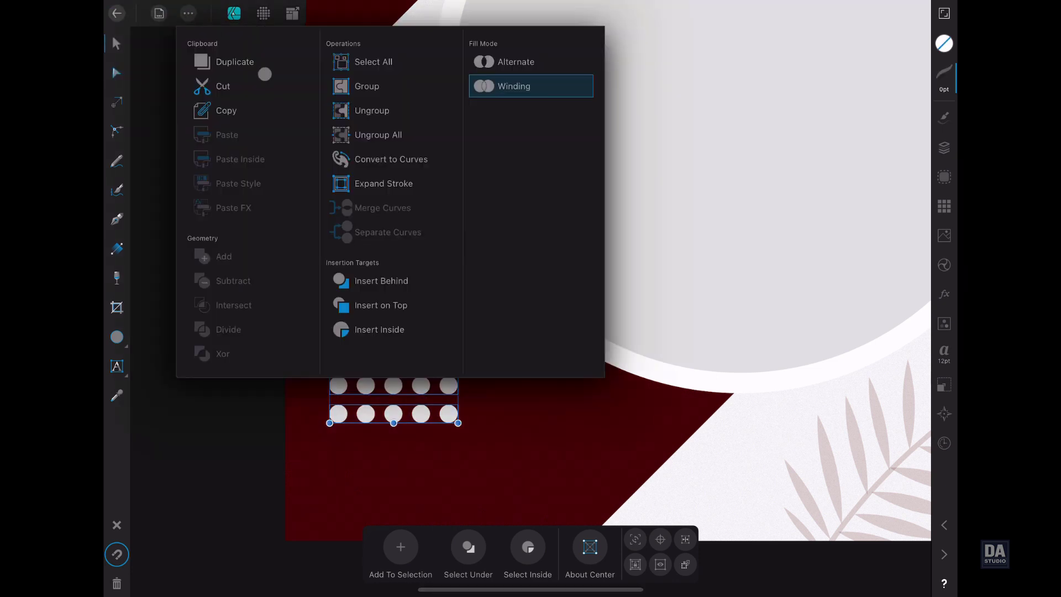
left_click(345, 94)
left_click_drag(418, 359, 516, 253)
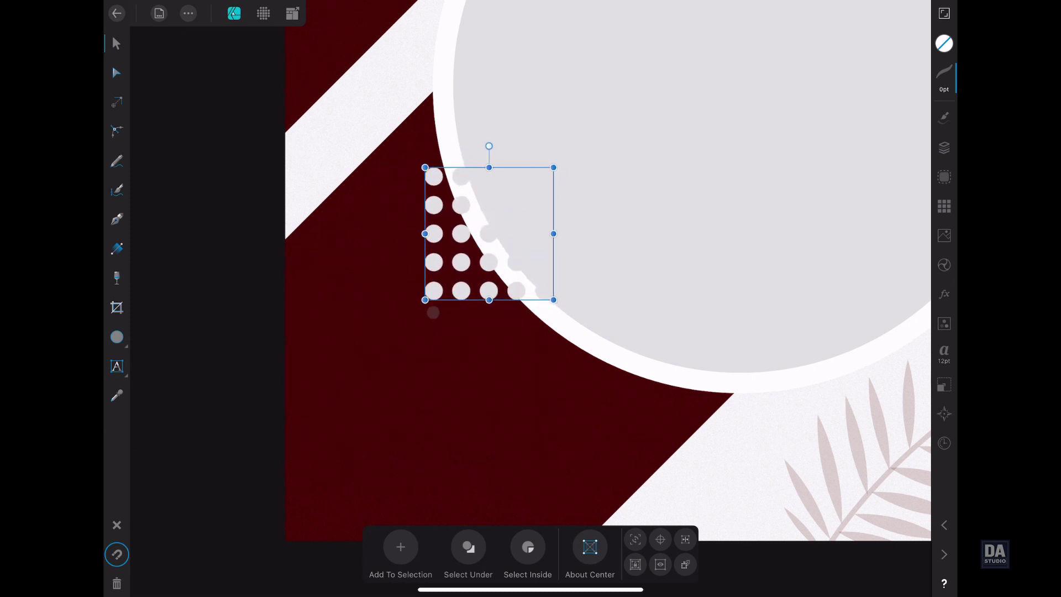
left_click_drag(421, 298, 358, 372)
left_click_drag(466, 310, 508, 301)
In Layers, move the dot grid behind the large circle.
scroll(564, 309, "down", 3)
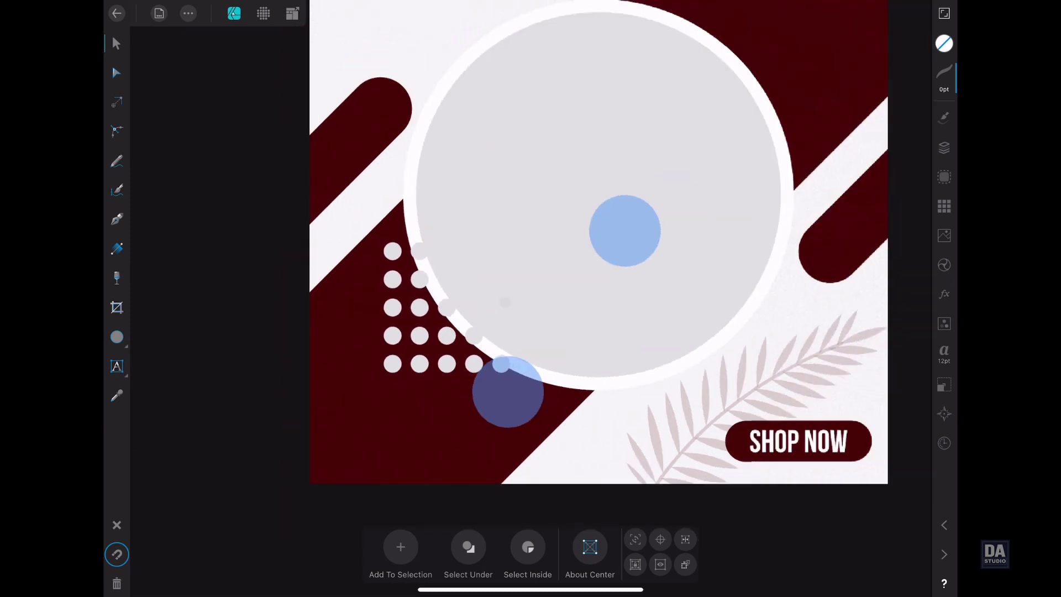
scroll(492, 375, "down", 2)
scroll(487, 354, "down", 1)
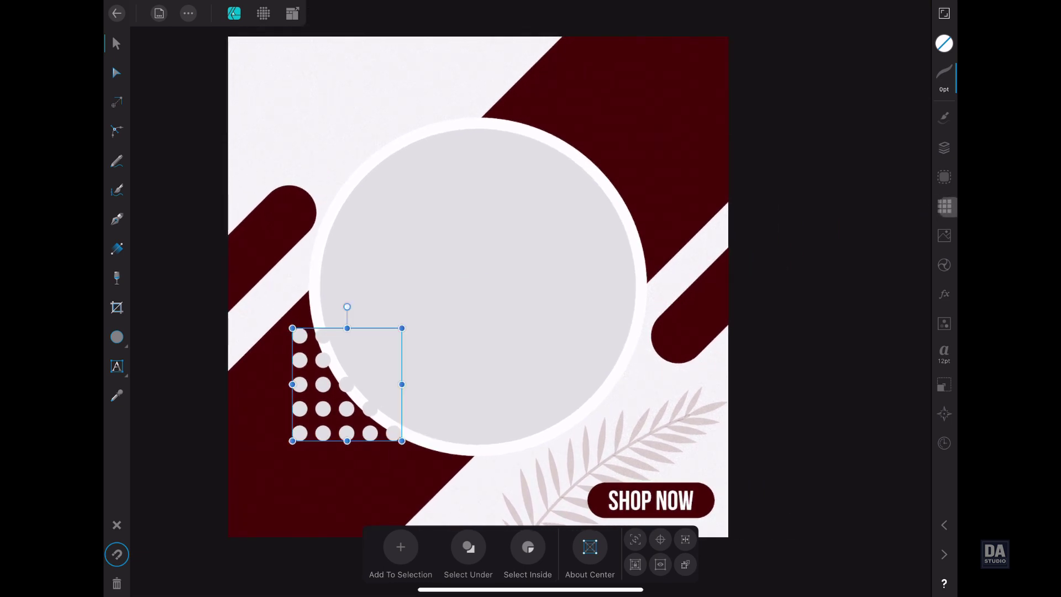
left_click(945, 147)
left_click(759, 11)
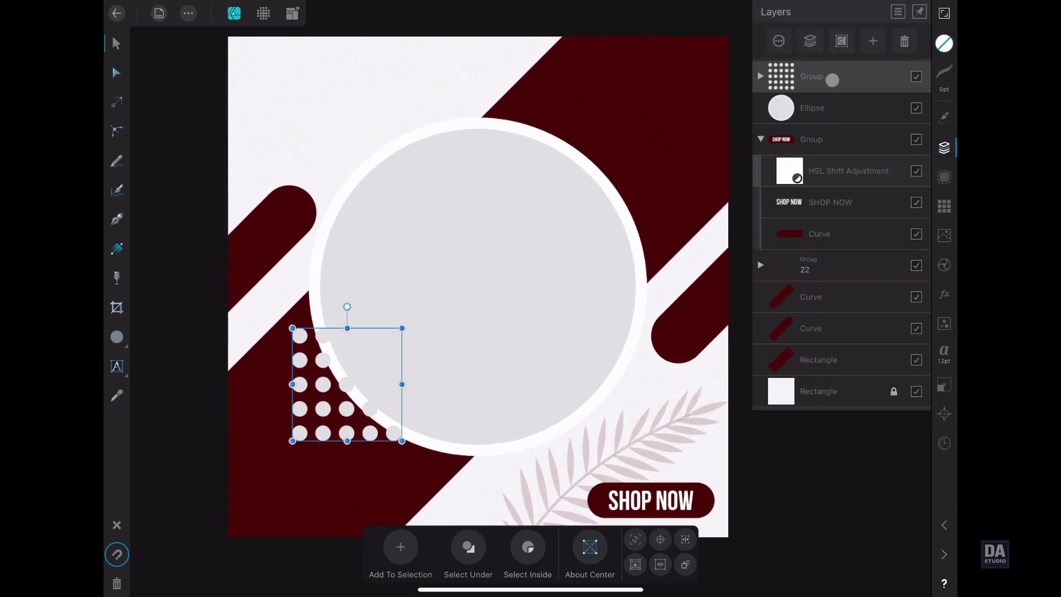
left_click(761, 139)
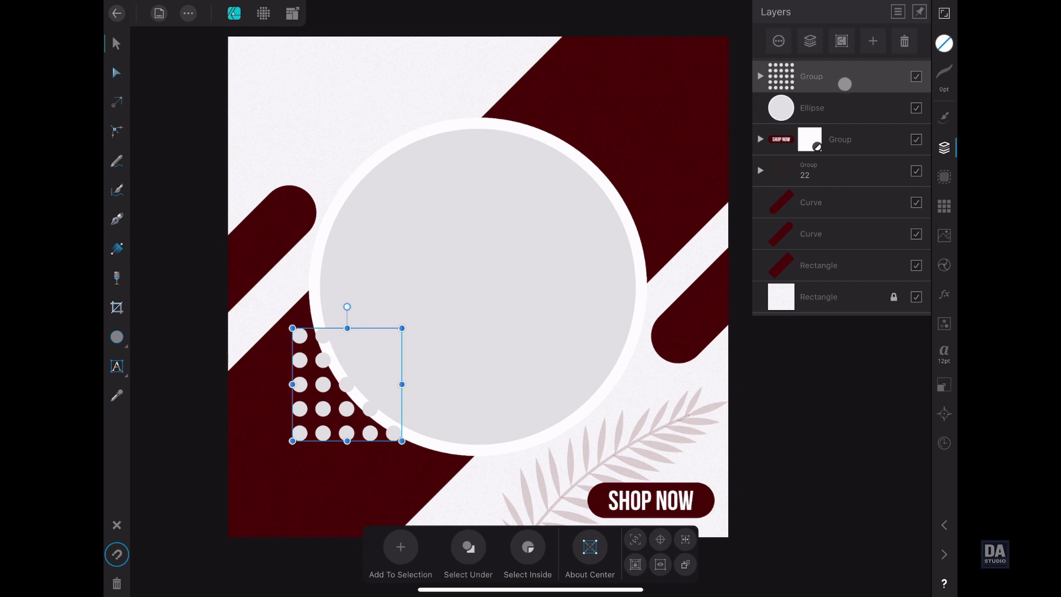
left_click_drag(844, 83, 838, 118)
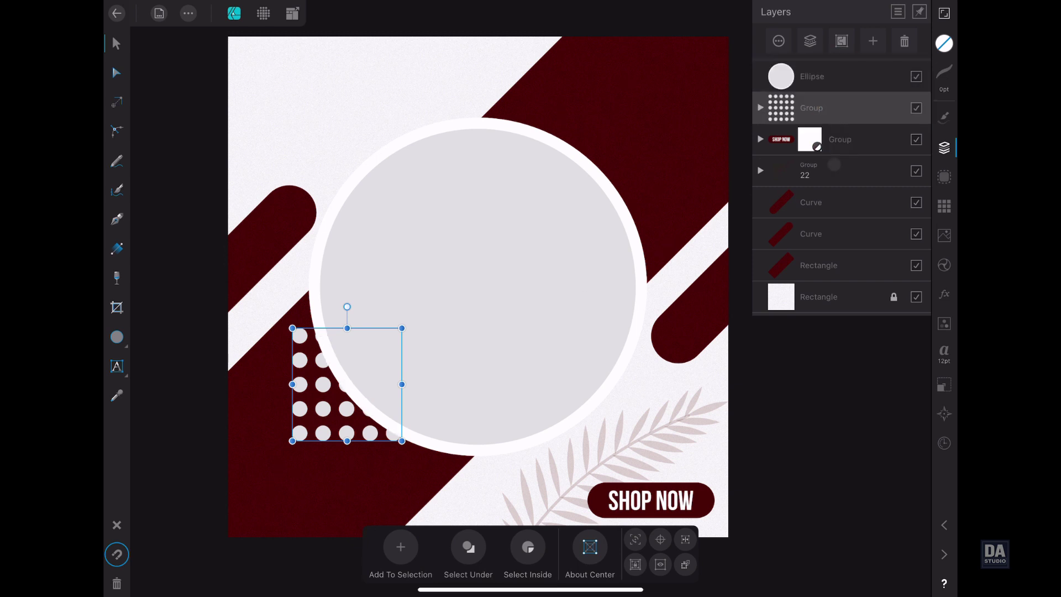
Copy the dot grid to the circle's top right and fade both grids to 52% opacity.
mouse_move(354, 415)
left_mouse_down()
mouse_move(581, 198)
mouse_move(585, 207)
left_mouse_up()
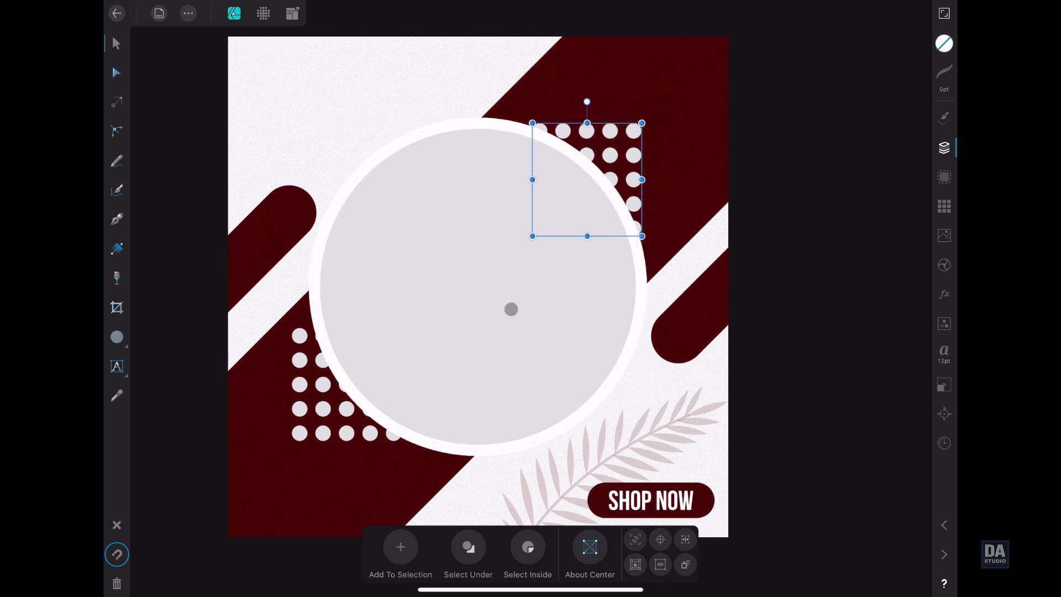
left_click(355, 431)
left_click(945, 148)
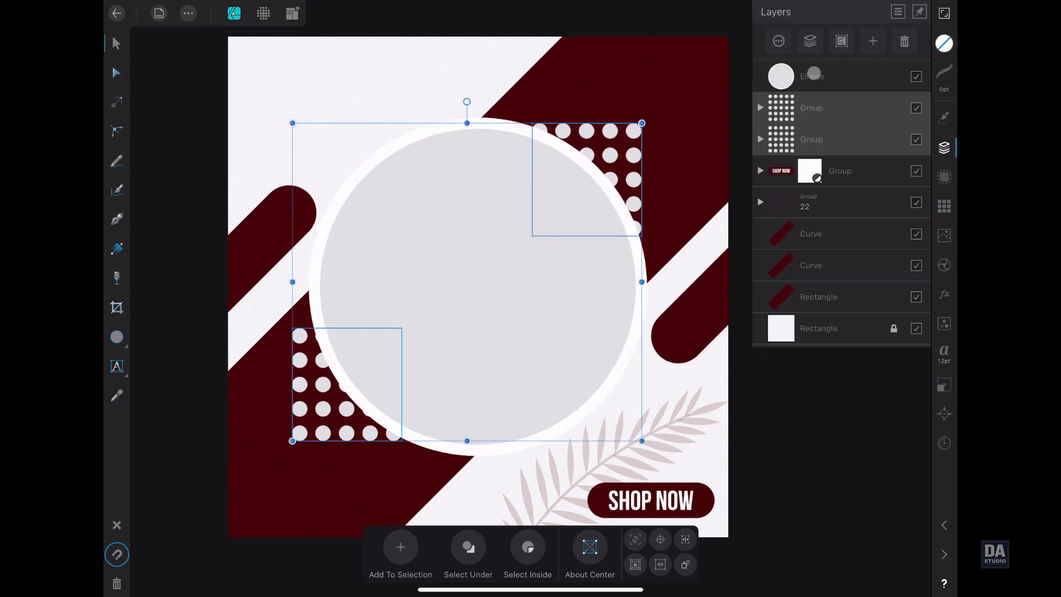
left_click(779, 47)
left_click_drag(807, 85, 828, 86)
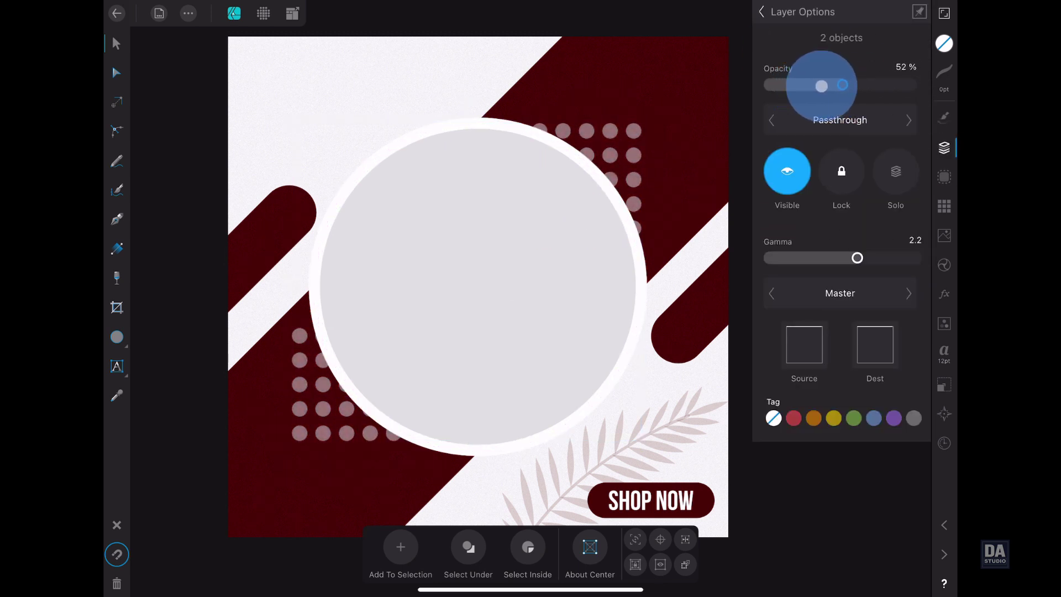
left_click(944, 147)
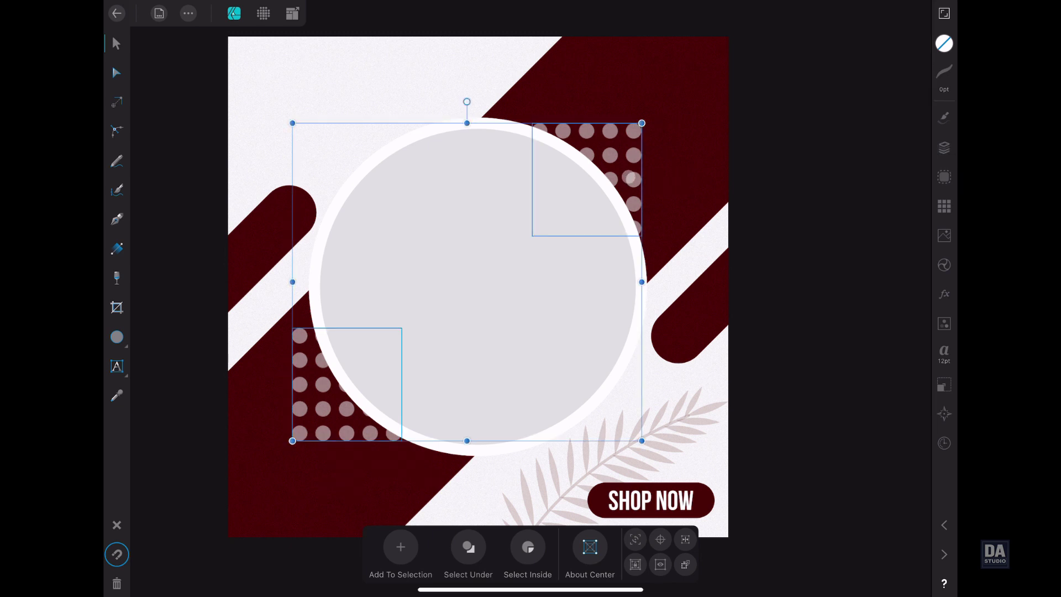
Nudge the top-right grid up and the bottom-left grid about 40 px down, then deselect.
left_click(631, 173)
left_click_drag(615, 177, 616, 159)
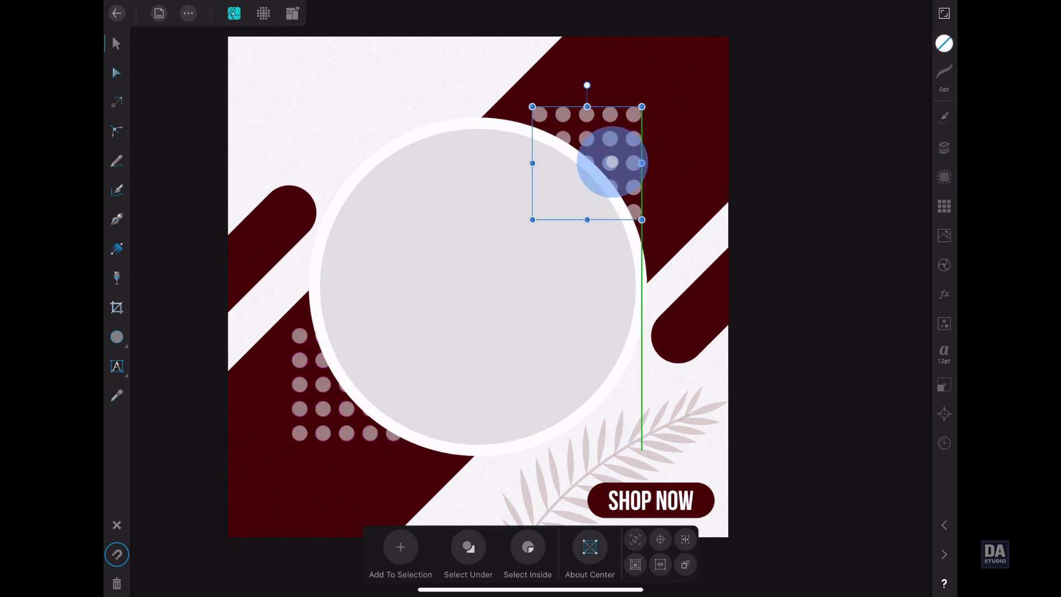
left_click(312, 436)
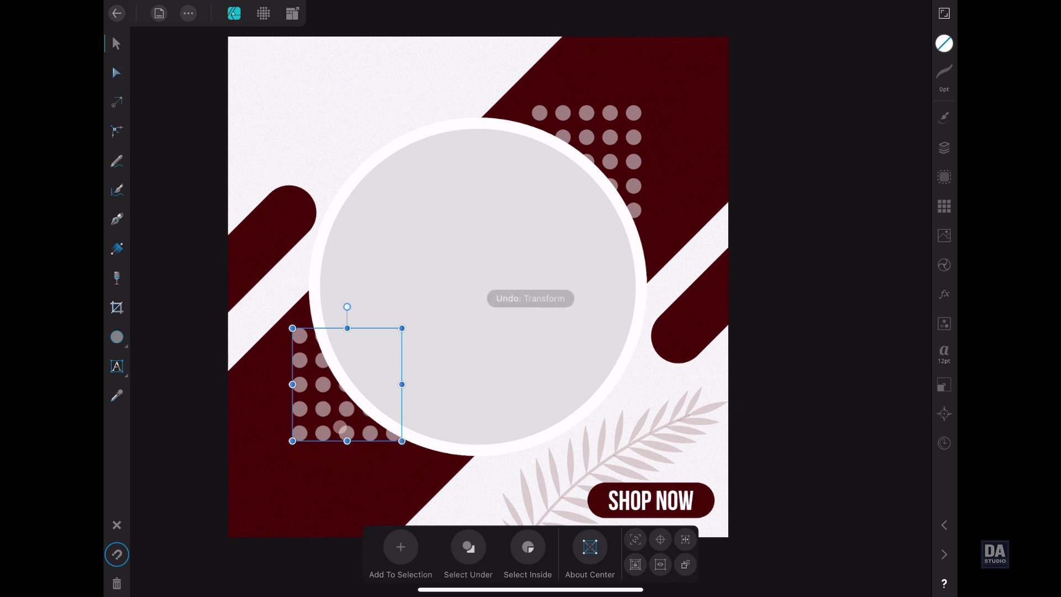
left_click_drag(358, 408, 358, 431)
left_click(801, 400)
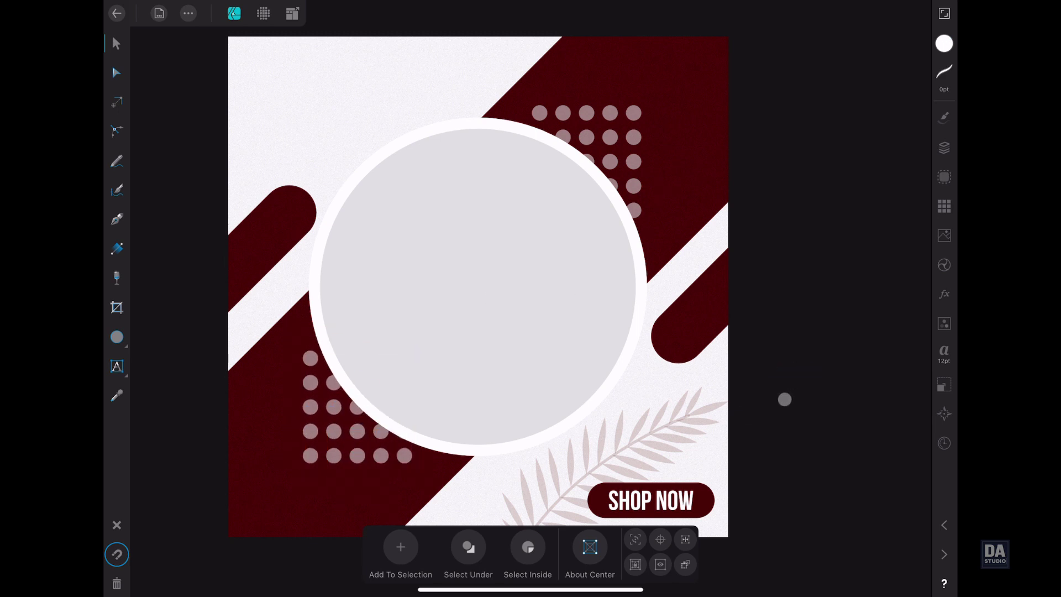
Drag the BROCHURE TEMPLATE text asset from Assets onto the centre of the circle.
left_click(944, 206)
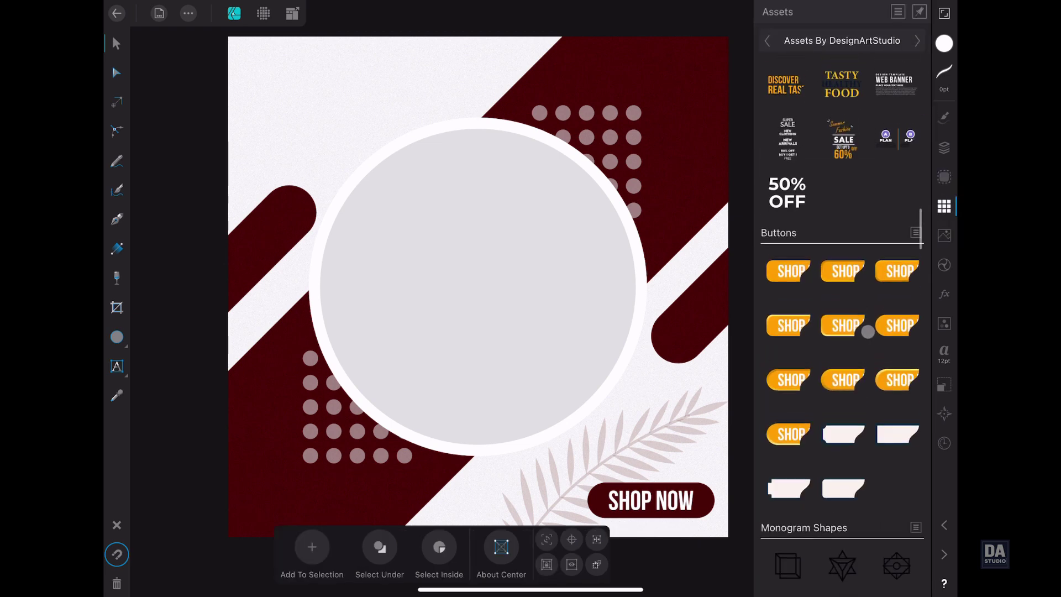
scroll(869, 331, "up", 5)
scroll(869, 334, "up", 5)
scroll(865, 359, "up", 3)
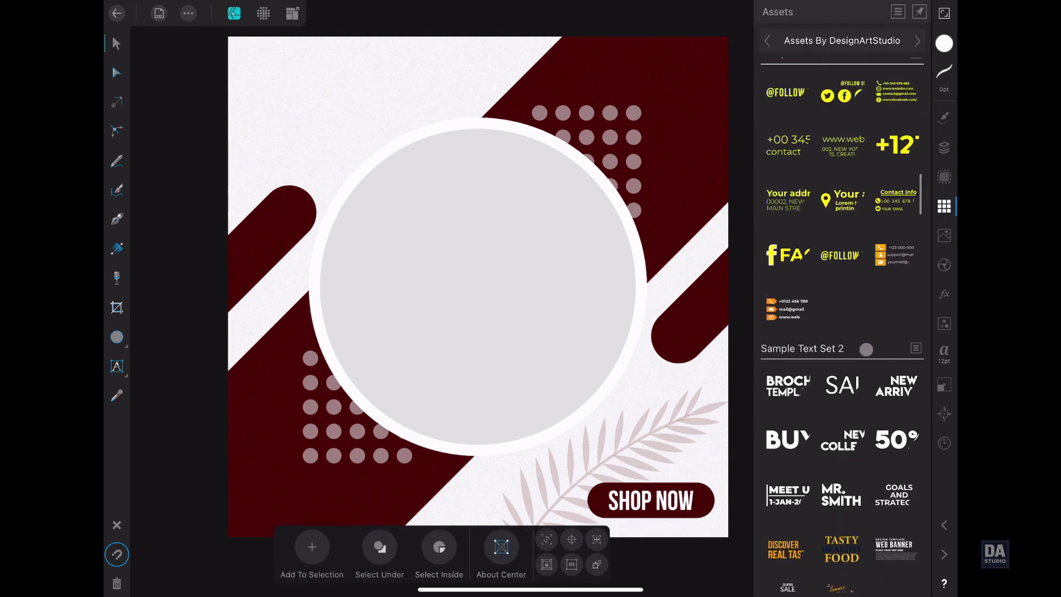
scroll(862, 381, "up", 5)
scroll(860, 420, "up", 5)
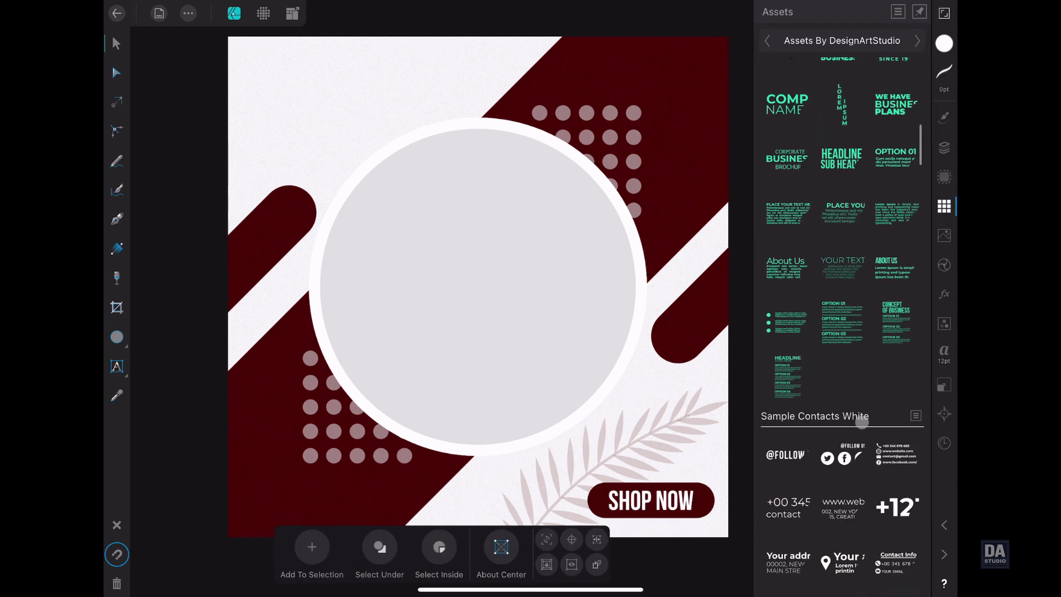
scroll(860, 420, "up", 5)
scroll(862, 424, "down", 1)
scroll(863, 424, "down", 2)
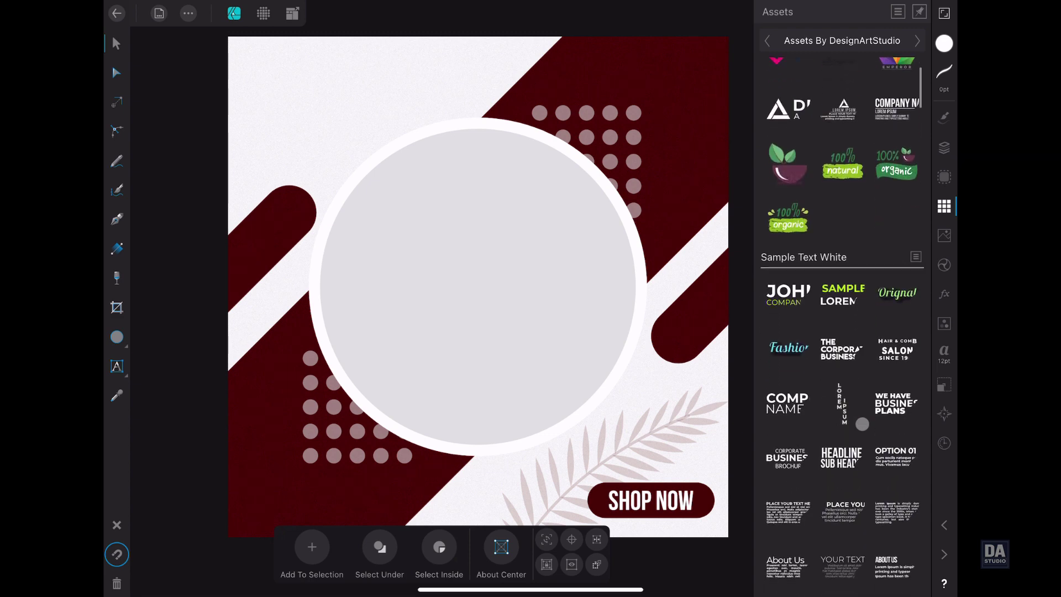
scroll(863, 424, "down", 3)
scroll(863, 424, "down", 3)
scroll(863, 424, "down", 5)
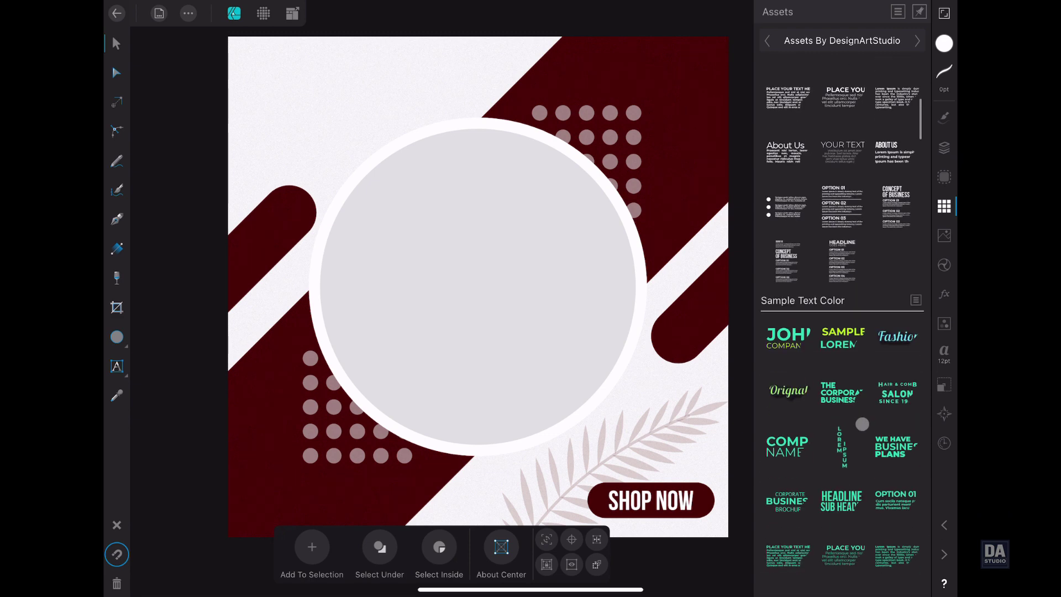
scroll(862, 422, "down", 5)
scroll(863, 422, "down", 5)
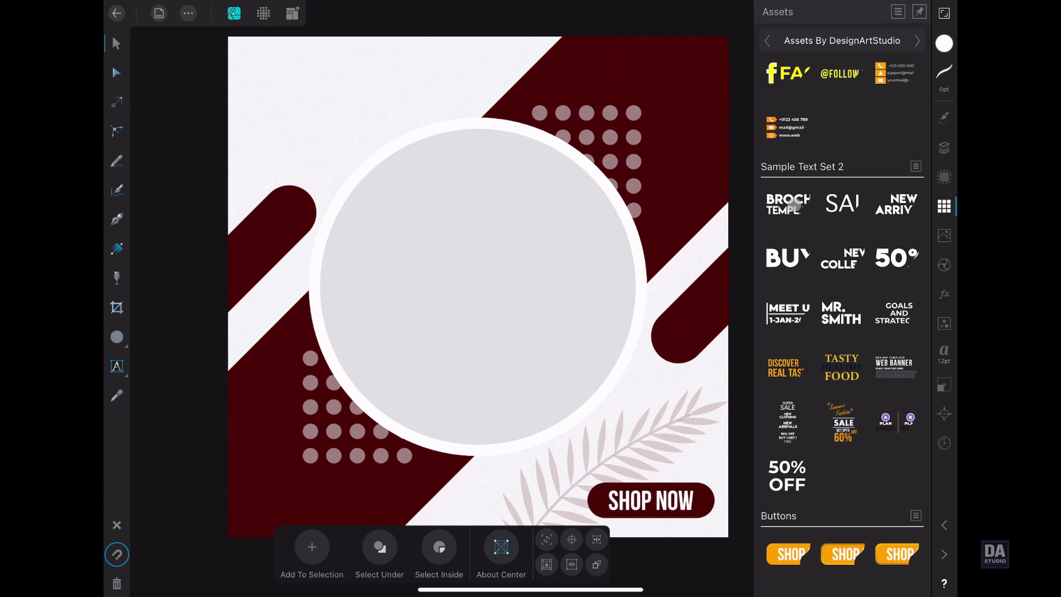
mouse_move(790, 203)
left_mouse_down()
mouse_move(682, 168)
mouse_move(483, 235)
left_mouse_up()
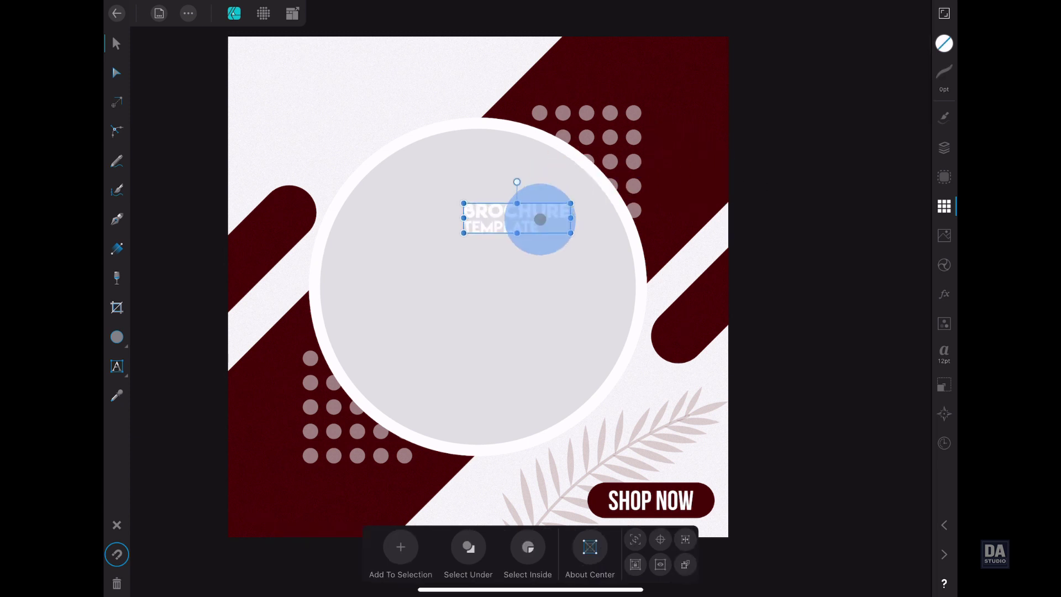
left_click(944, 43)
Give the text a dark red outline and fill, and move it to the top-left corner.
left_click(834, 376)
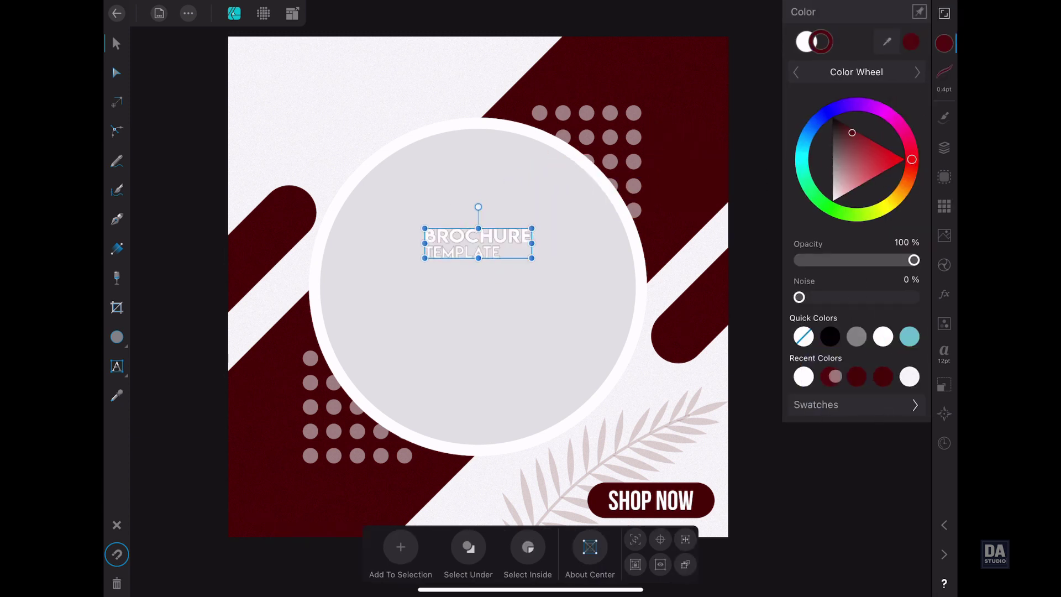
left_click(801, 48)
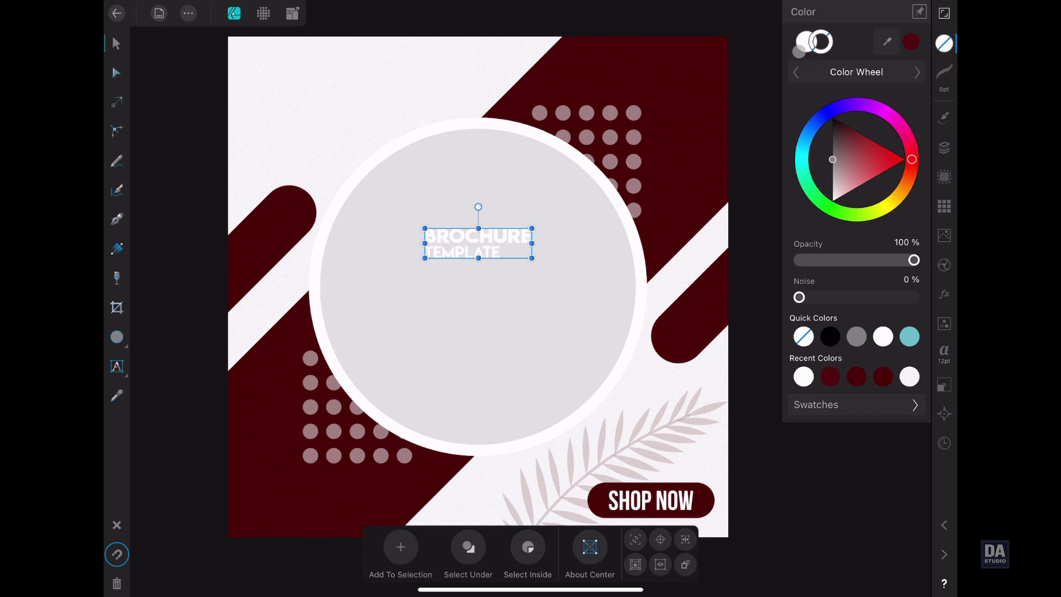
left_click(830, 376)
mouse_move(483, 243)
left_mouse_down()
mouse_move(320, 77)
mouse_move(373, 89)
left_mouse_up()
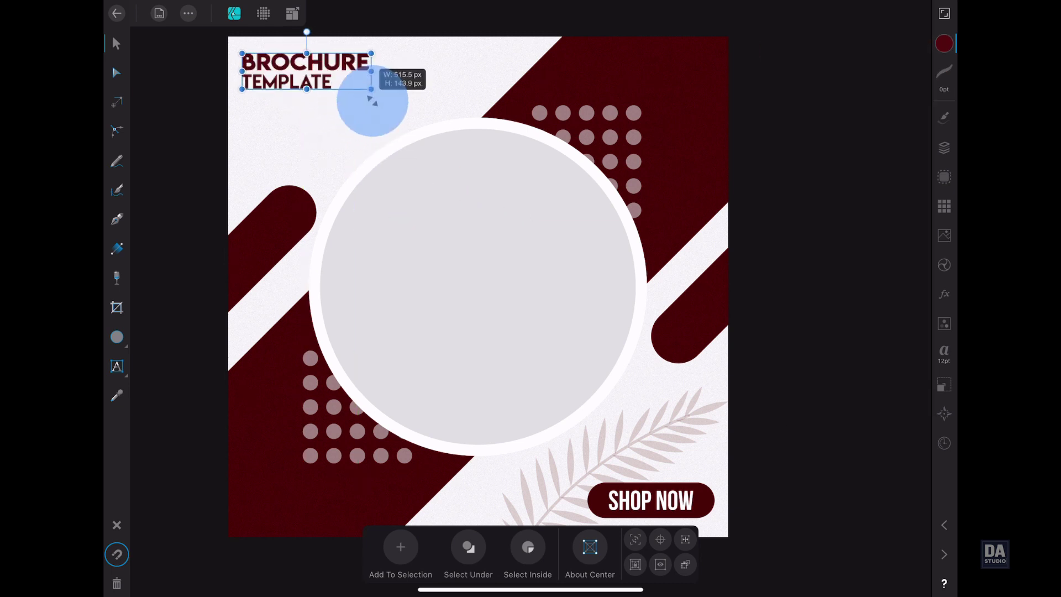
Replace the placeholder with a two-line 'FASHION' / 'SALE' headline and enlarge it.
double_click(329, 66)
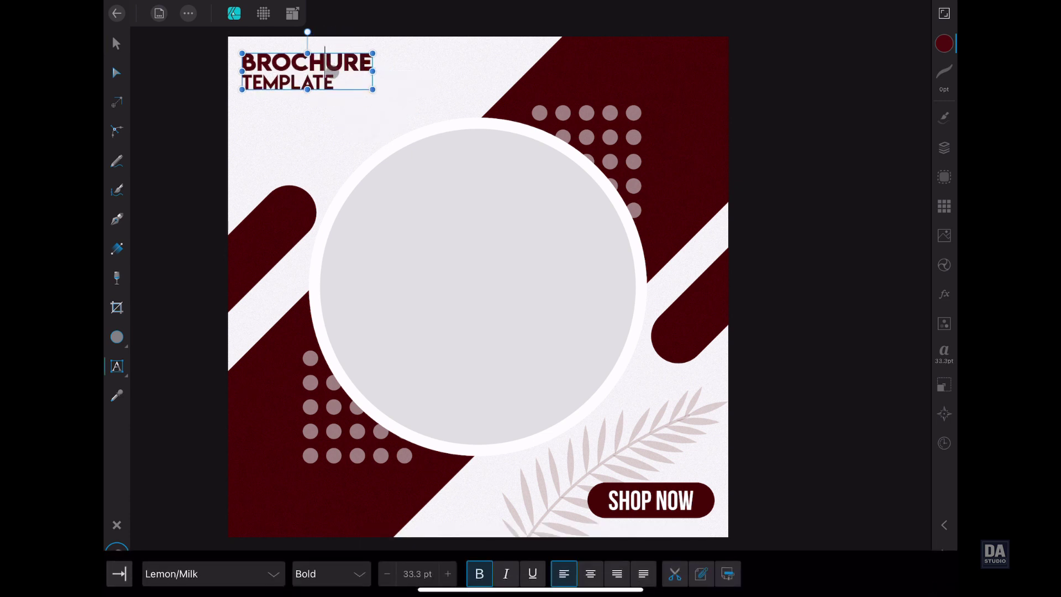
triple_click(331, 72)
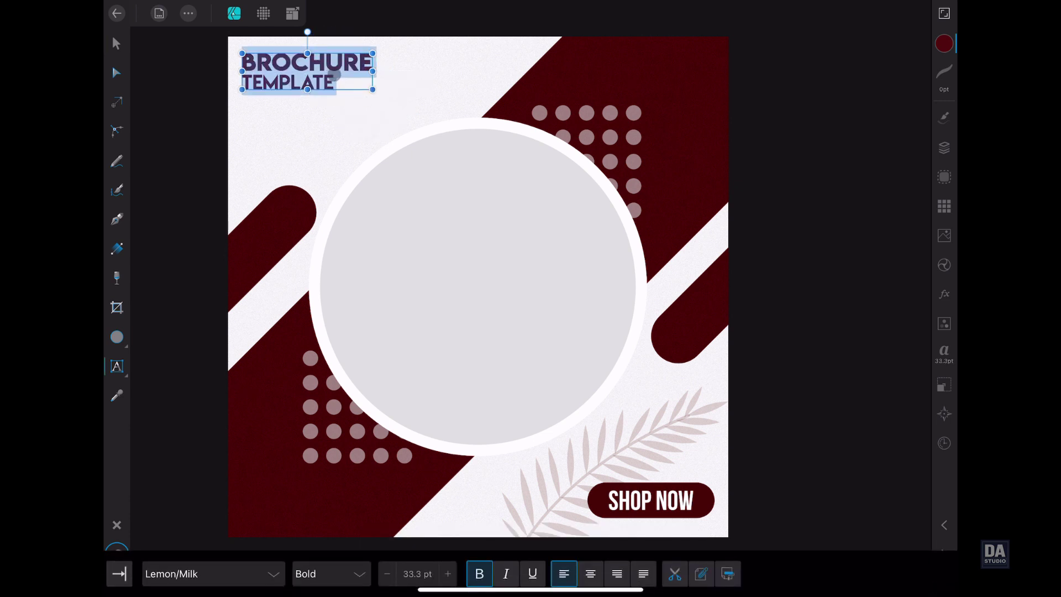
type("FASH")
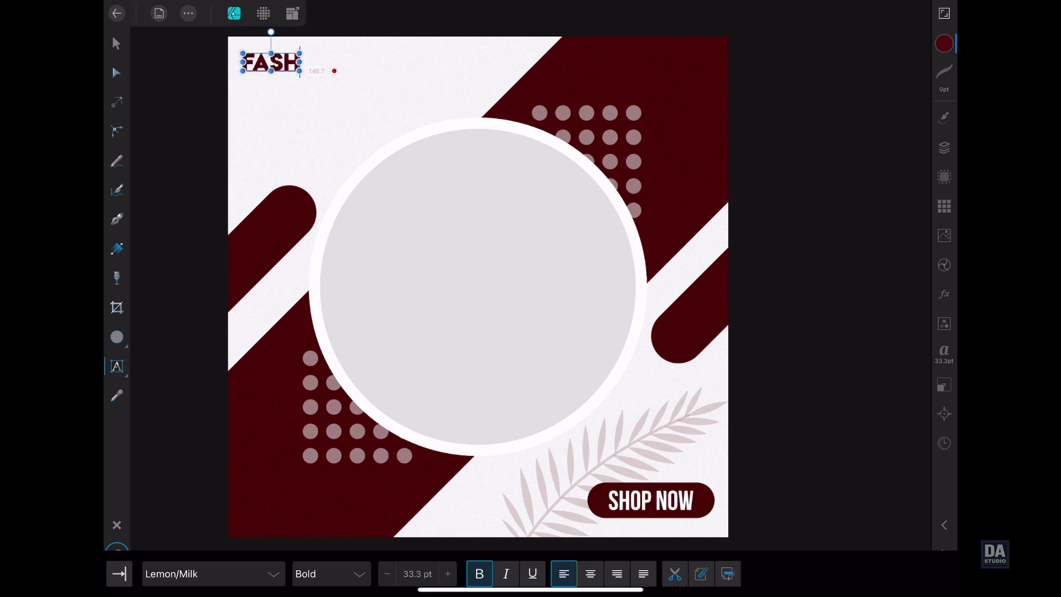
type("ION")
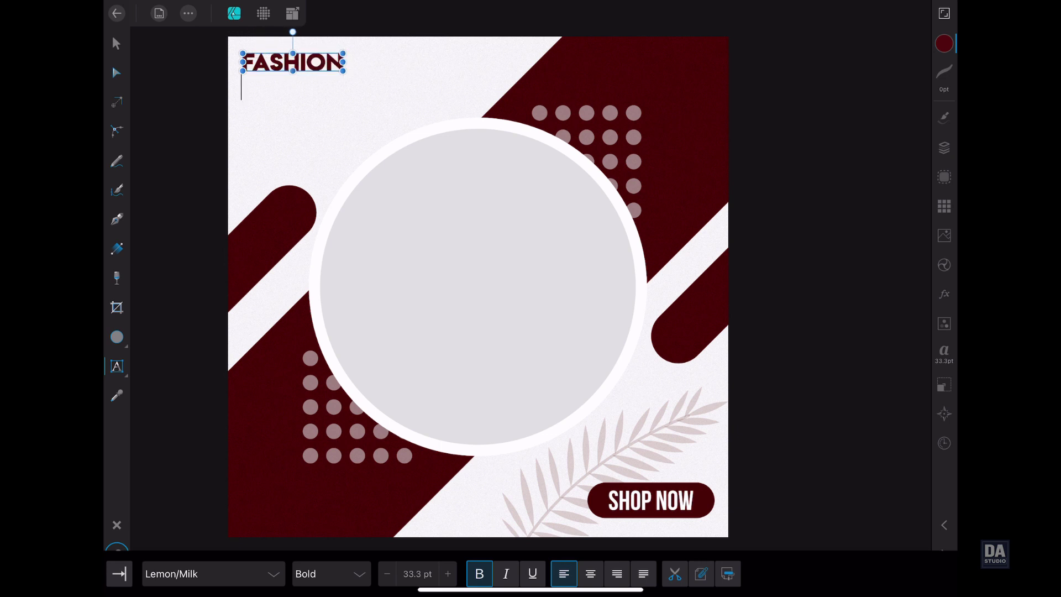
type("SA")
key("BackSpace")
key("BackSpace")
key("Return")
type("SALE")
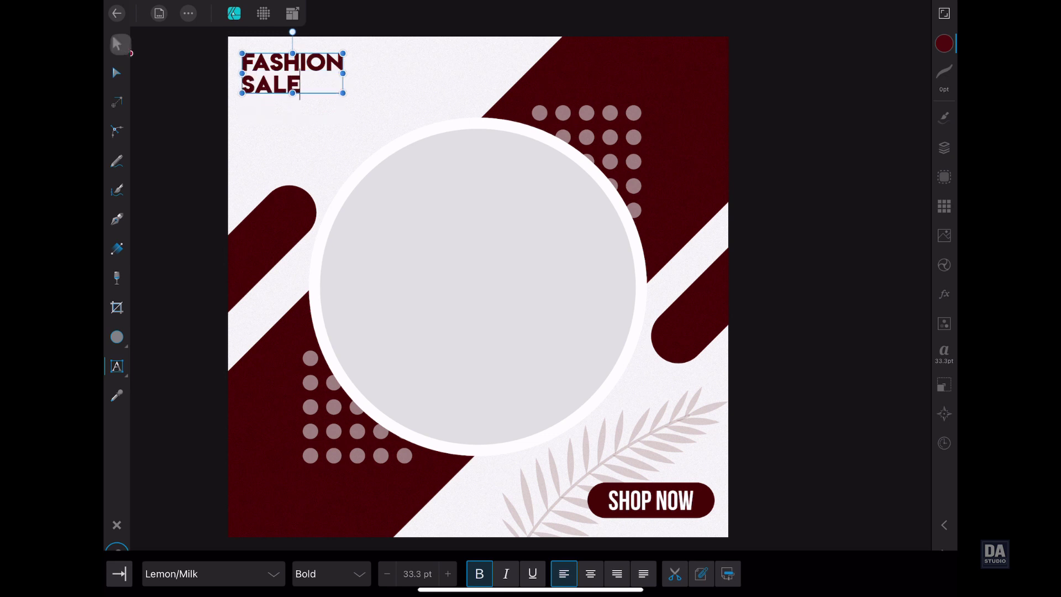
left_click(116, 43)
left_click_drag(343, 93, 364, 101)
Set the word SALE to Regular weight, then nudge and slightly enlarge the headline.
double_click(292, 98)
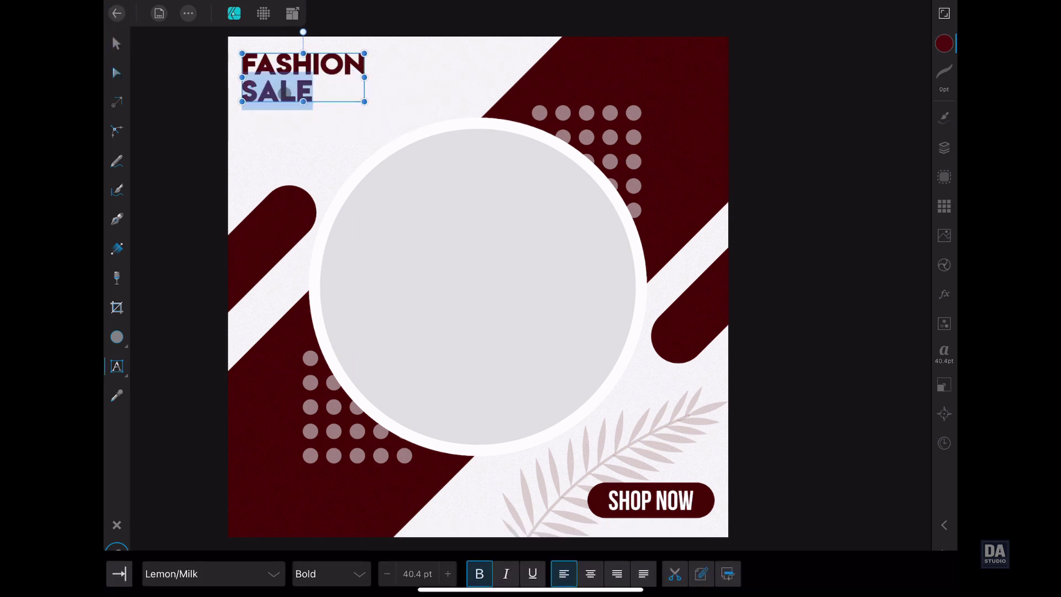
left_click(330, 574)
left_click(316, 405)
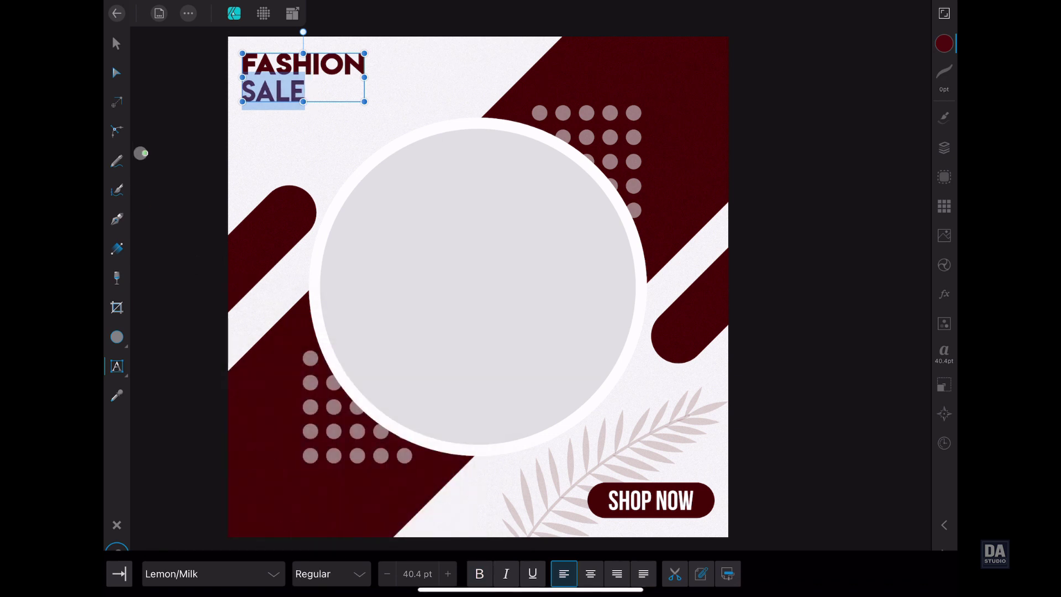
left_click(116, 43)
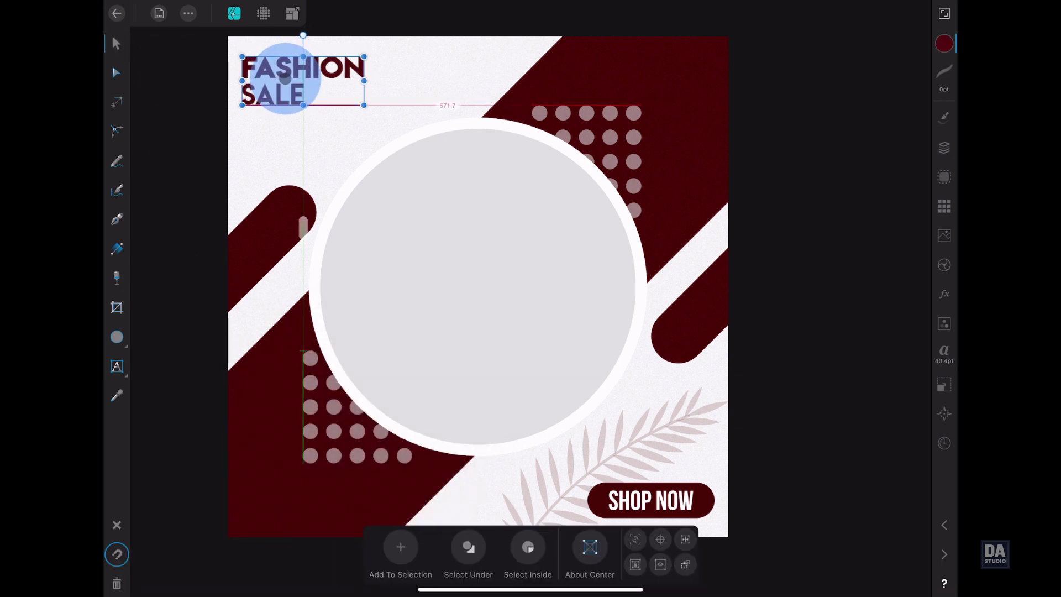
left_click_drag(283, 69, 288, 73)
left_click_drag(367, 105, 385, 111)
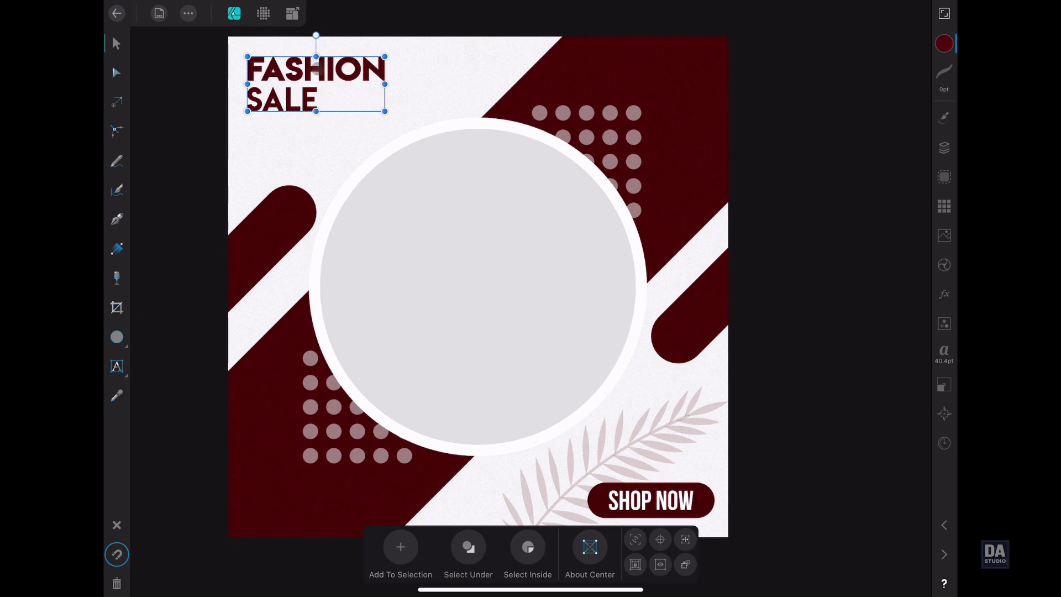
left_click(487, 77)
left_click(315, 126)
Place the PLACE YOUR TEXT paragraph asset from Assets near the SHOP NOW button.
left_click(944, 206)
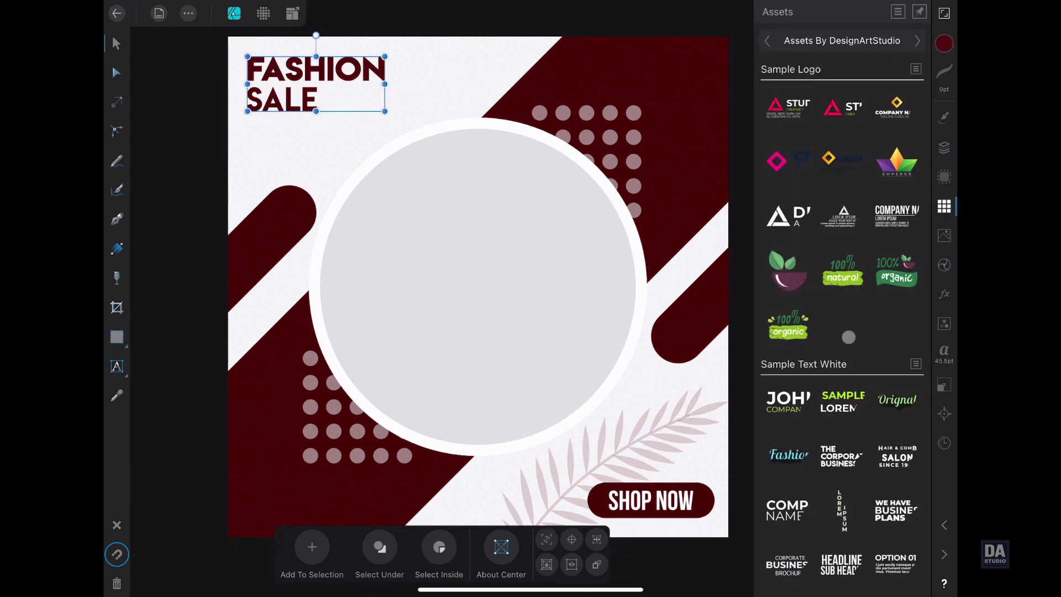
scroll(849, 337, "down", 2)
scroll(849, 337, "down", 10)
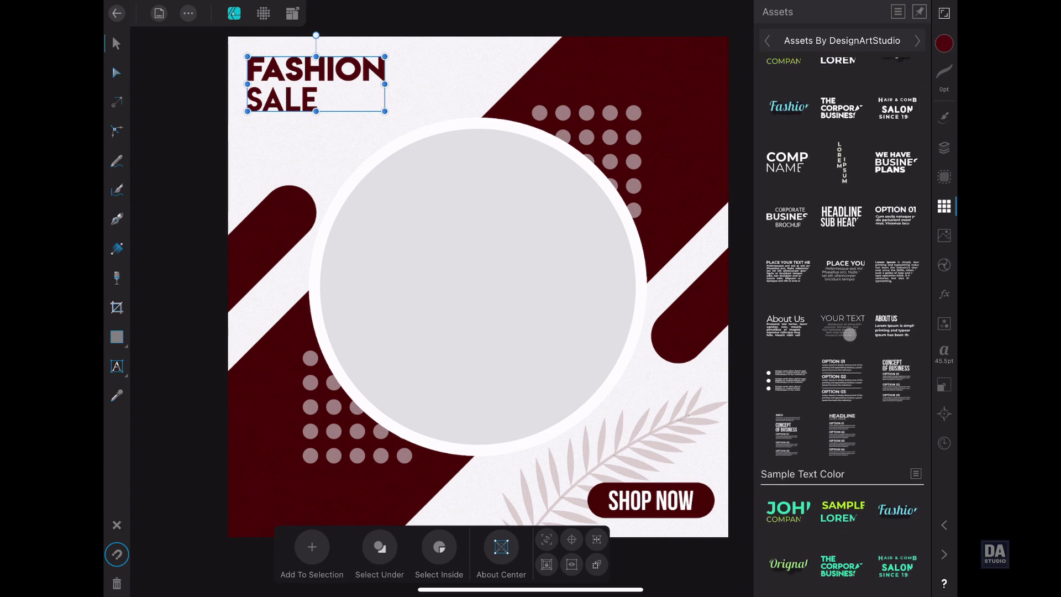
mouse_move(840, 270)
left_mouse_down()
mouse_move(656, 456)
mouse_move(669, 465)
left_mouse_up()
Move the PLACE YOUR TEXT HERE layer into the Frame Text layer and colour it black.
left_click(944, 147)
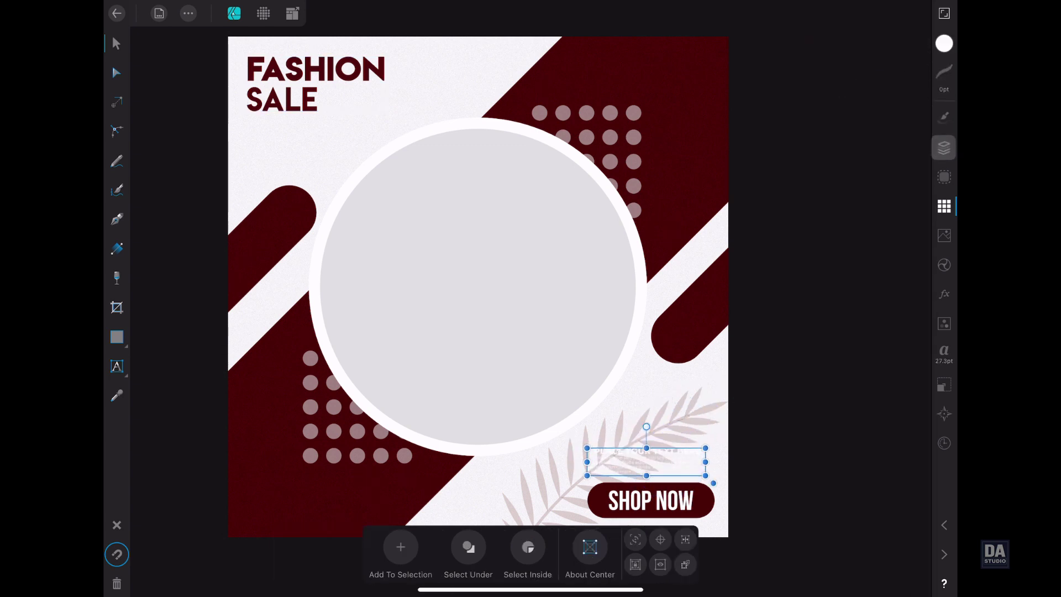
left_click(760, 76)
left_click(816, 135)
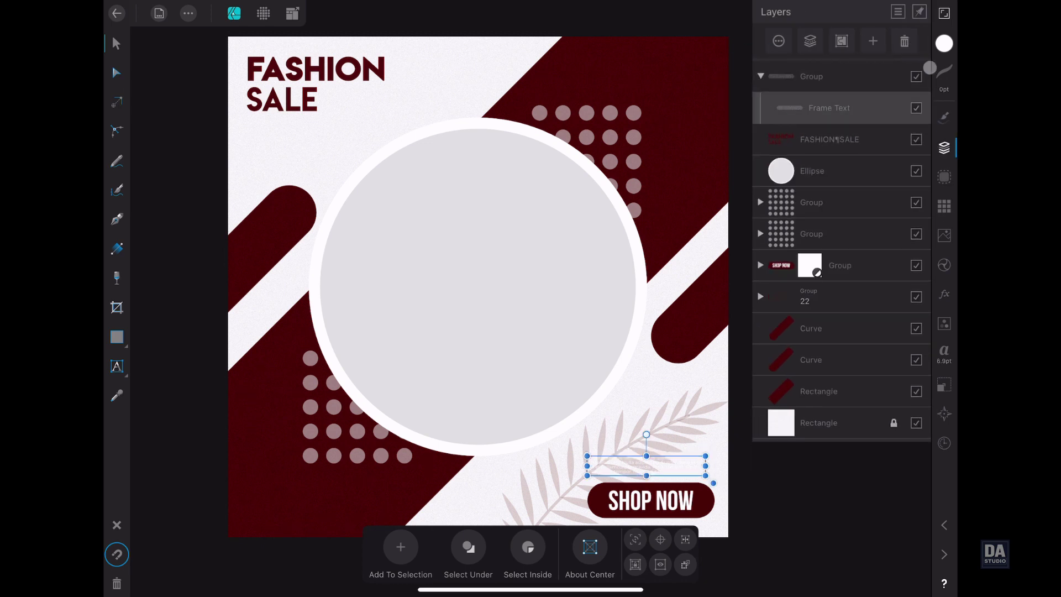
left_click_drag(905, 135, 860, 80)
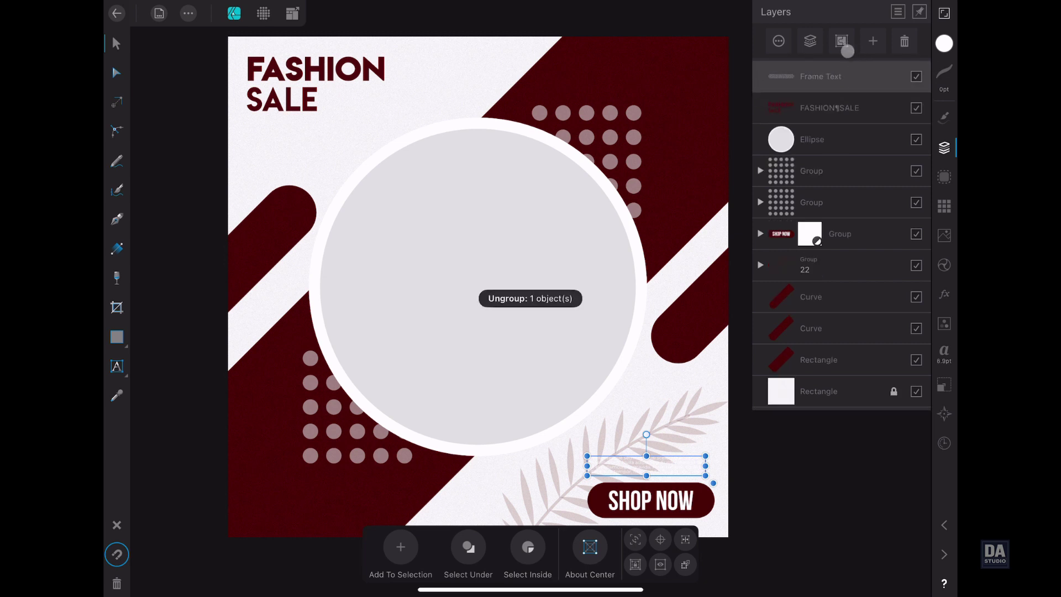
left_click(944, 43)
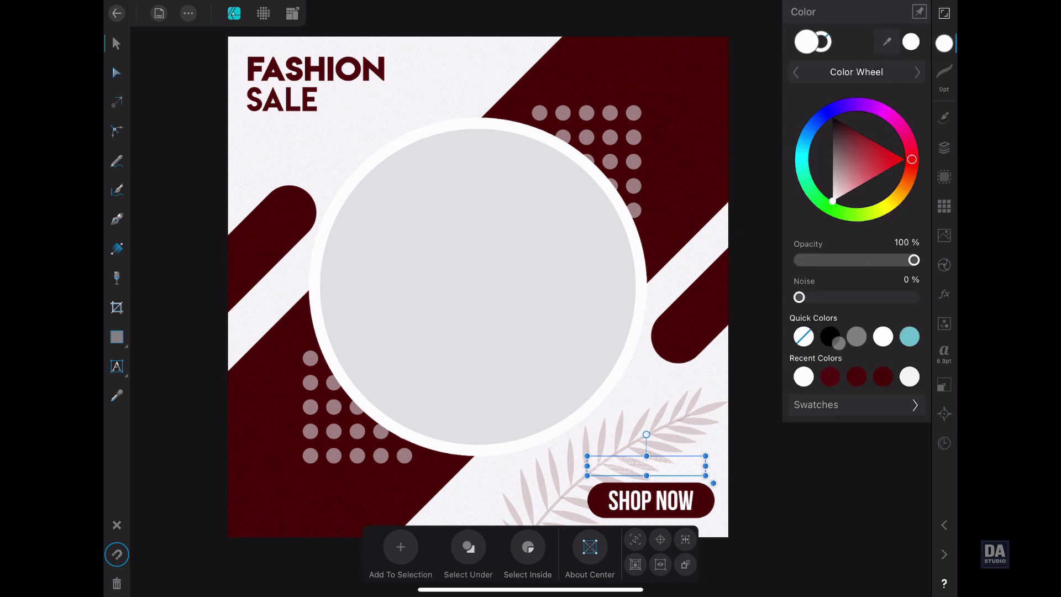
left_click(831, 336)
Widen the paragraph frame, set Justify Centre, and set the font size to 16 pt.
left_click_drag(587, 456, 542, 448)
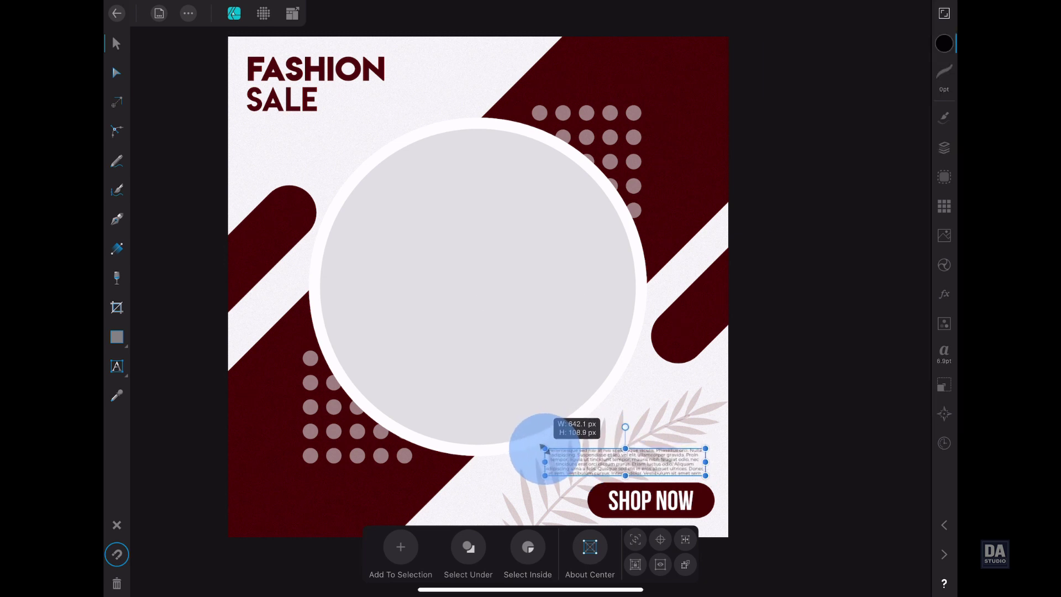
left_click(944, 354)
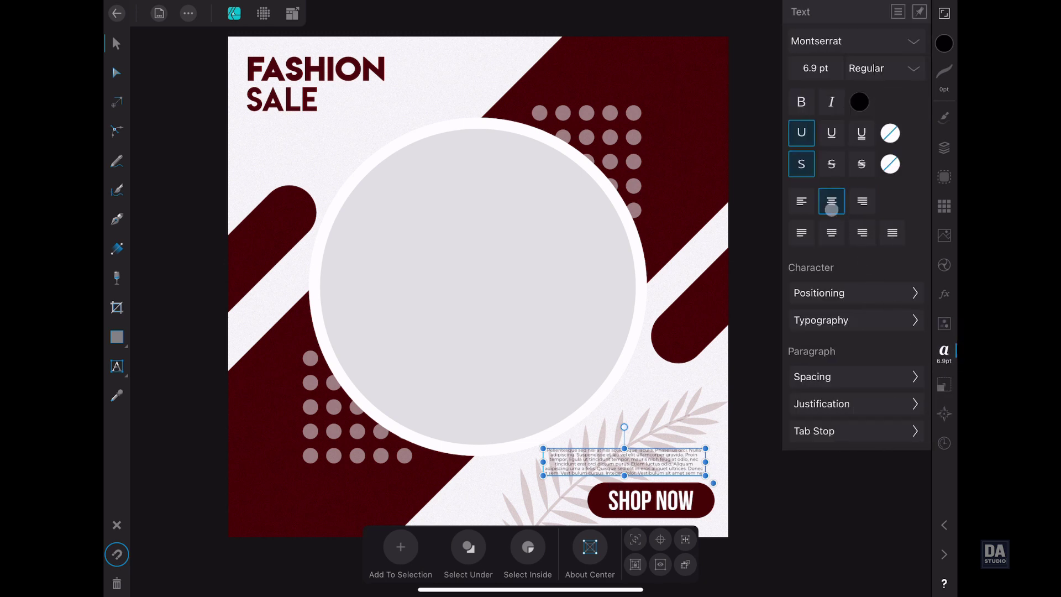
left_click(830, 237)
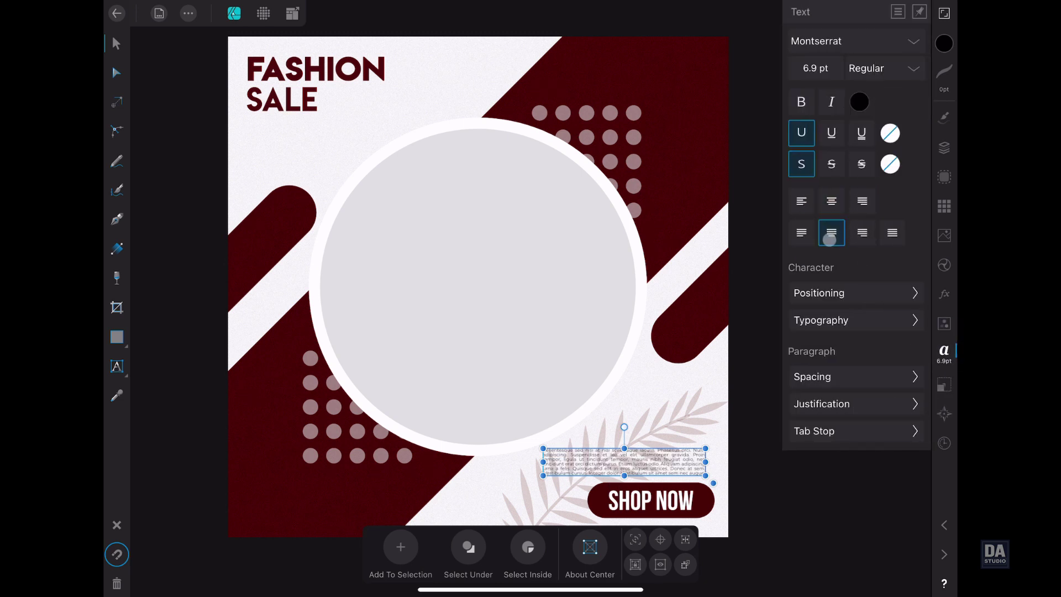
left_click(816, 68)
left_click(593, 162)
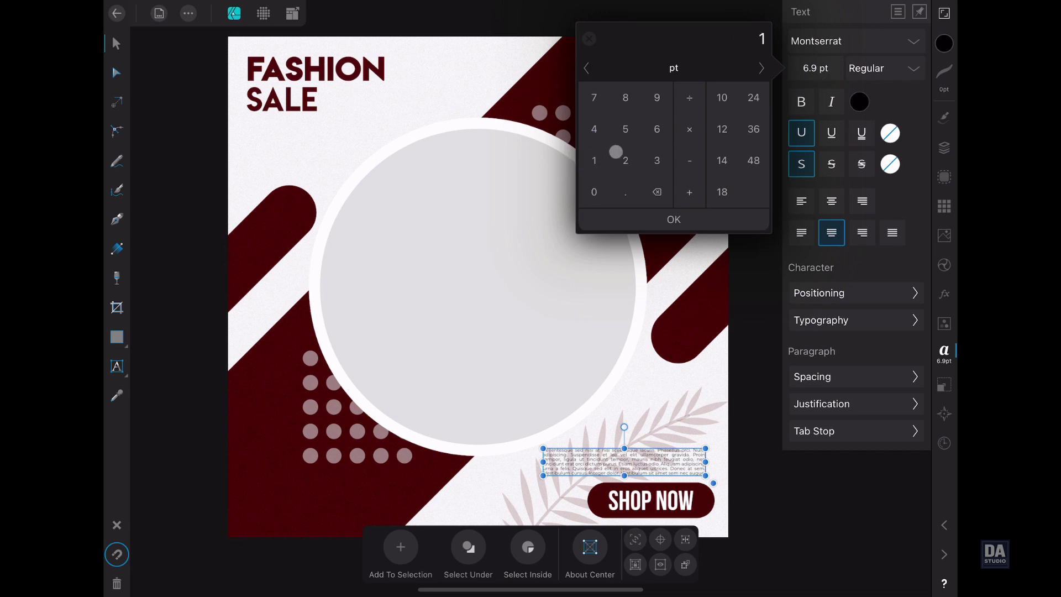
left_click(657, 129)
left_click(683, 218)
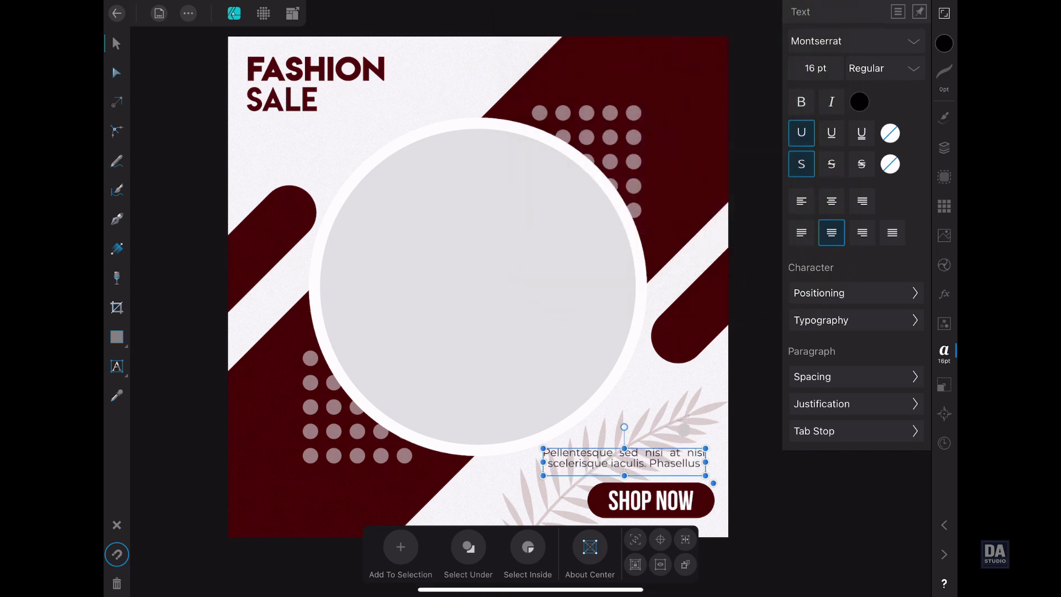
Reduce the paragraph font size to 8 pt and stretch its frame slightly wider.
left_click(828, 71)
left_click(626, 98)
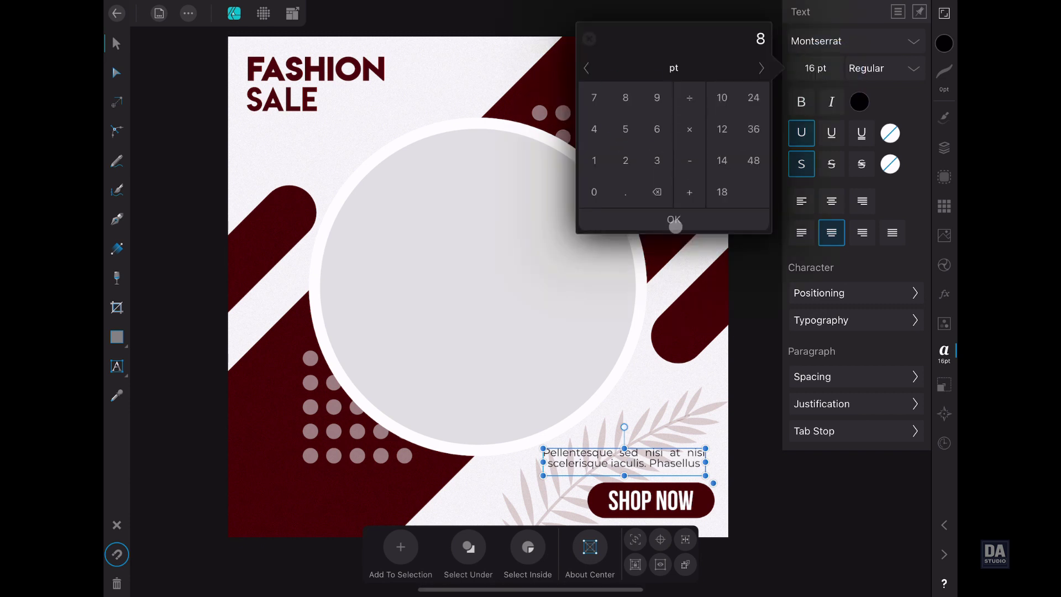
left_click(673, 219)
left_click(719, 488)
left_click_drag(718, 489, 712, 475)
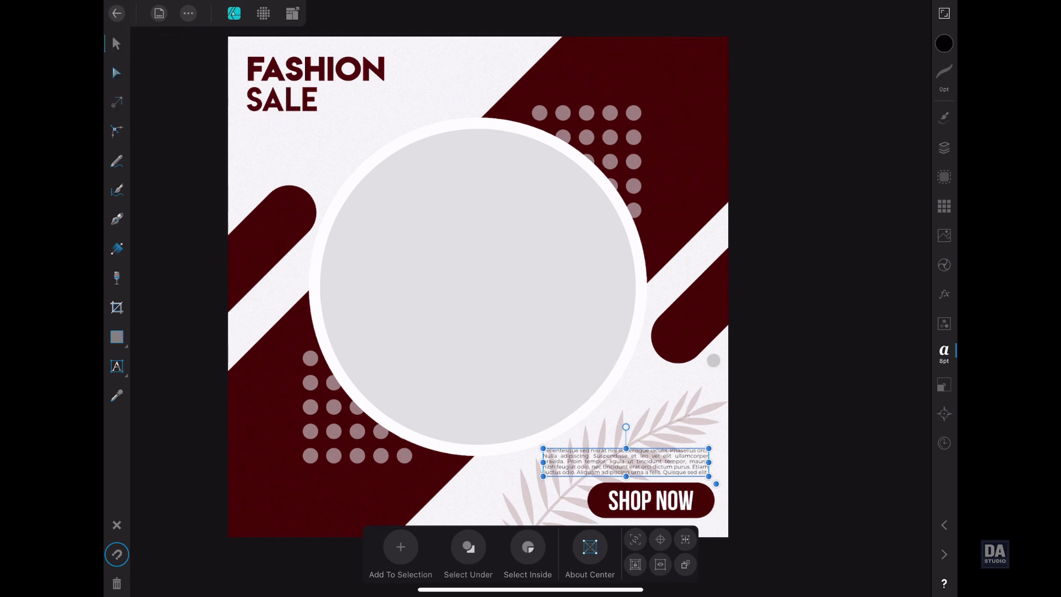
Set the paragraph to Montserrat SemiBold, adjust the frame, and deselect it.
left_click(944, 351)
left_click(861, 79)
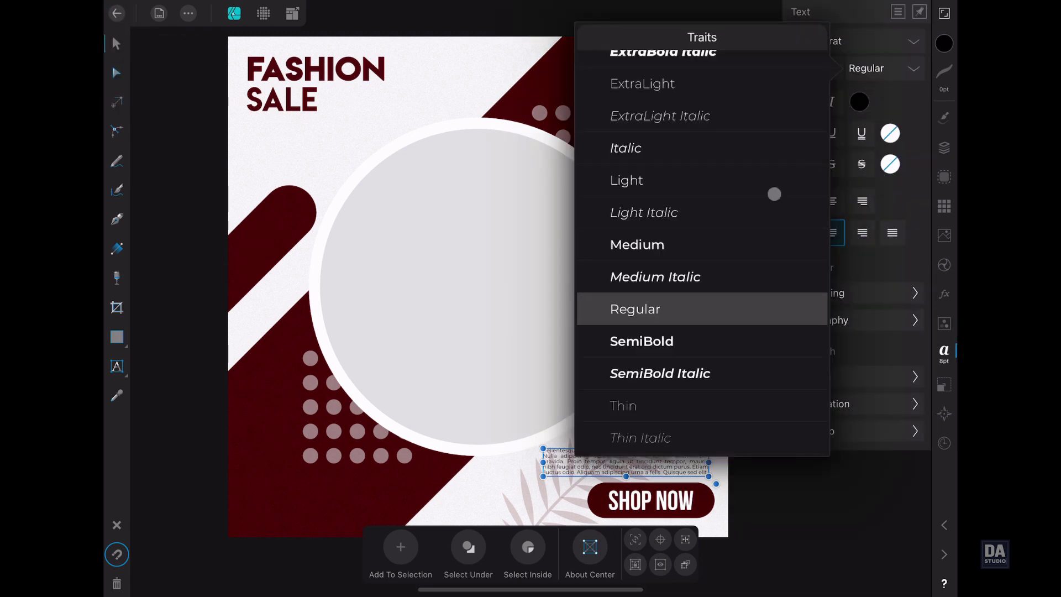
left_click(667, 340)
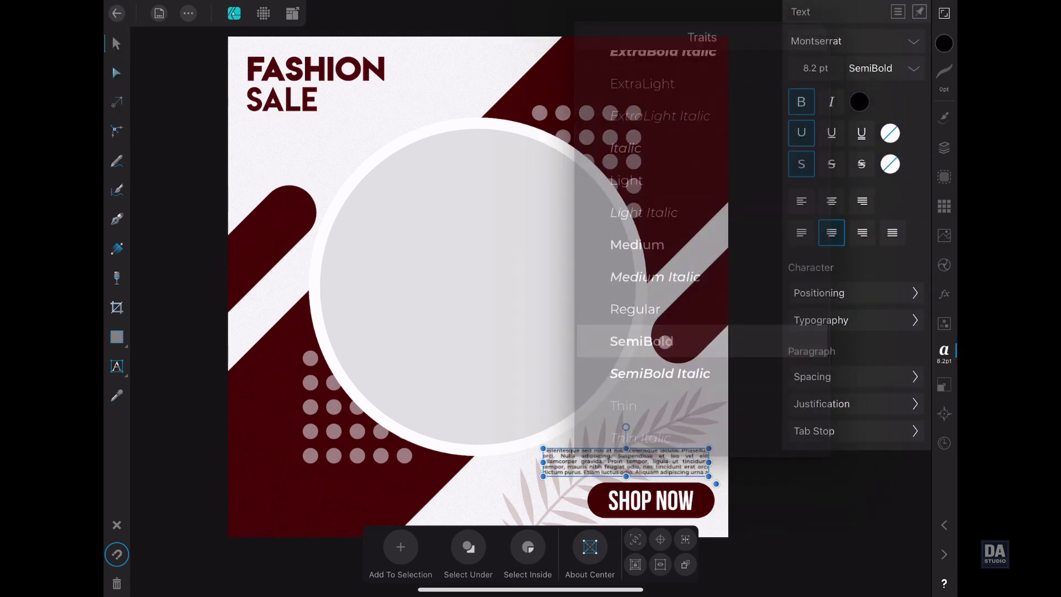
left_click(628, 450)
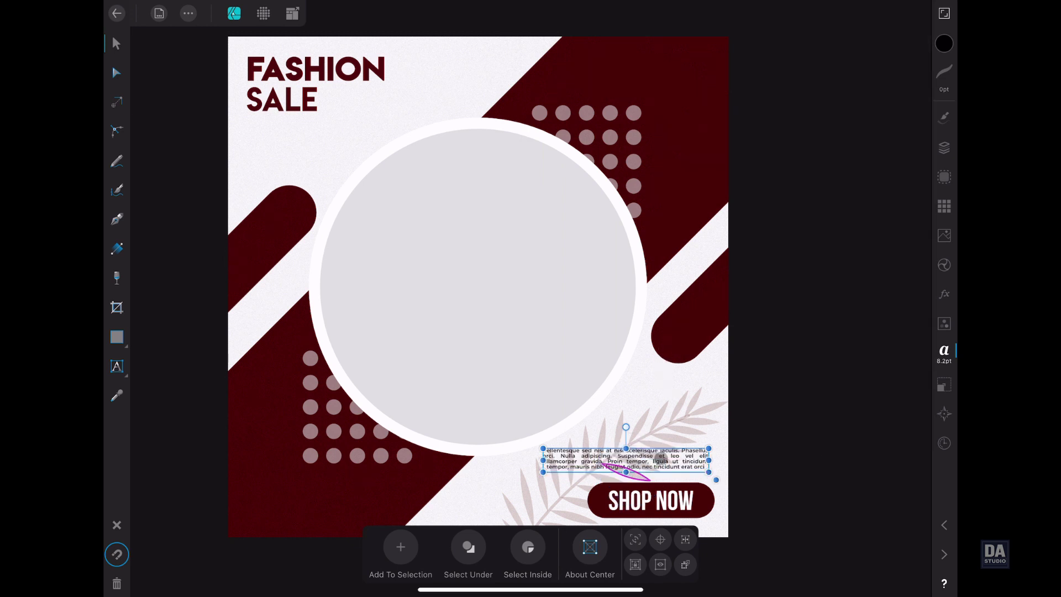
left_click_drag(627, 463, 673, 463)
left_click(755, 456)
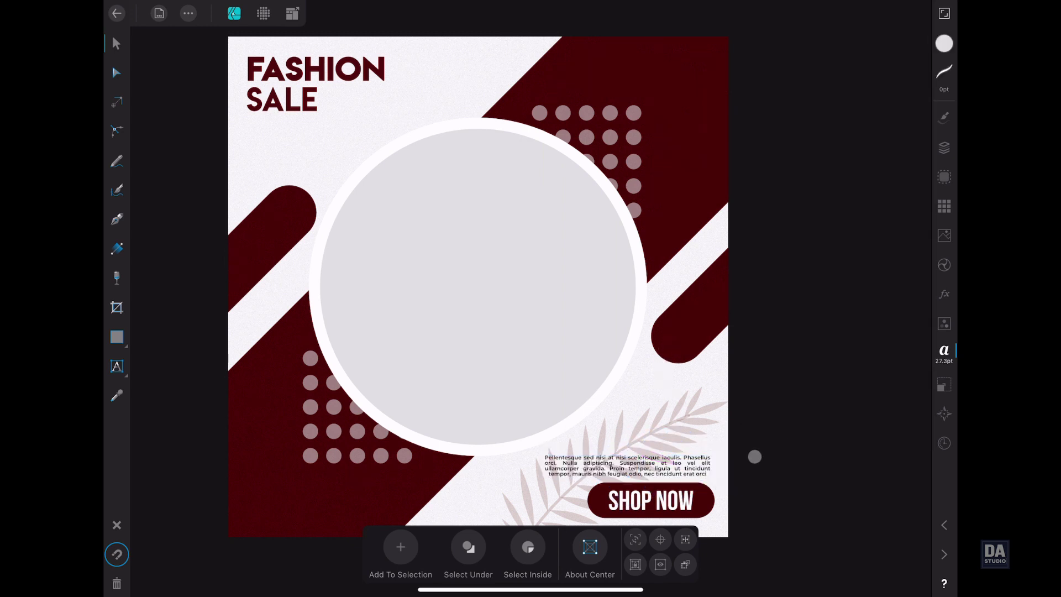
left_click(944, 236)
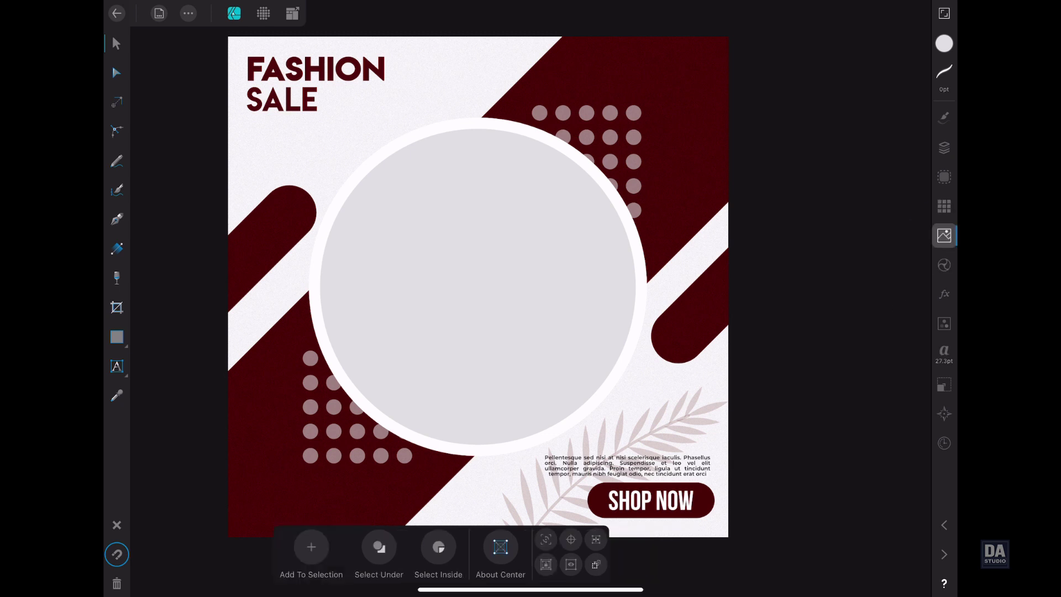
Place an Unsplash photo of a red-haired woman, size it over the circle, and nest it inside the Ellipse.
type("girl")
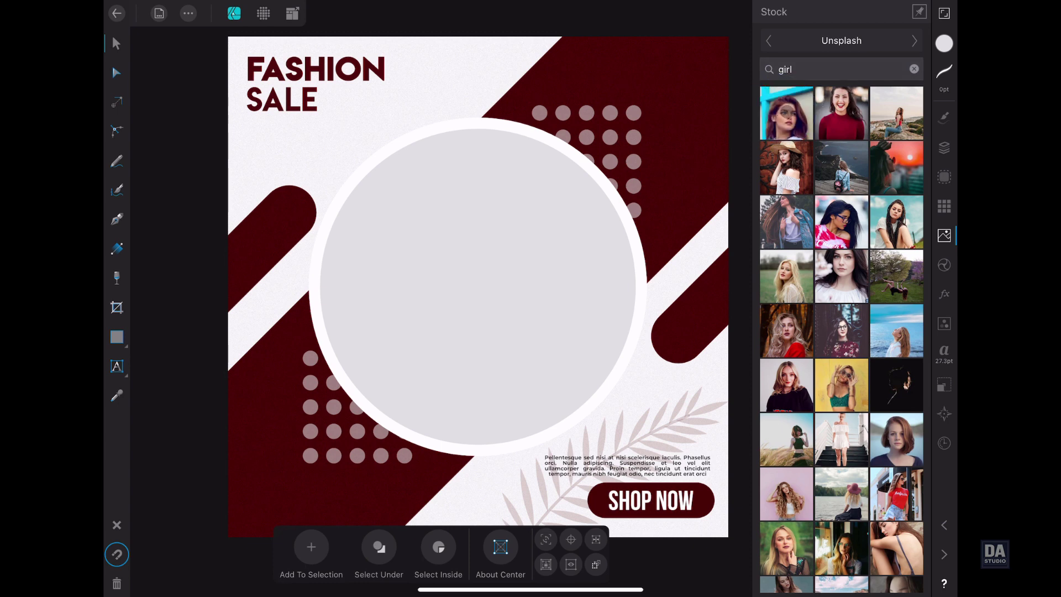
left_click_drag(786, 114, 500, 244)
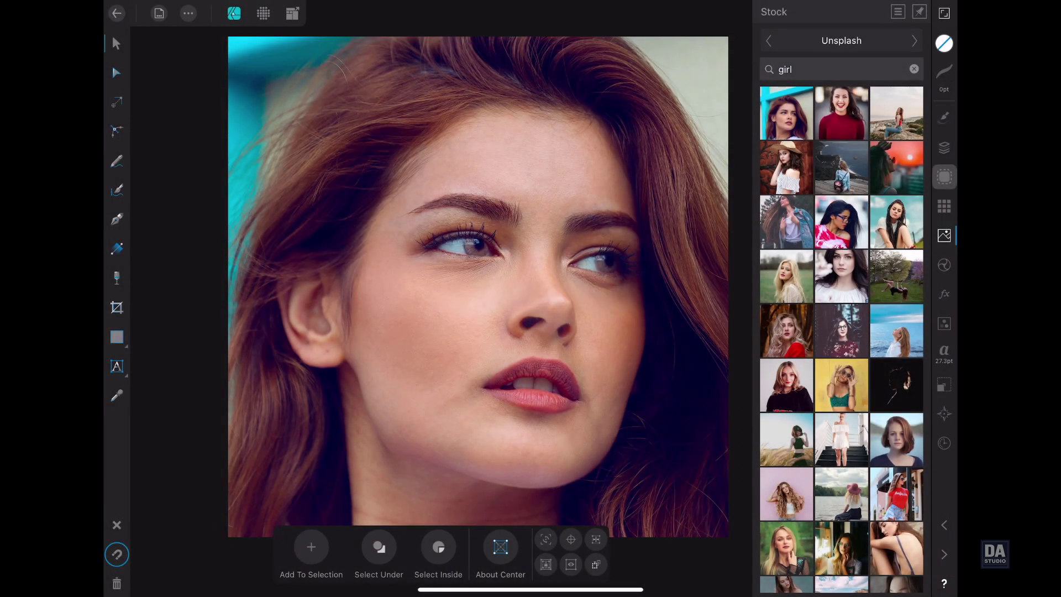
left_click(944, 147)
left_click(781, 76)
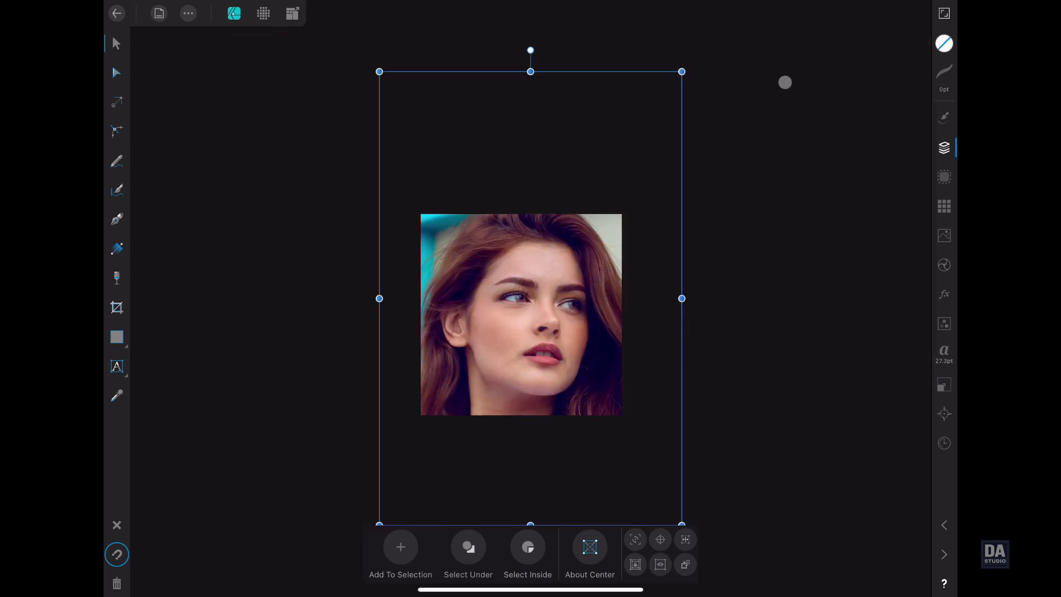
mouse_move(681, 71)
left_mouse_down()
mouse_move(438, 432)
mouse_move(524, 292)
left_mouse_up()
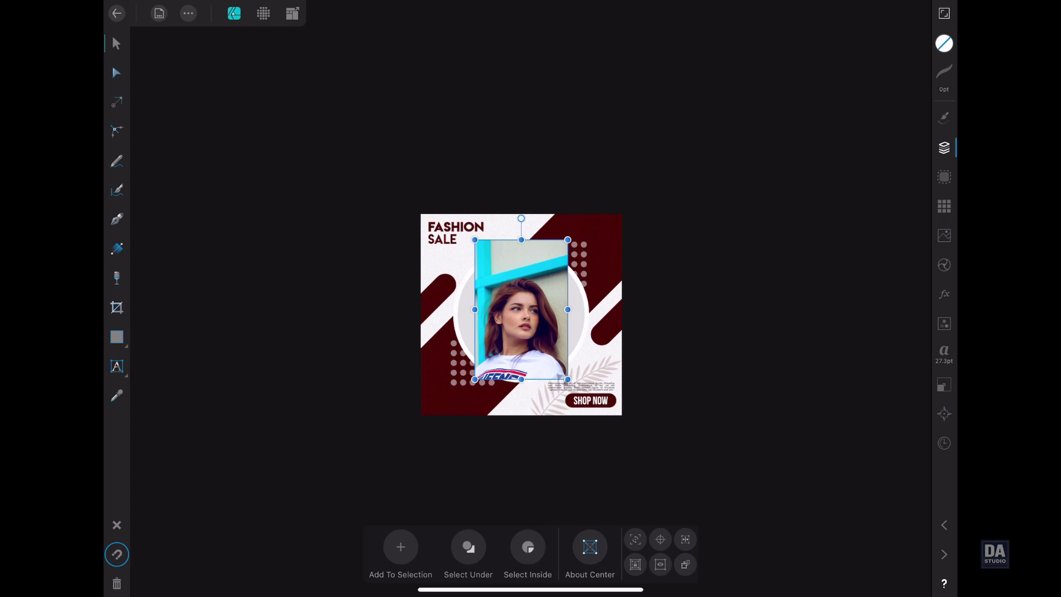
mouse_move(568, 379)
left_mouse_down()
mouse_move(601, 428)
mouse_move(592, 416)
left_mouse_up()
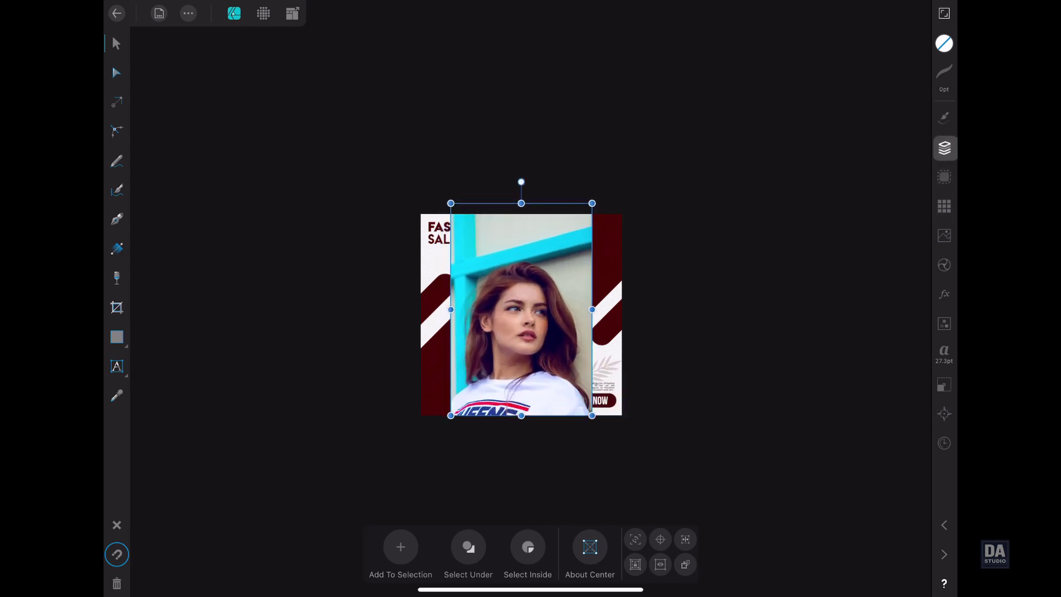
left_click(945, 147)
left_click_drag(840, 83, 832, 170)
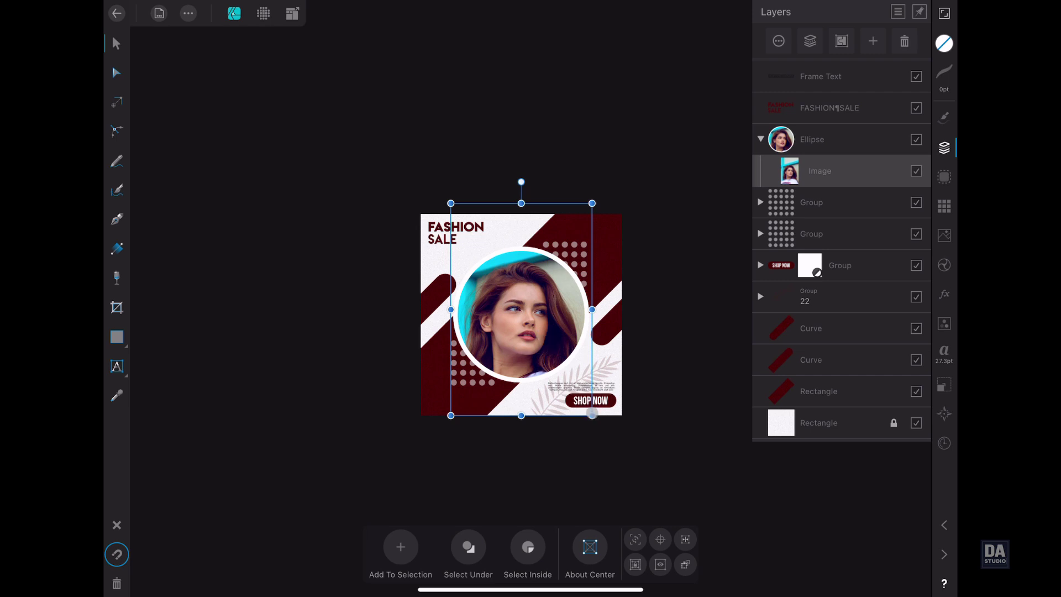
Shrink the clipped photo slightly and move it up within the circle.
left_click_drag(592, 415, 586, 406)
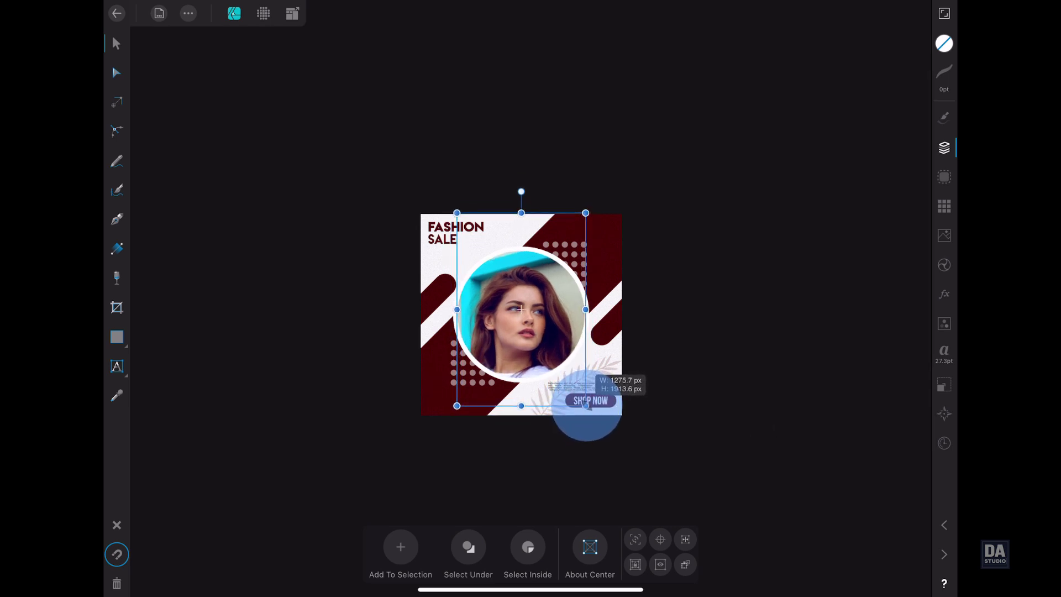
left_click_drag(559, 344, 559, 337)
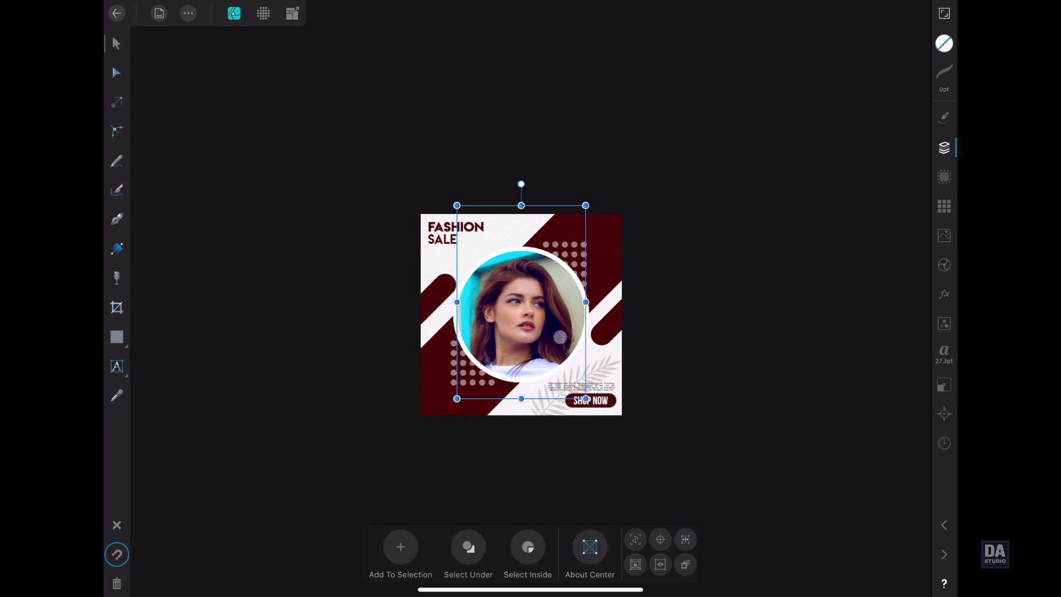
scroll(698, 274, "up", 5)
scroll(763, 285, "up", 5)
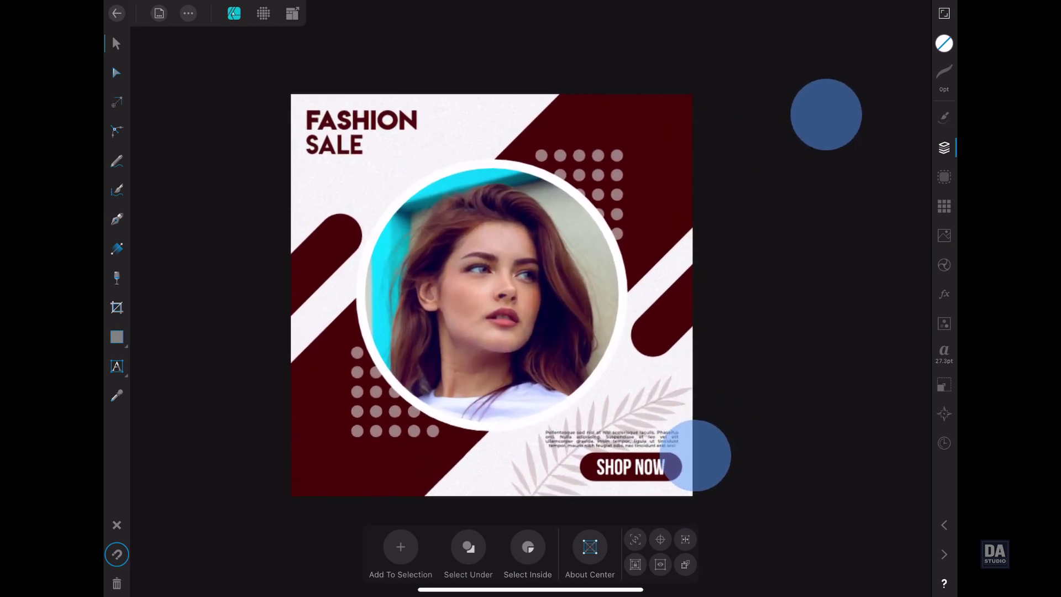
Scale the photo about its centre and recentre it so the face fills the circle, then deselect.
left_click(544, 319)
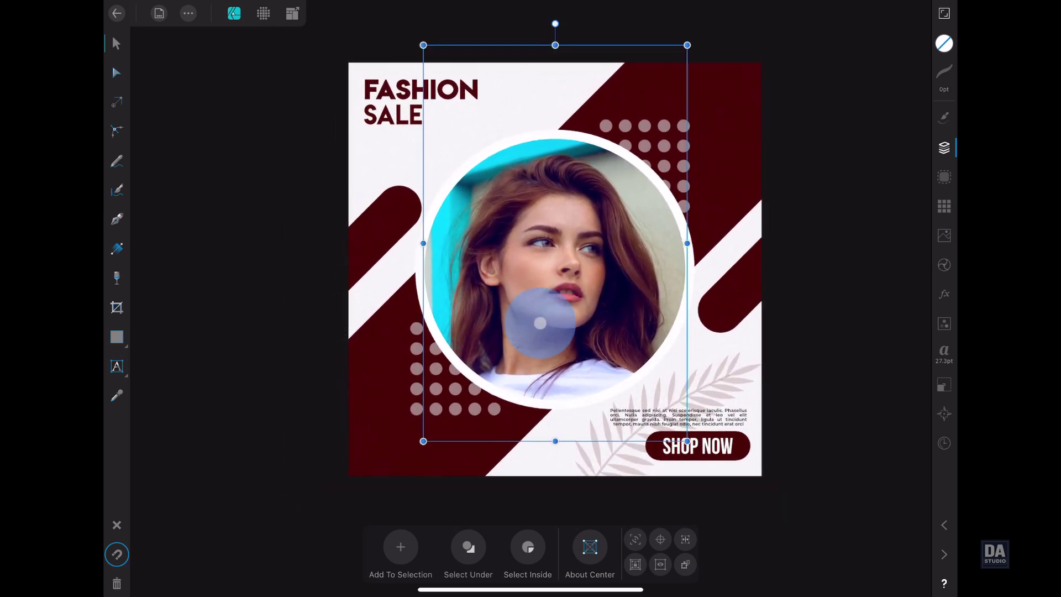
left_click_drag(687, 441, 683, 426)
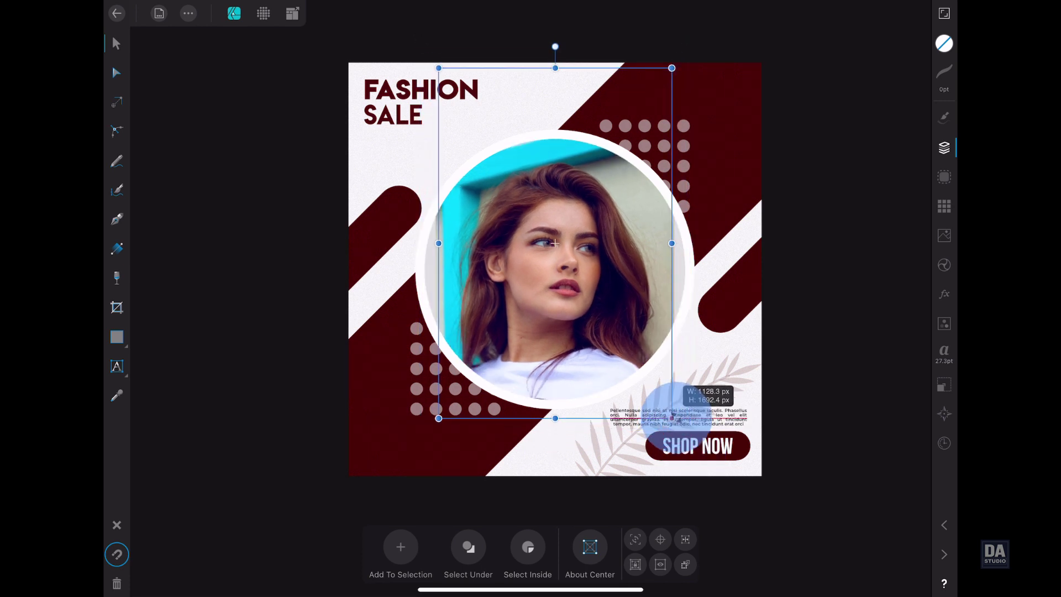
left_click_drag(683, 427, 692, 447)
left_click_drag(646, 286, 620, 284)
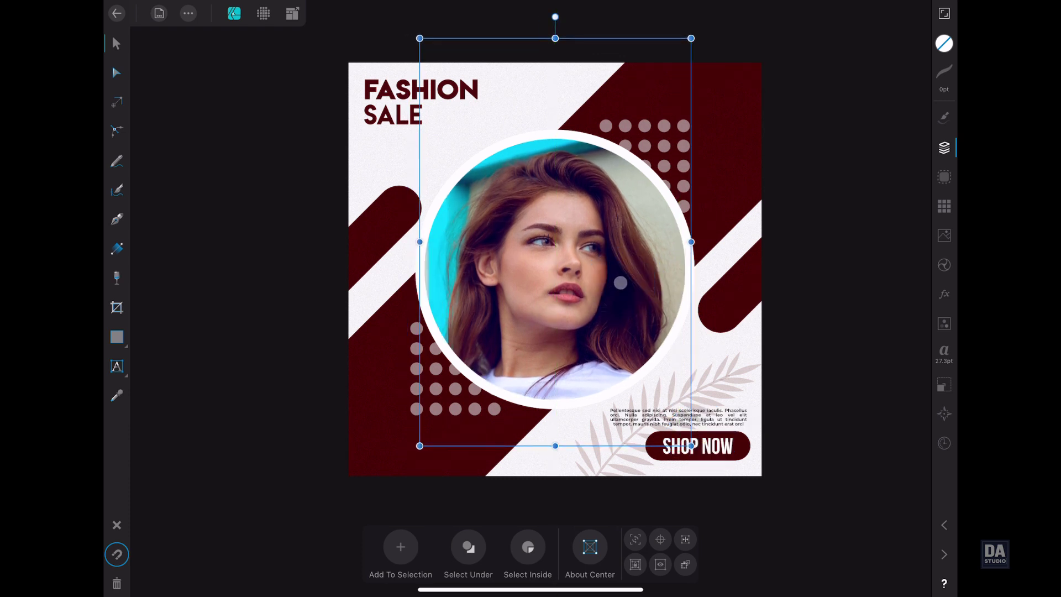
left_click_drag(691, 38, 694, 34)
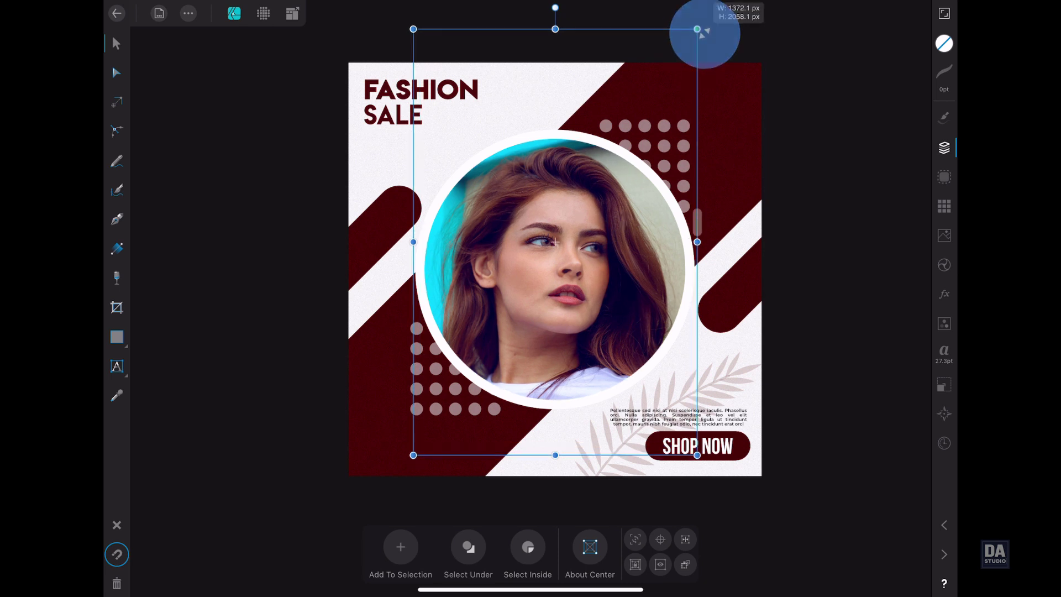
left_click(810, 241)
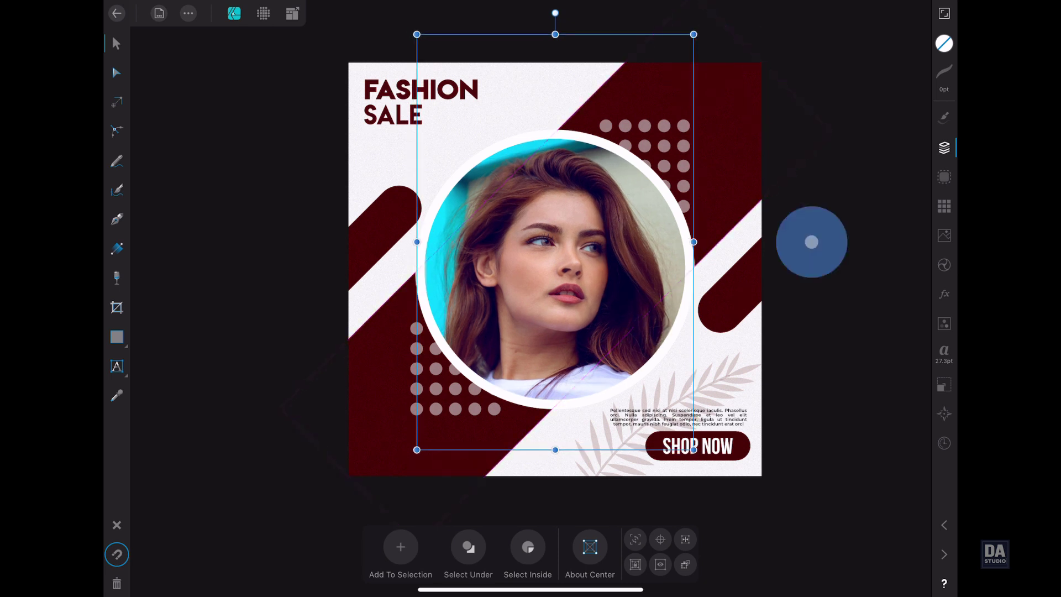
left_click(832, 320)
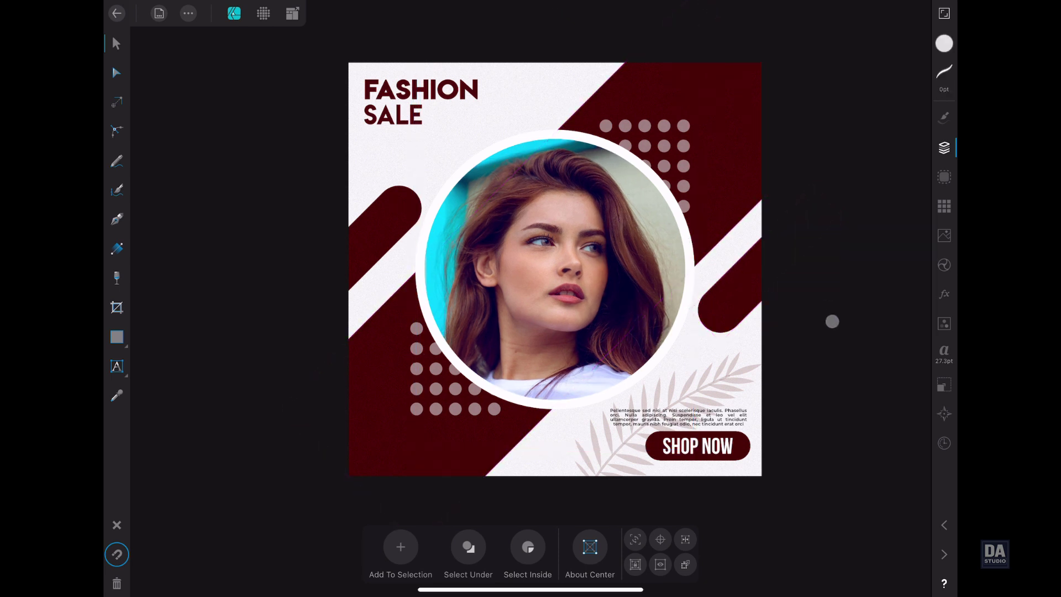